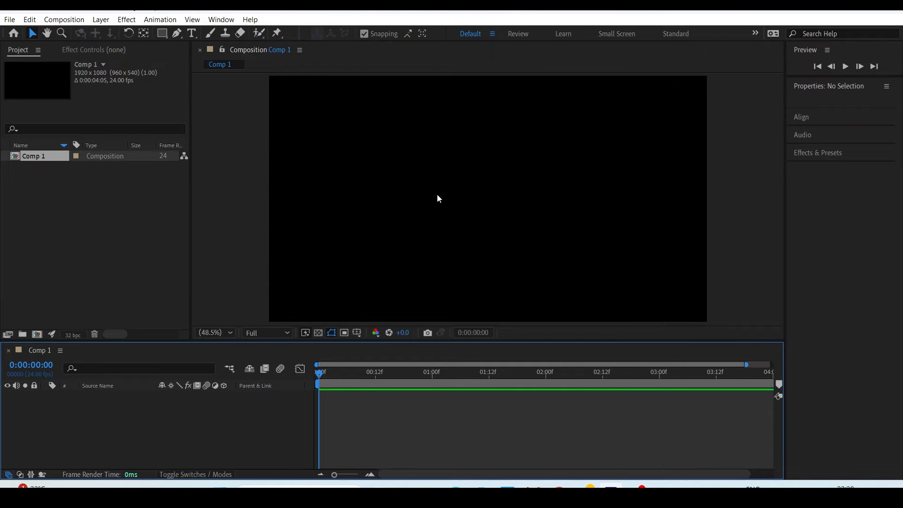
Step: Draw a white circle about 99 px in diameter near the composition's upper centre and centre its anchor point on it
{"action": "left_click", "coordinate": [161, 34]}
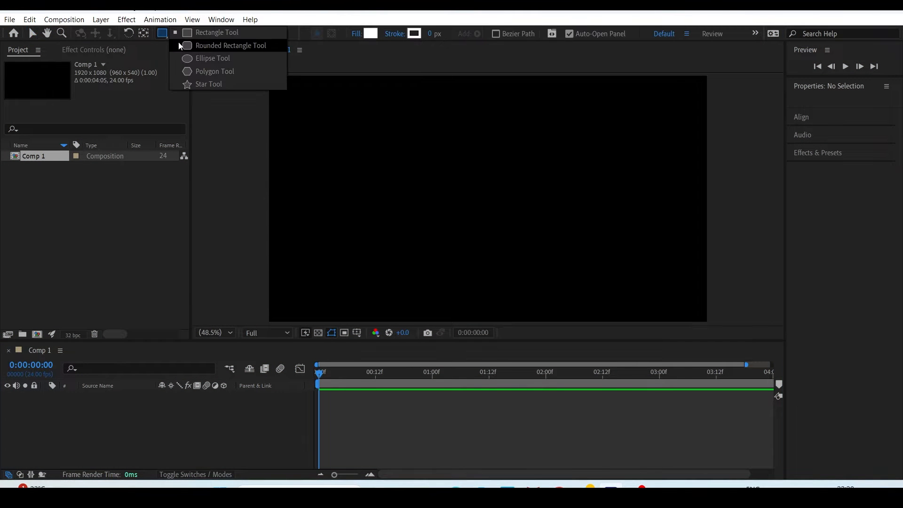
{"action": "left_click", "coordinate": [196, 58]}
{"action": "mouse_move", "coordinate": [492, 133]}
{"action": "left_mouse_down"}
{"action": "mouse_move", "coordinate": [508, 155]}
{"action": "mouse_move", "coordinate": [489, 140]}
{"action": "mouse_move", "coordinate": [496, 121]}
{"action": "left_mouse_up"}
{"action": "key", "text": "v"}
{"action": "key", "text": "ctrl+alt+Home"}
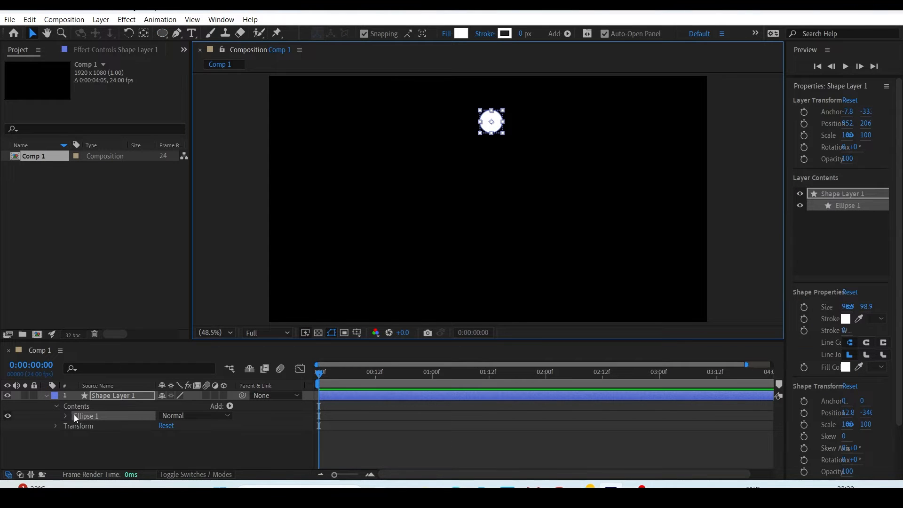
Step: Animate the circle's Position with a keyframe at frame 0 and a second at frame 12, moved straight down to about y 748
{"action": "key", "text": "p"}
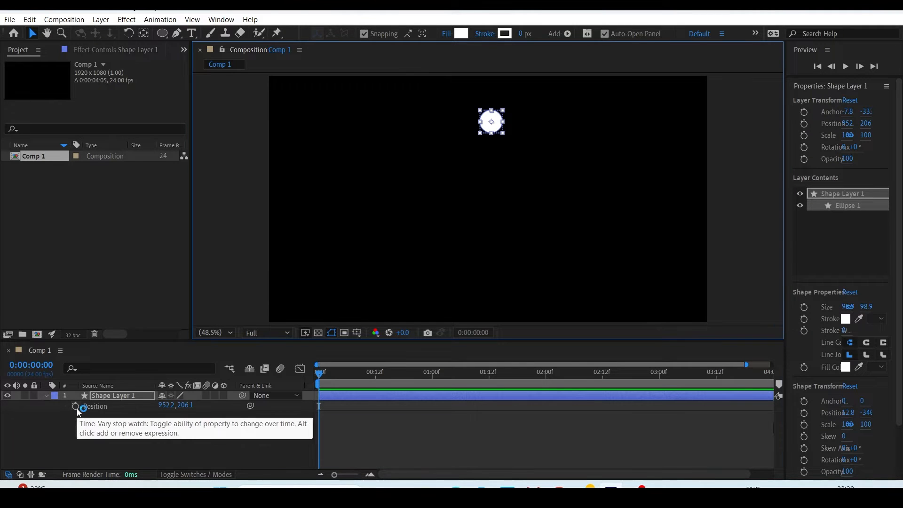
{"action": "left_click", "coordinate": [76, 407]}
{"action": "key", "text": "ctrl+alt+Home"}
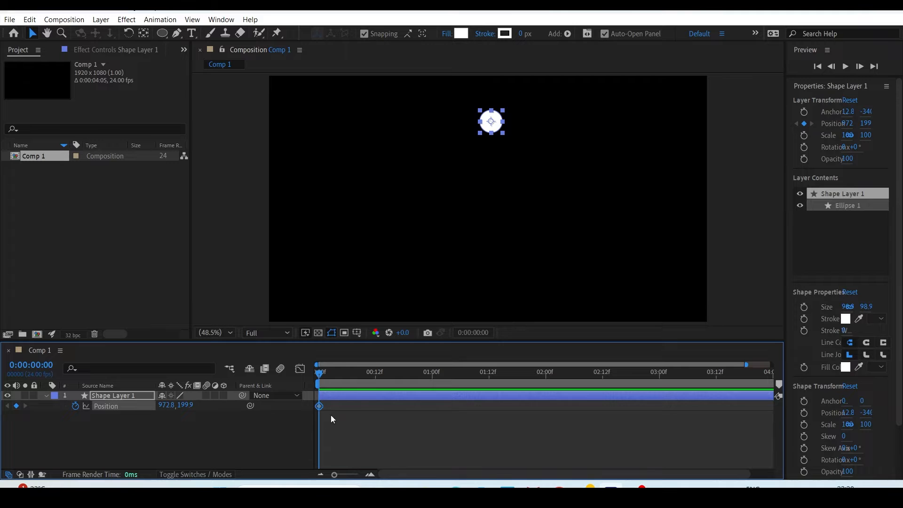
{"action": "left_click", "coordinate": [376, 379]}
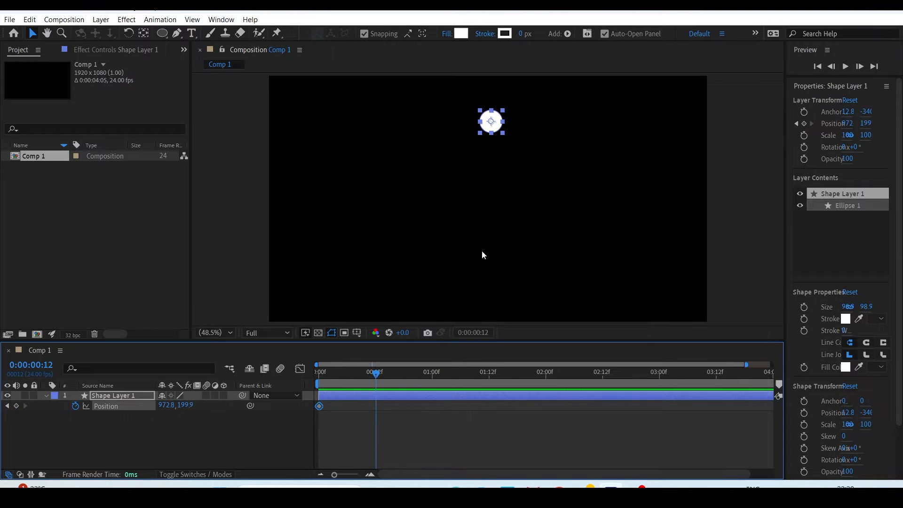
{"action": "left_click_drag", "start_coordinate": [498, 132], "coordinate": [491, 250]}
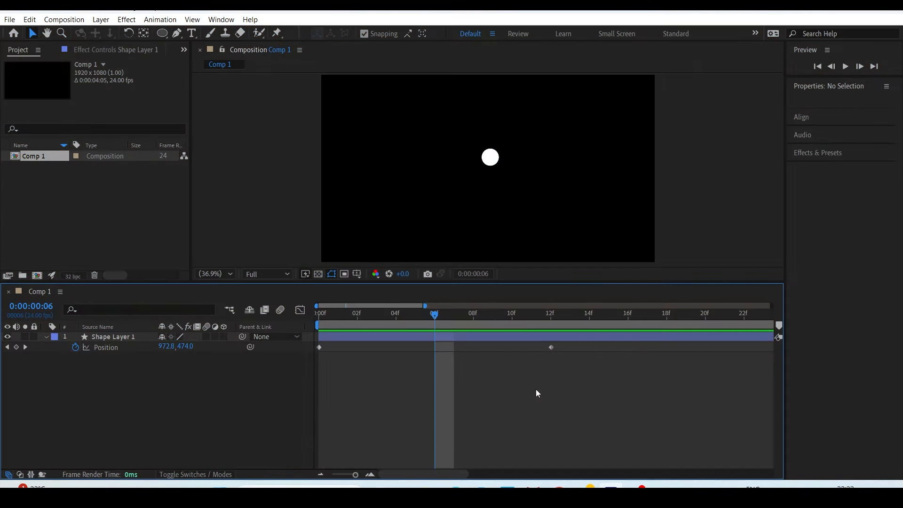
Step: Open the Graph Editor for both Position keyframes and scrub through the linear motion
{"action": "left_click_drag", "start_coordinate": [585, 363], "coordinate": [302, 327]}
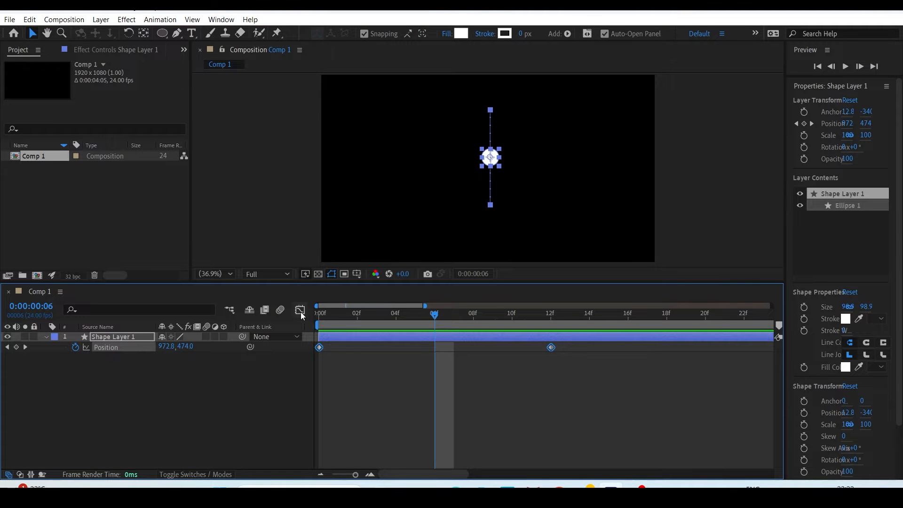
{"action": "left_click", "coordinate": [300, 311]}
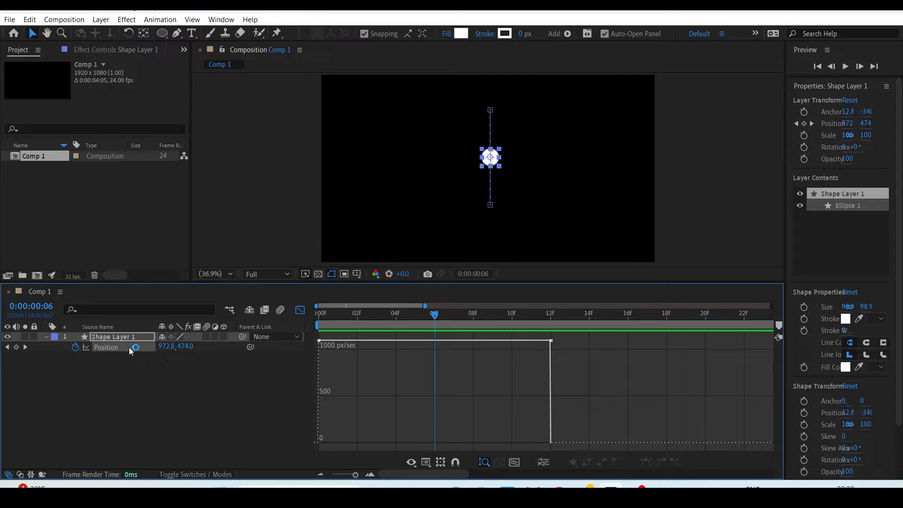
{"action": "left_click_drag", "start_coordinate": [356, 314], "coordinate": [467, 334]}
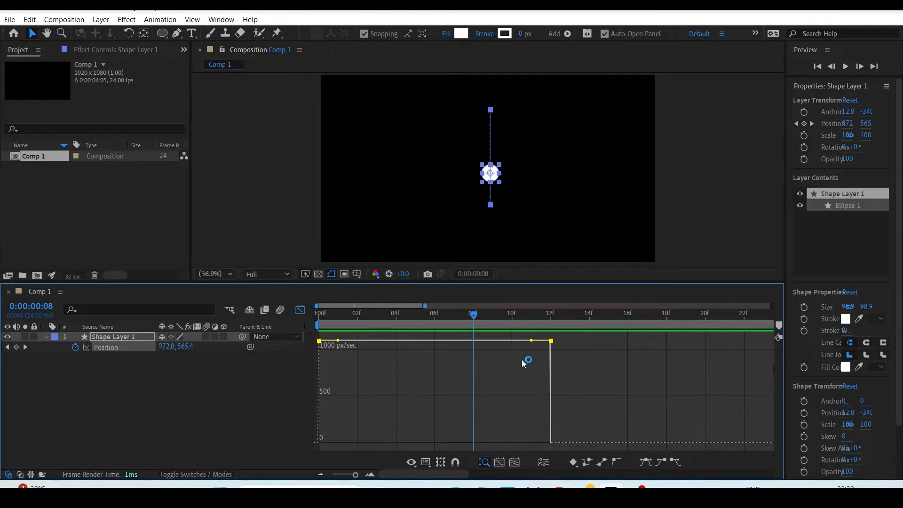
{"action": "left_click_drag", "start_coordinate": [350, 322], "coordinate": [493, 320]}
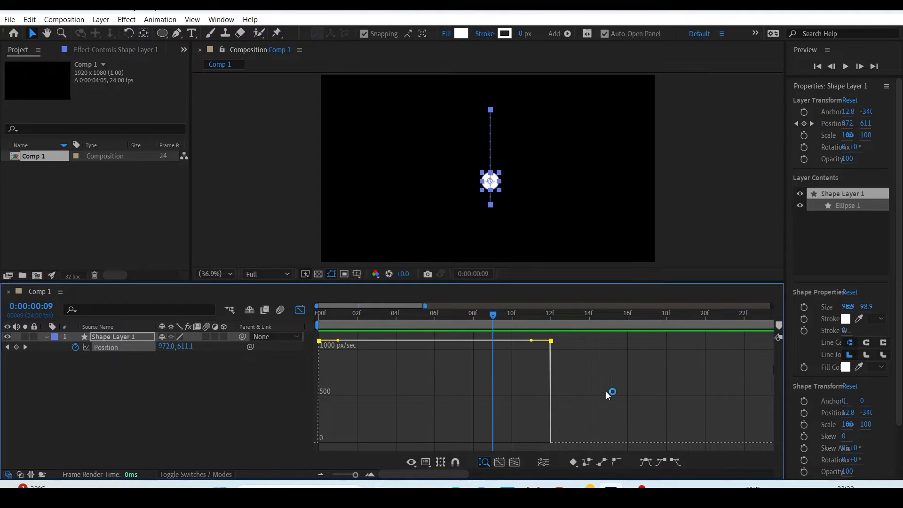
Step: Apply Easy Ease to both Position keyframes and return to the first frame
{"action": "left_click_drag", "start_coordinate": [585, 362], "coordinate": [286, 420]}
{"action": "left_click", "coordinate": [645, 463]}
{"action": "key", "text": "Home"}
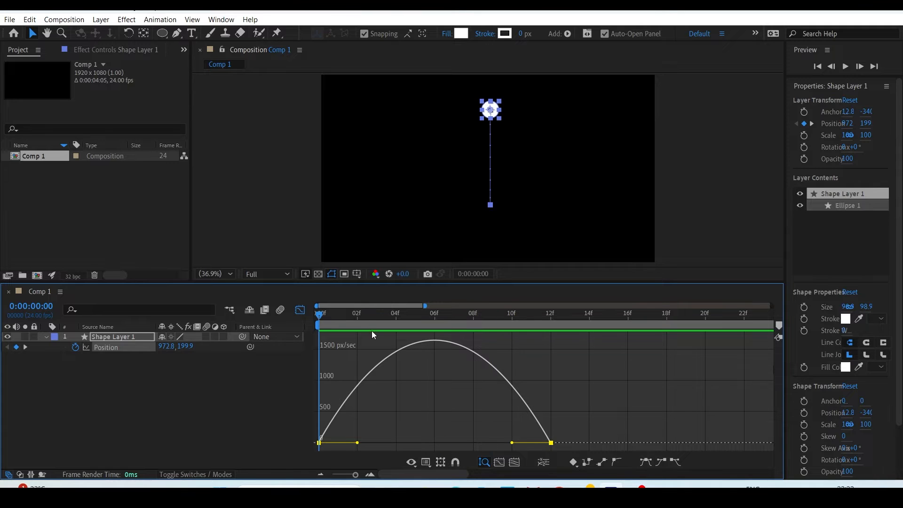
Step: Scrub through the eased motion and compare the circle's speed around frames 5 and 6 with the curve
{"action": "left_click_drag", "start_coordinate": [338, 314], "coordinate": [427, 313]}
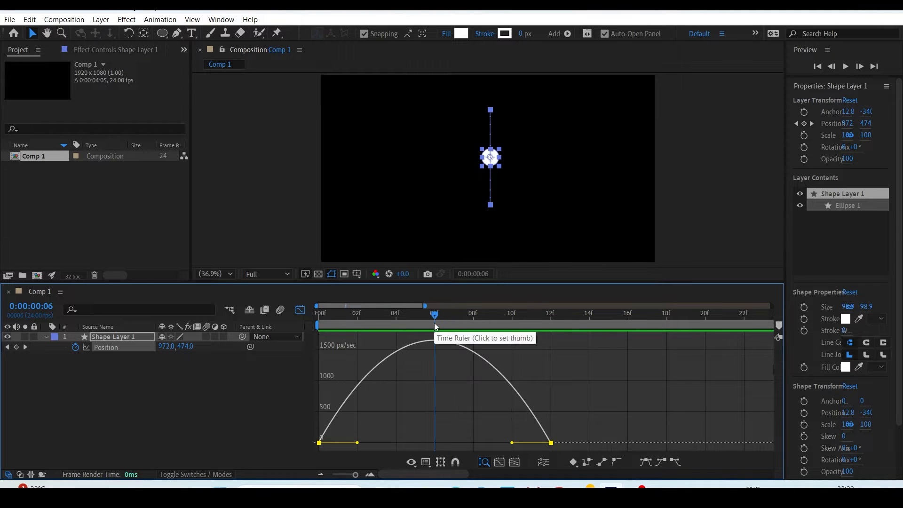
{"action": "left_click_drag", "start_coordinate": [449, 327], "coordinate": [420, 347]}
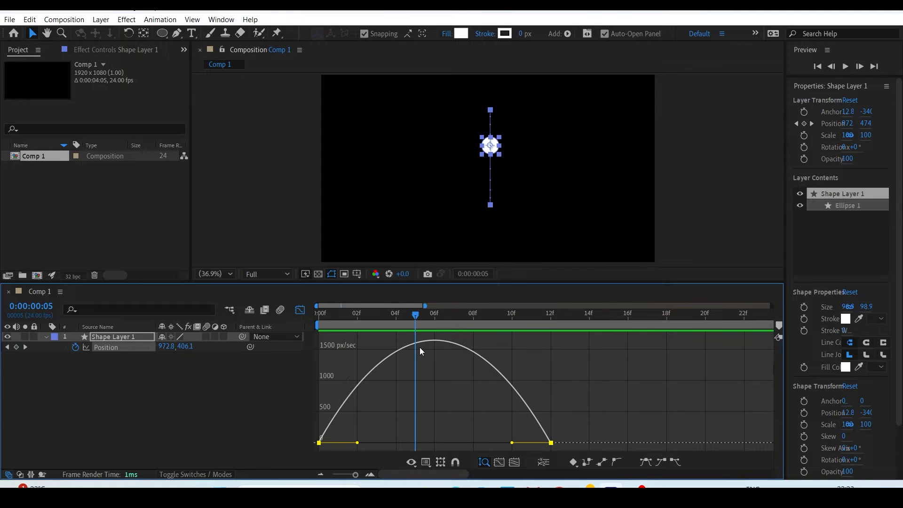
{"action": "left_click", "coordinate": [436, 323]}
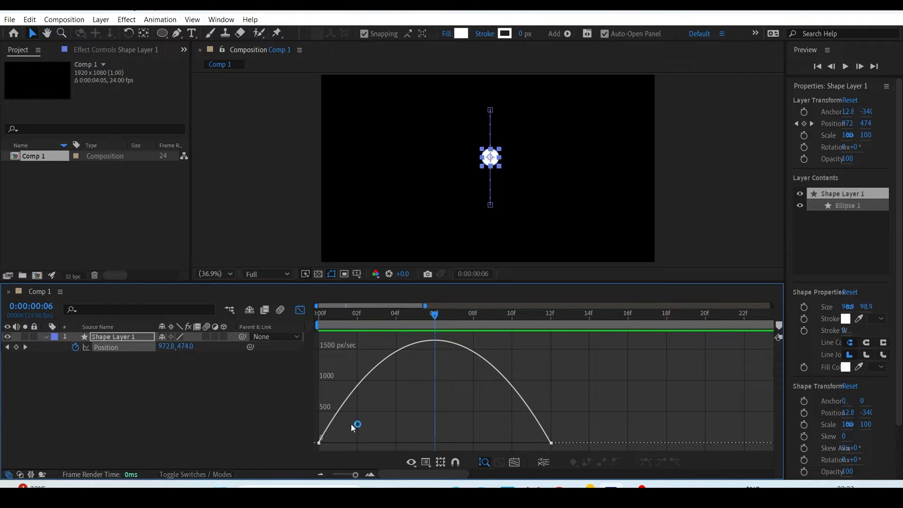
Step: Shape the speed curve for a fast start and slow finish by shortening the first keyframe's handle and lengthening the last keyframe's handle
{"action": "left_click_drag", "start_coordinate": [325, 442], "coordinate": [313, 450]}
{"action": "left_click_drag", "start_coordinate": [383, 420], "coordinate": [302, 452]}
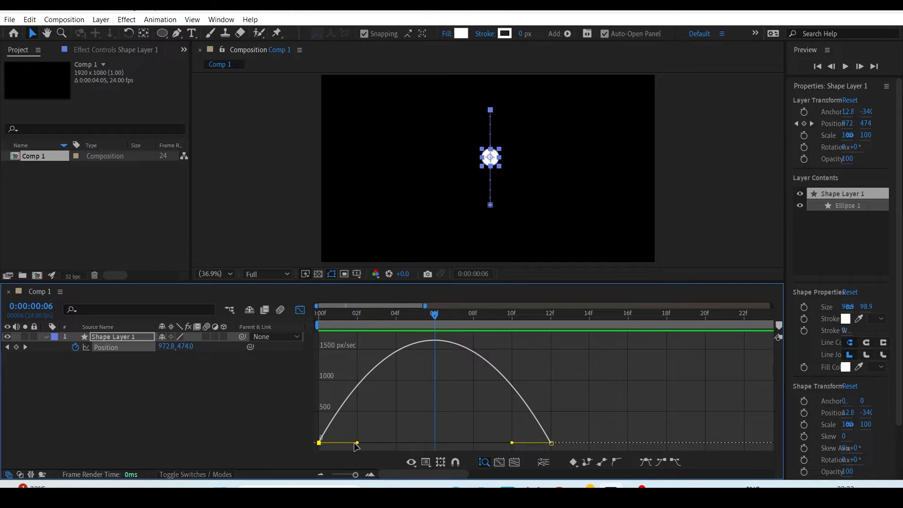
{"action": "left_click_drag", "start_coordinate": [356, 449], "coordinate": [325, 442]}
{"action": "left_click_drag", "start_coordinate": [590, 423], "coordinate": [456, 444]}
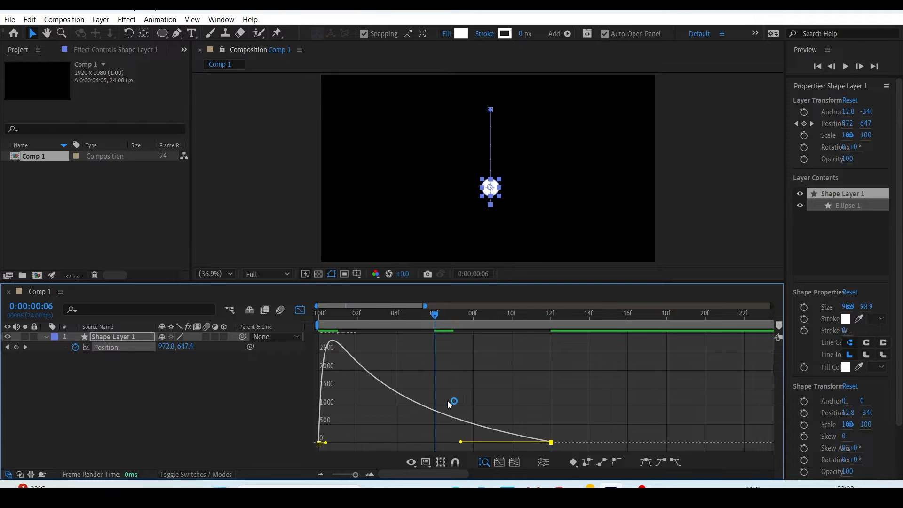
Step: Play the fast-start animation from the first frame, stop it and return to frame 0
{"action": "left_click", "coordinate": [317, 317]}
{"action": "key", "text": "space"}
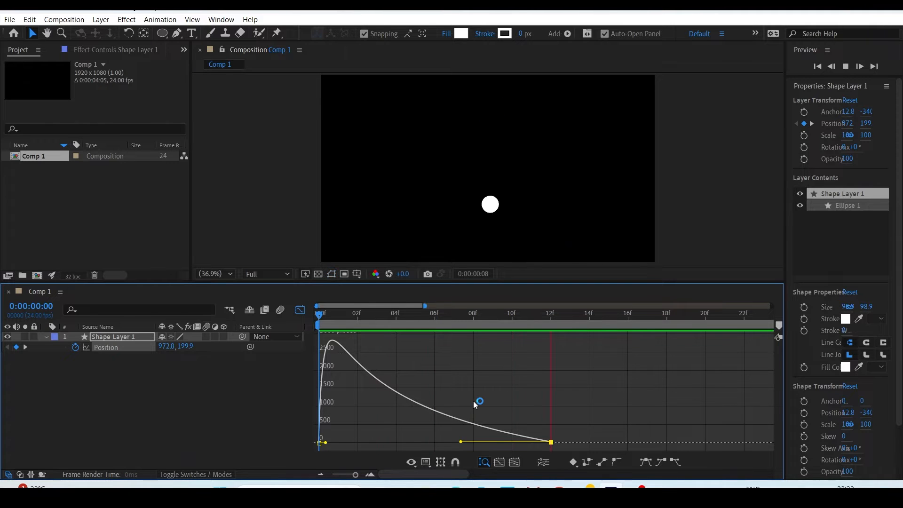
{"action": "key", "text": "space"}
{"action": "left_click_drag", "start_coordinate": [372, 316], "coordinate": [122, 318]}
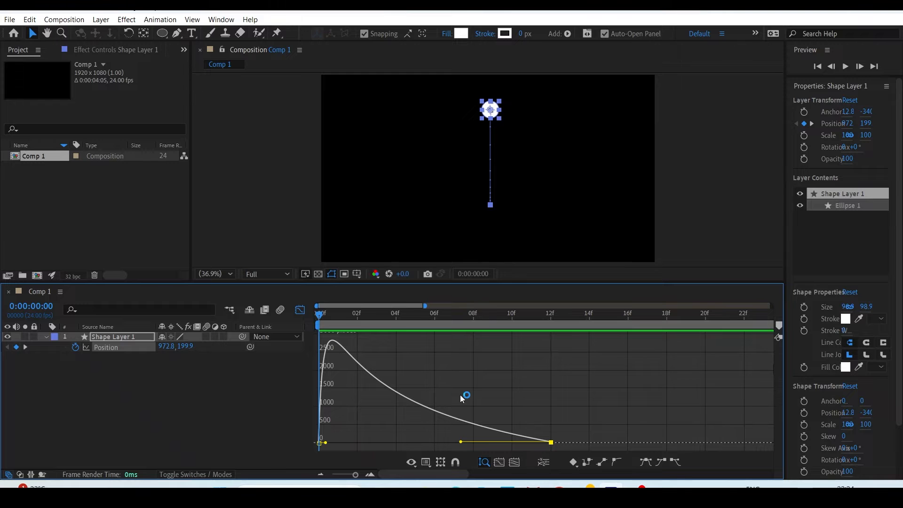
{"action": "right_click", "coordinate": [453, 363]}
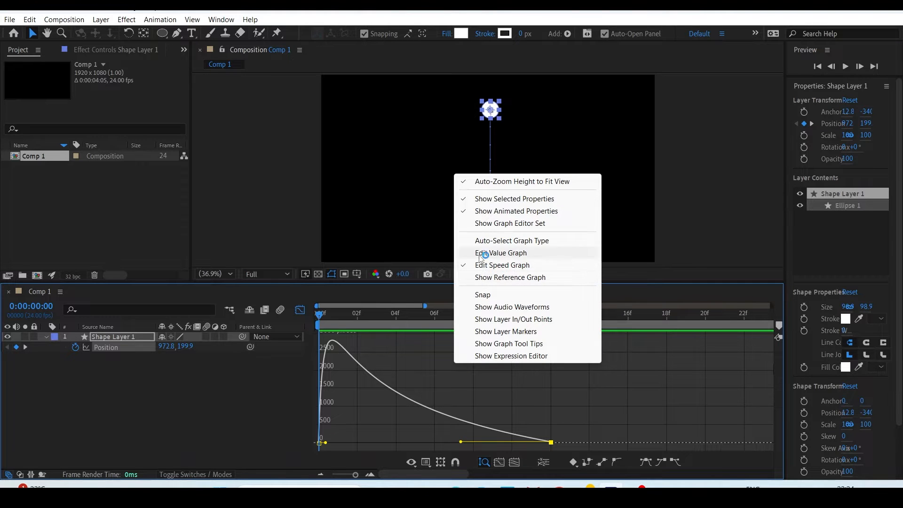
{"action": "right_click", "coordinate": [430, 367]}
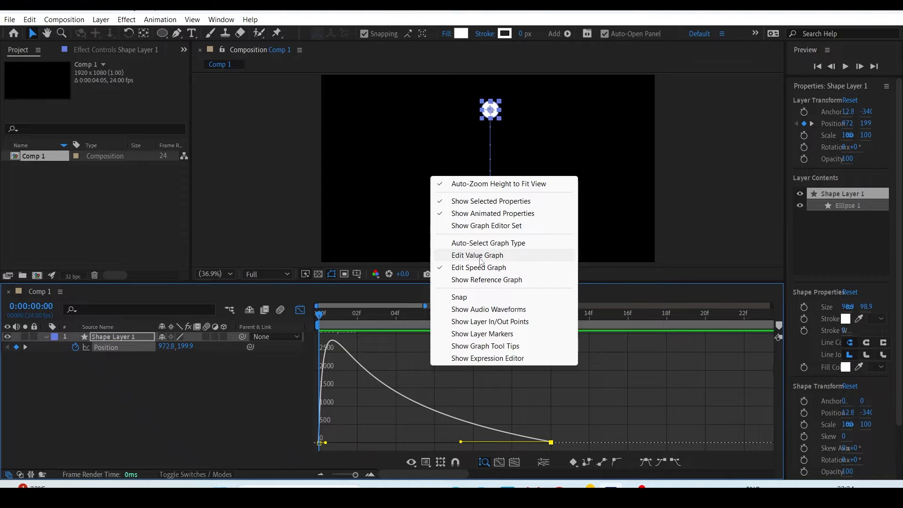
Step: Reset both Position keyframes to Easy Ease, then extend the first handle to frame 6 and shorten the last for a slow start and fast finish
{"action": "left_click", "coordinate": [319, 443]}
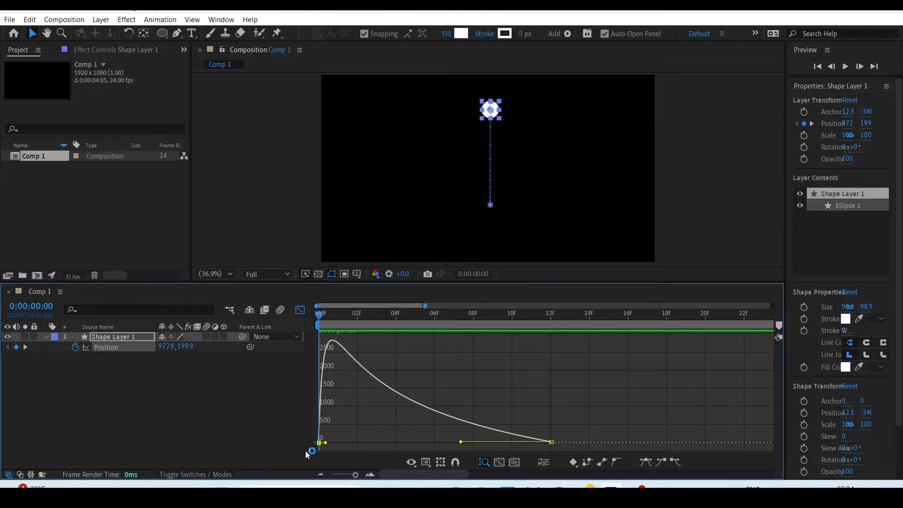
{"action": "left_click", "coordinate": [643, 462]}
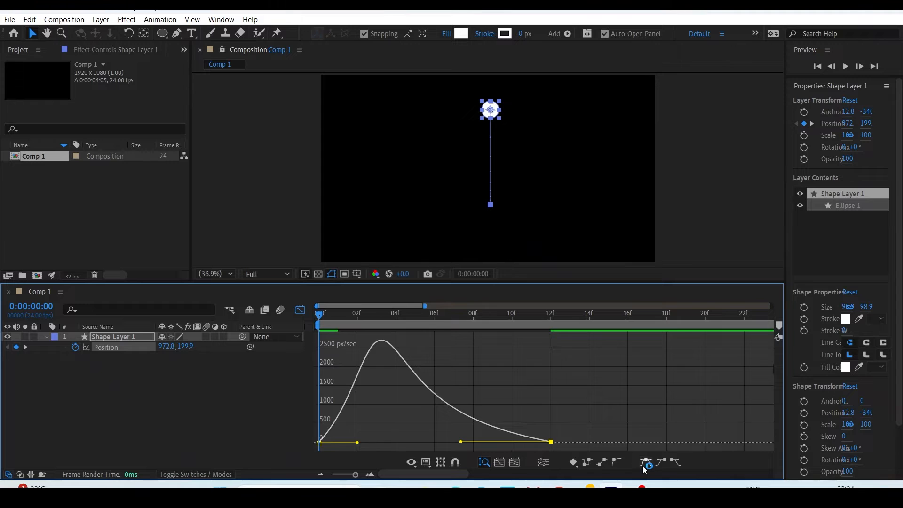
{"action": "left_click_drag", "start_coordinate": [379, 413], "coordinate": [298, 449]}
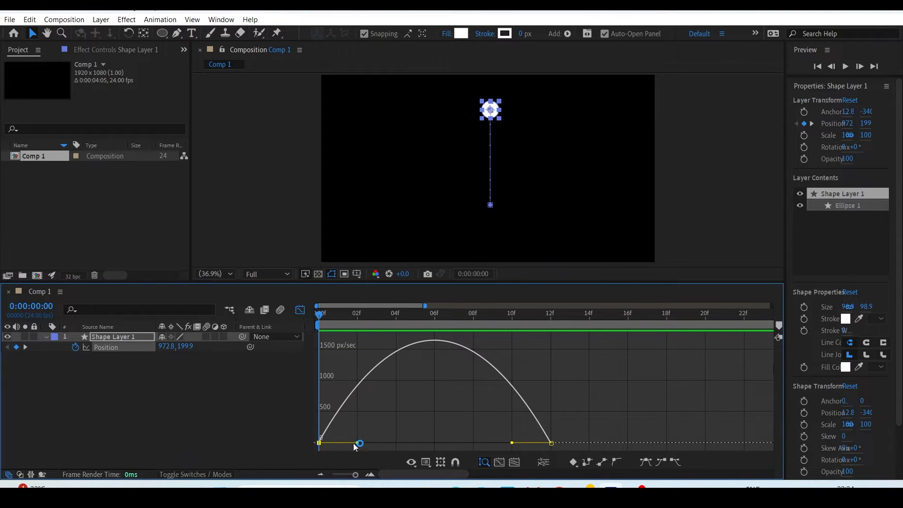
{"action": "left_click_drag", "start_coordinate": [357, 443], "coordinate": [434, 442]}
{"action": "left_click_drag", "start_coordinate": [514, 445], "coordinate": [549, 445]}
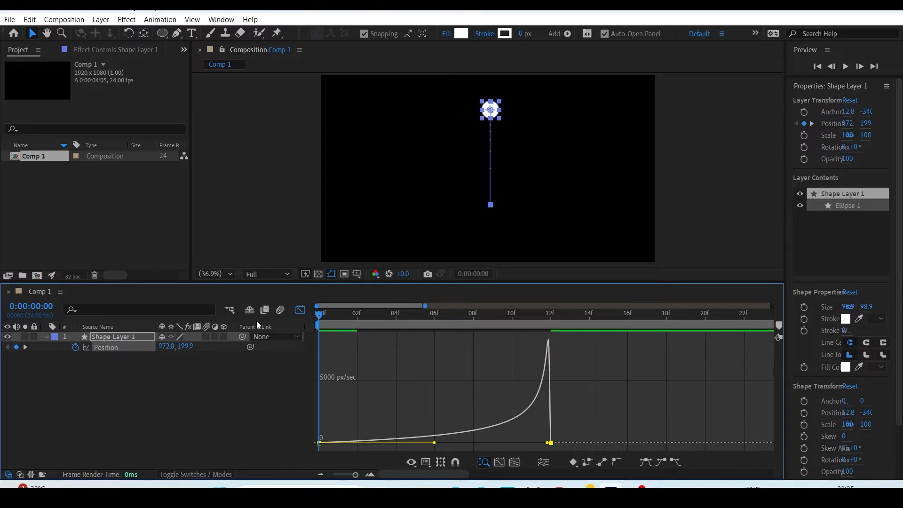
Step: Play the slow-start animation and scrub through it up to frame 11
{"action": "key", "text": "space"}
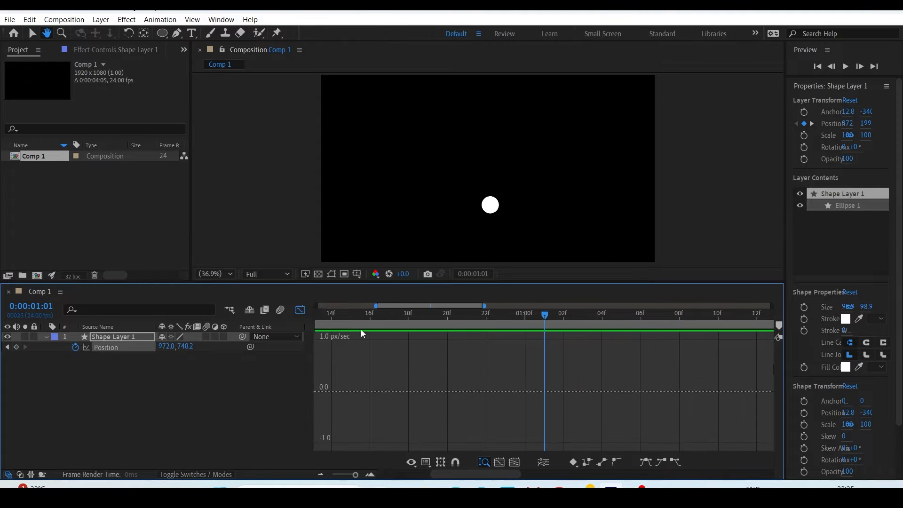
{"action": "key", "text": "space"}
{"action": "key", "text": "space"}
{"action": "left_click_drag", "start_coordinate": [473, 316], "coordinate": [533, 330]}
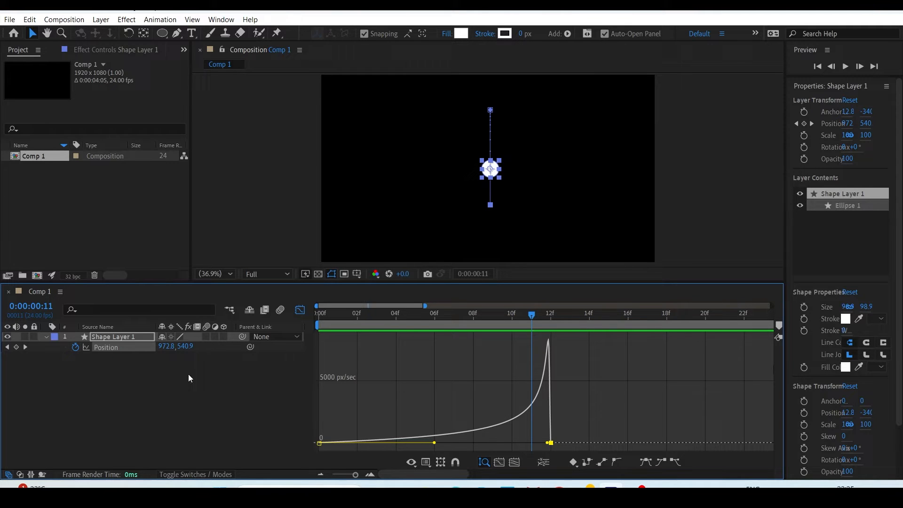
Step: Reapply Easy Ease to both Position keyframes and deselect the layer
{"action": "left_click_drag", "start_coordinate": [444, 332], "coordinate": [658, 451]}
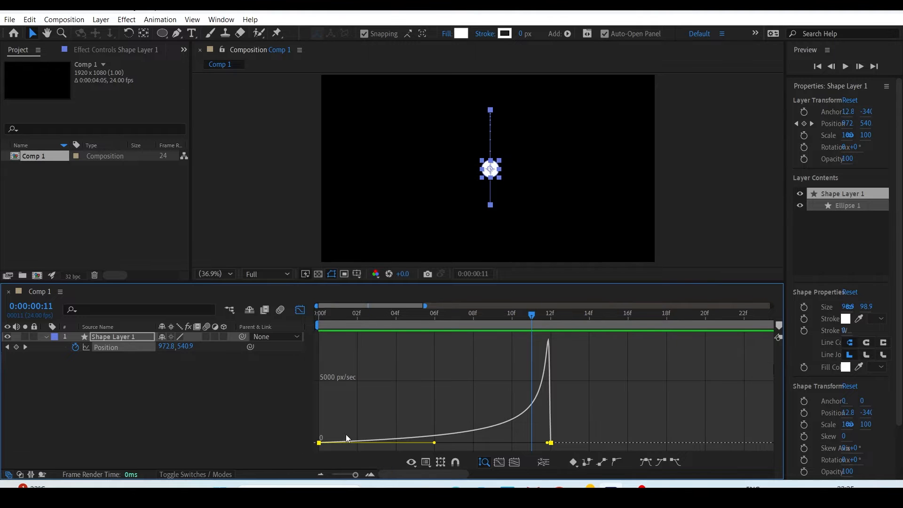
{"action": "left_click", "coordinate": [651, 462]}
{"action": "left_click", "coordinate": [96, 326]}
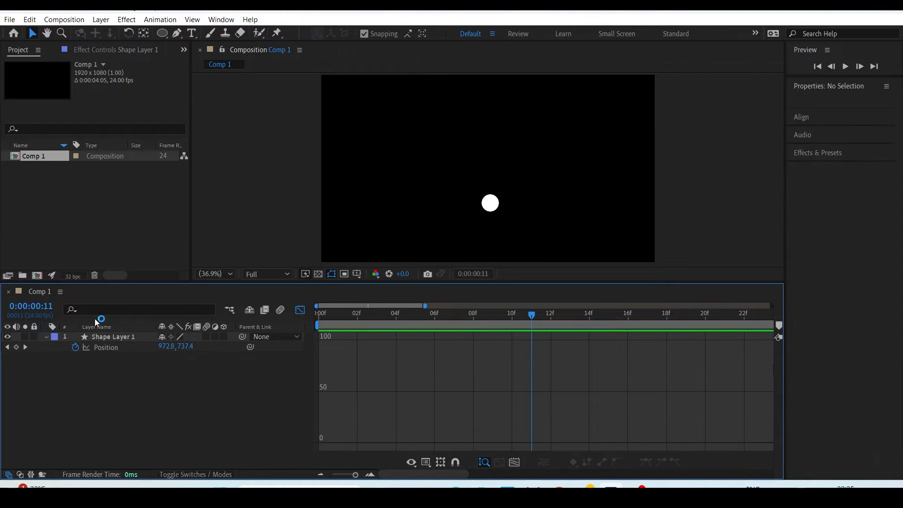
Step: Rename the circle's shape layer as "Speed graph"
{"action": "left_click", "coordinate": [120, 337]}
{"action": "right_click", "coordinate": [120, 336]}
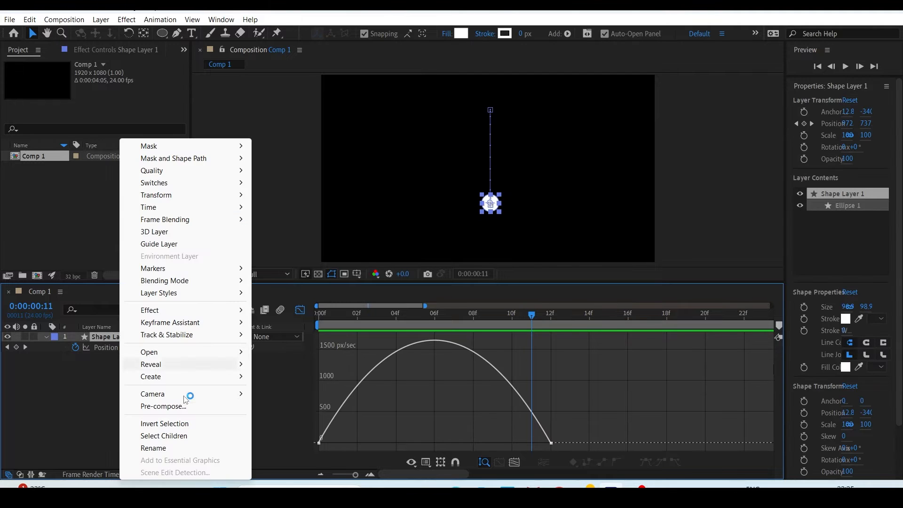
{"action": "left_click", "coordinate": [158, 449]}
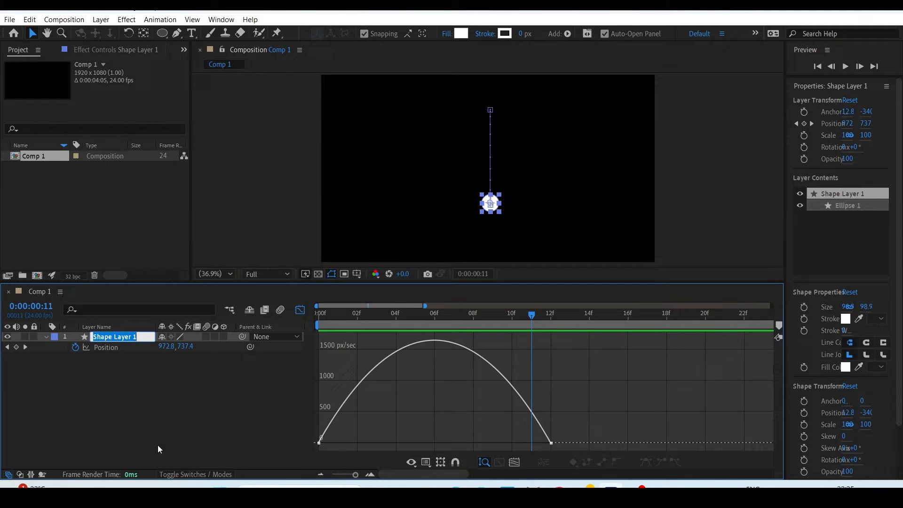
{"action": "type", "text": "Spp"}
{"action": "type", "text": "ed graph"}
{"action": "key", "text": "Return"}
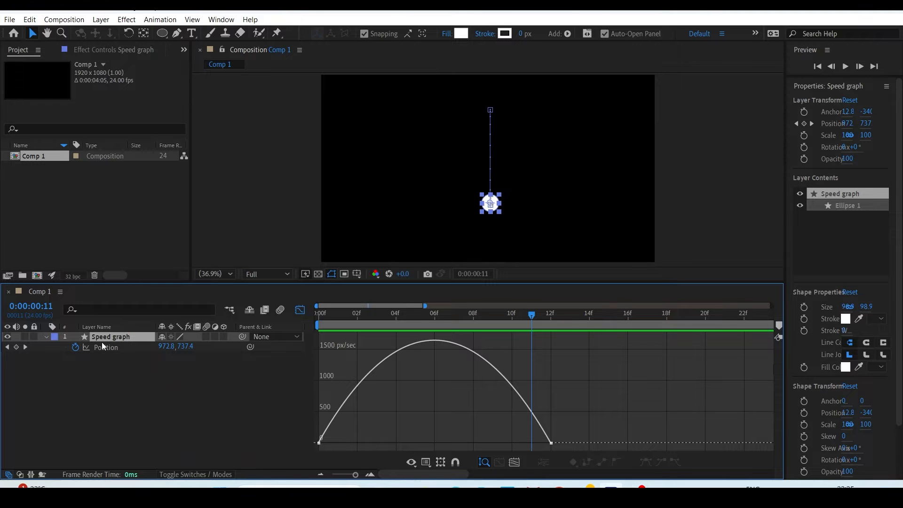
Step: Duplicate the Speed graph layer and rename the copy as "Value graph"
{"action": "left_click", "coordinate": [29, 19]}
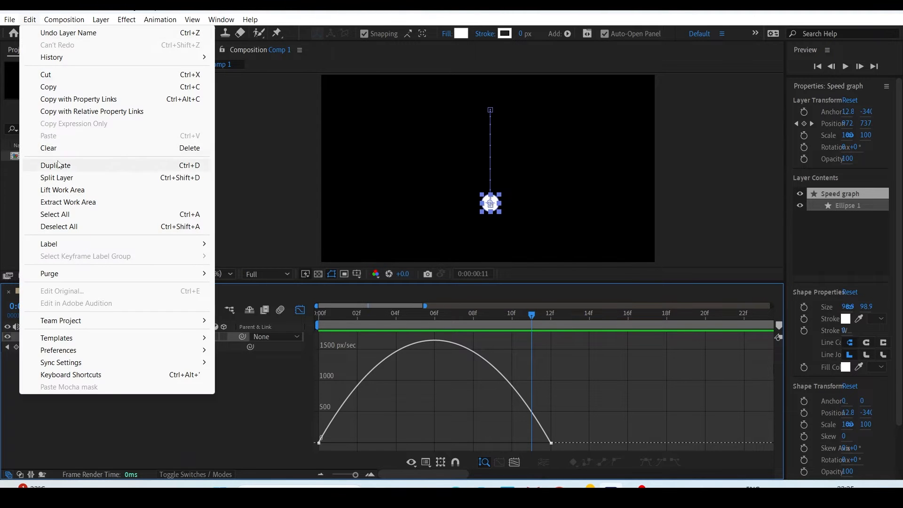
{"action": "left_click", "coordinate": [59, 166]}
{"action": "right_click", "coordinate": [116, 337]}
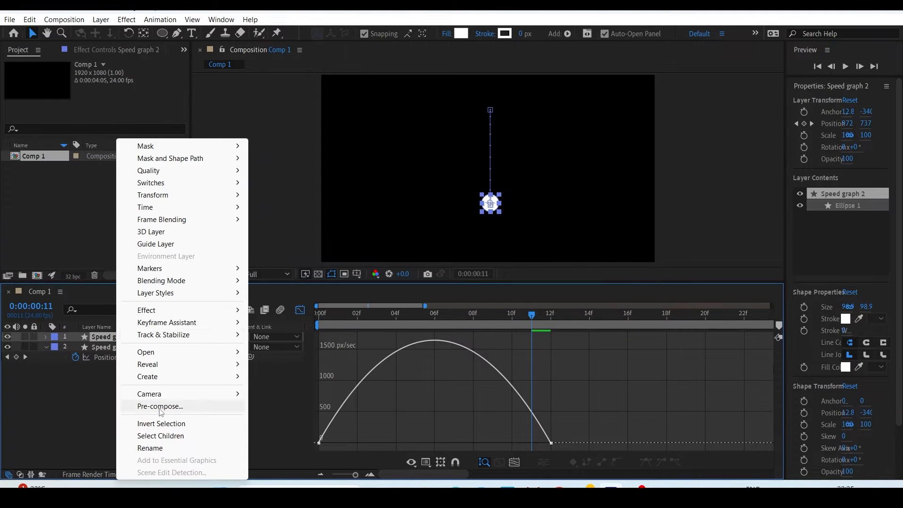
{"action": "left_click", "coordinate": [155, 448]}
{"action": "type", "text": "Valye"}
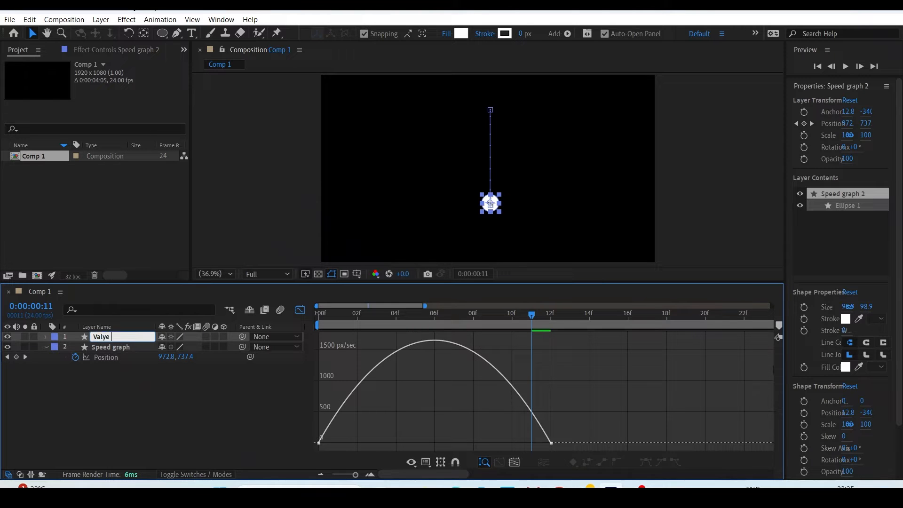
{"action": "key", "text": "BackSpace"}
{"action": "key", "text": "BackSpace"}
{"action": "type", "text": "ue grapg"}
{"action": "key", "text": "BackSpace"}
{"action": "type", "text": "h"}
{"action": "key", "text": "Return"}
Step: Collapse, hide and lock the Speed graph layer
{"action": "left_click", "coordinate": [46, 347]}
{"action": "left_click", "coordinate": [9, 347]}
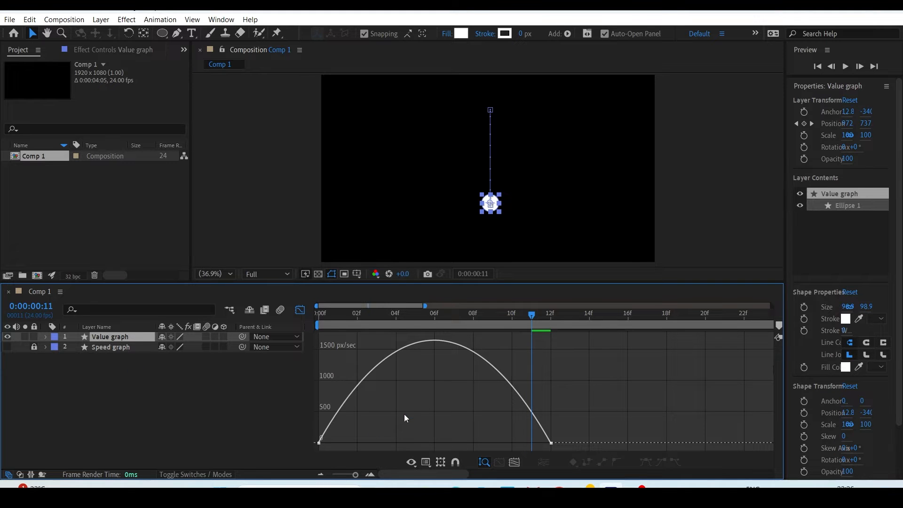
Step: Switch the Graph Editor to the value graph and make the timeline area taller
{"action": "right_click", "coordinate": [440, 387]}
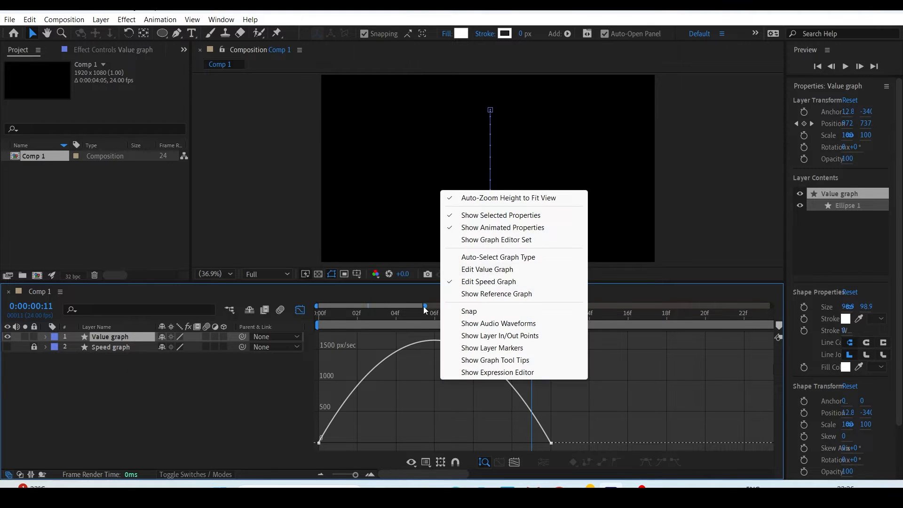
{"action": "left_click", "coordinate": [498, 276]}
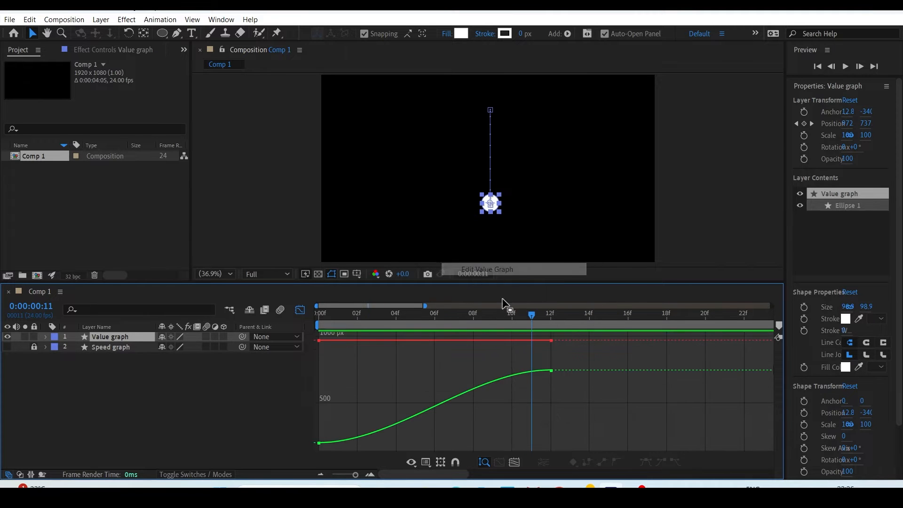
{"action": "left_click_drag", "start_coordinate": [495, 284], "coordinate": [494, 253]}
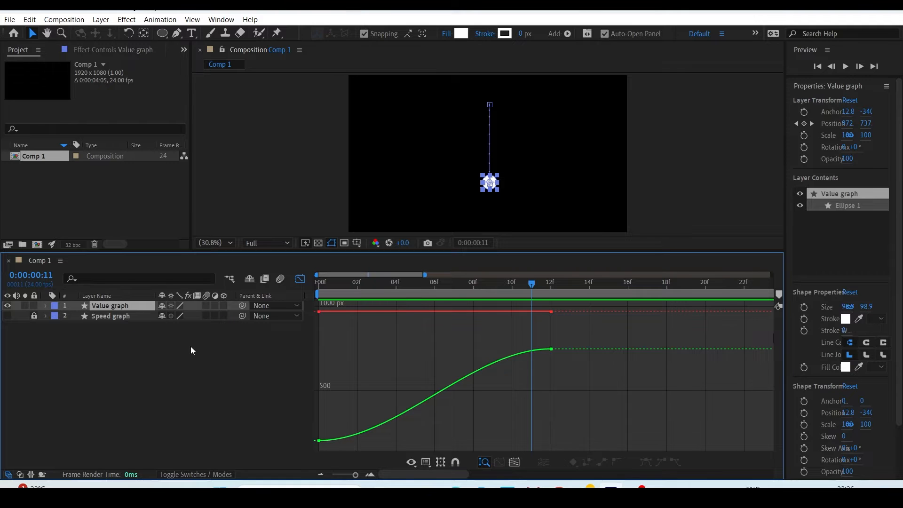
Step: Reveal the Value graph layer's Position property and separate its dimensions into X Position and Y Position
{"action": "key", "text": "p"}
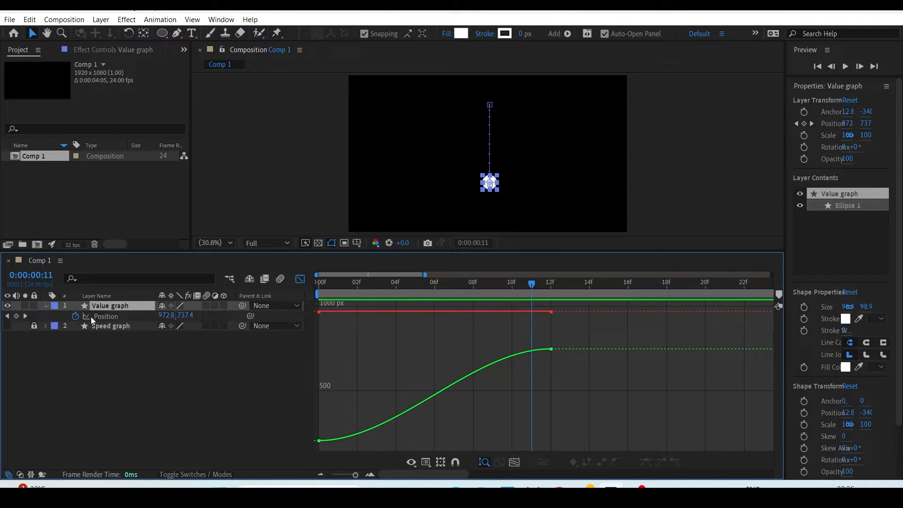
{"action": "left_click", "coordinate": [129, 337]}
{"action": "left_click", "coordinate": [120, 317]}
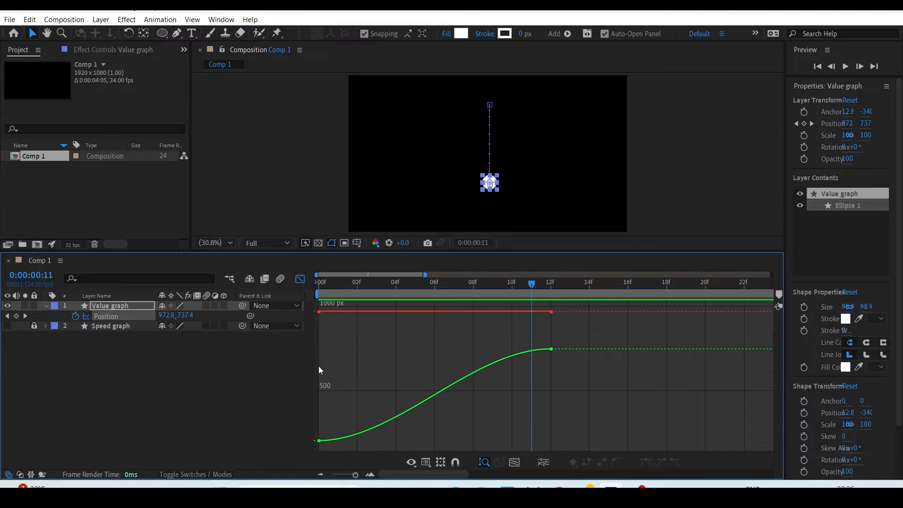
{"action": "left_click_drag", "start_coordinate": [587, 341], "coordinate": [509, 388]}
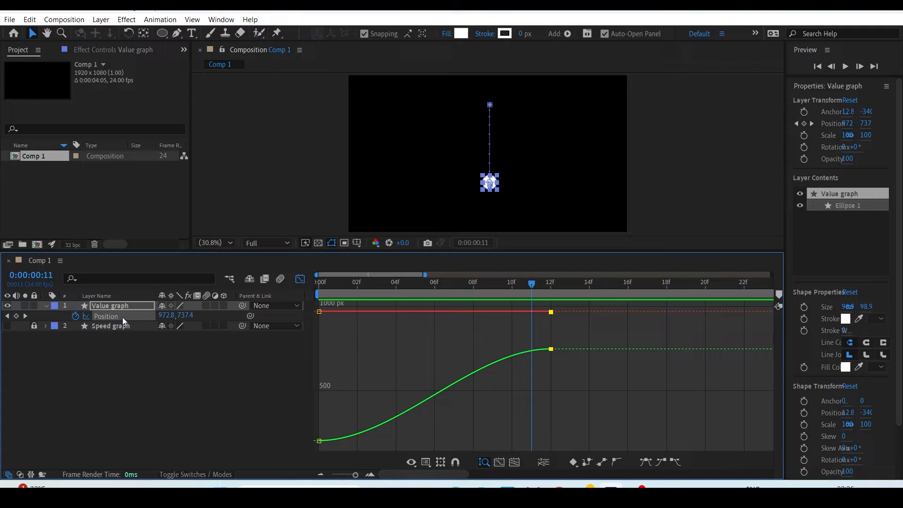
{"action": "right_click", "coordinate": [143, 317]}
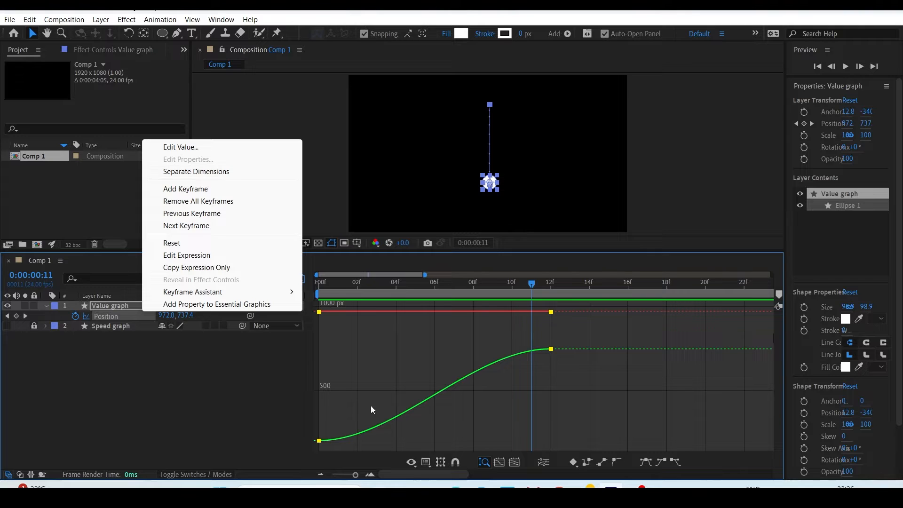
{"action": "left_click", "coordinate": [545, 464]}
Step: Scrub between frames 6 and 13 with the layer deselected to review the circle's motion with separated dimensions
{"action": "left_click_drag", "start_coordinate": [495, 288], "coordinate": [570, 300]}
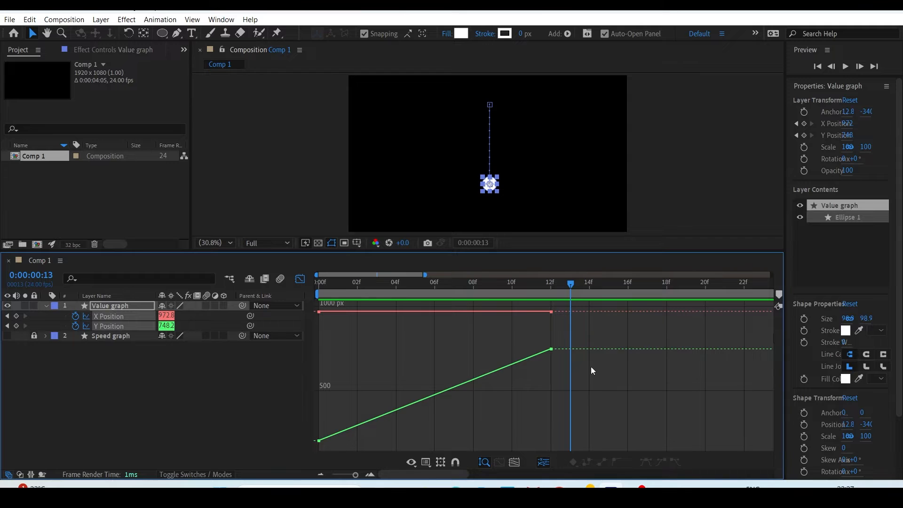
{"action": "left_click_drag", "start_coordinate": [498, 285], "coordinate": [434, 316]}
{"action": "left_click", "coordinate": [153, 406]}
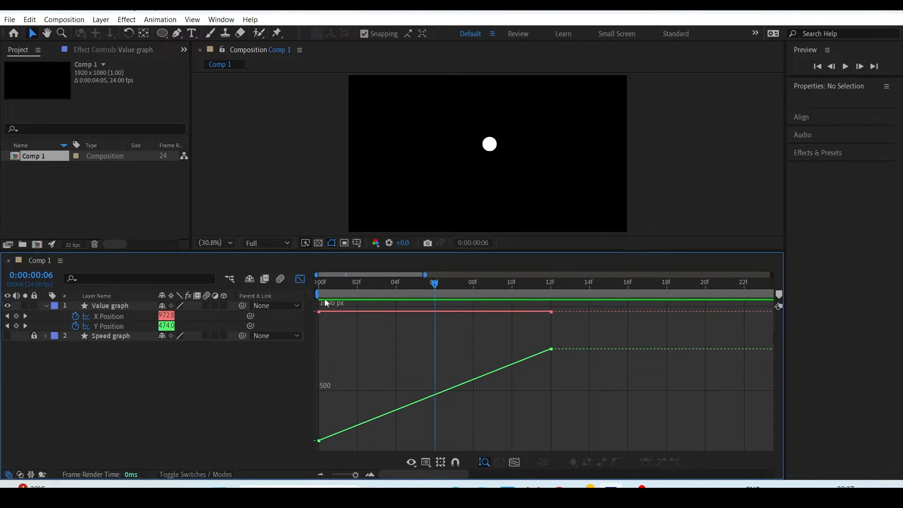
{"action": "left_click_drag", "start_coordinate": [393, 294], "coordinate": [473, 296]}
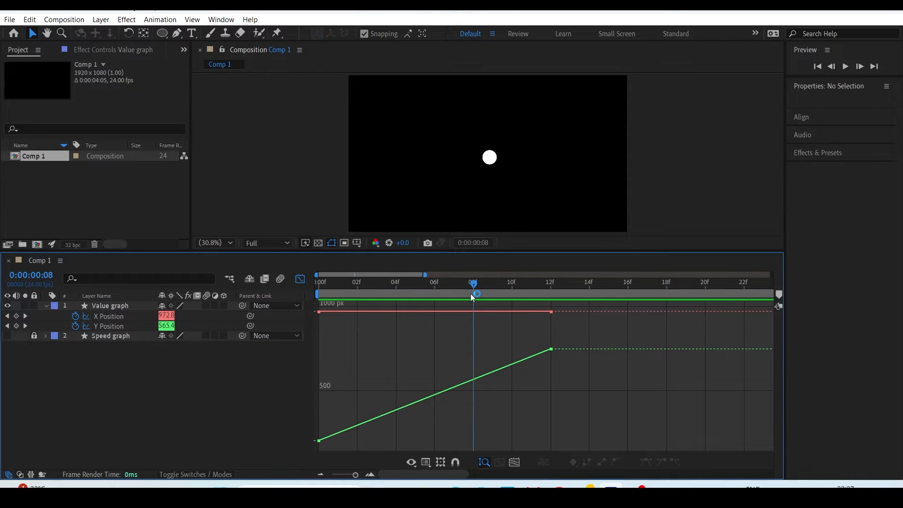
Step: Apply Easy Ease to both Y Position keyframes and scrub from the first frame to frame 4
{"action": "left_click", "coordinate": [143, 326]}
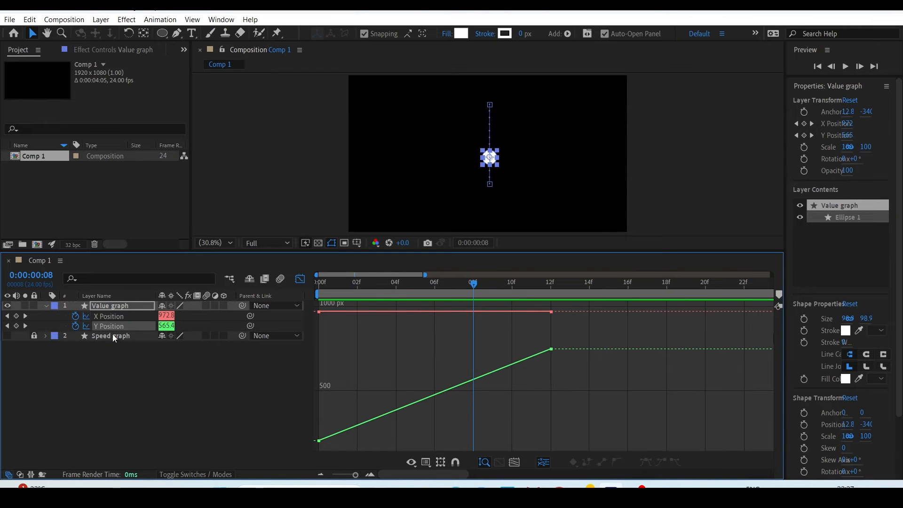
{"action": "left_click", "coordinate": [646, 461]}
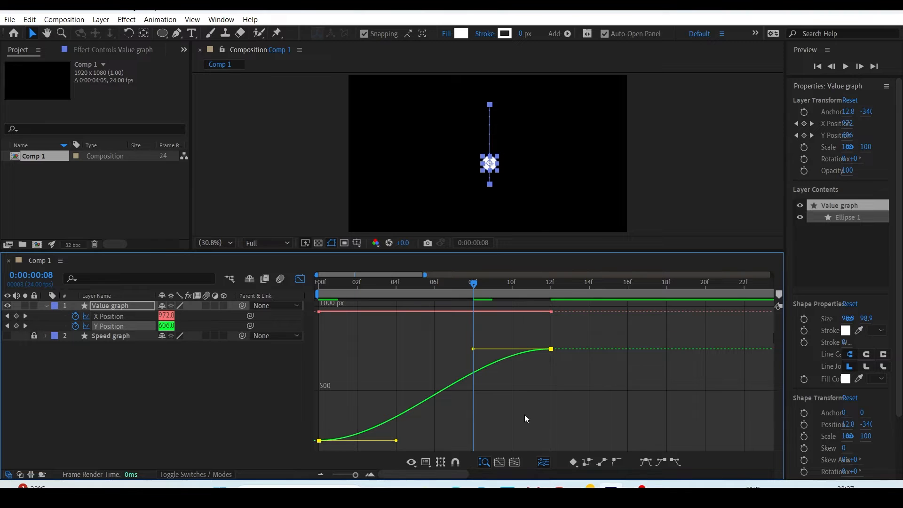
{"action": "left_click_drag", "start_coordinate": [449, 291], "coordinate": [318, 299]}
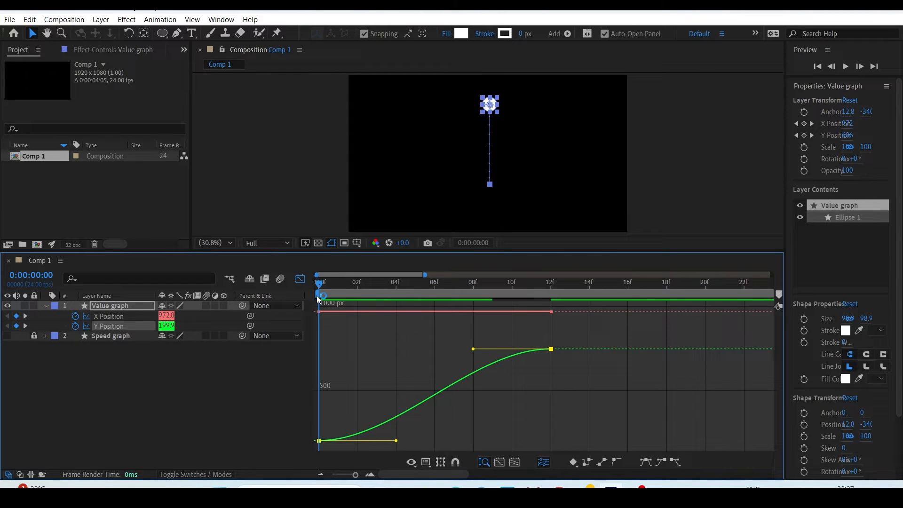
{"action": "left_click_drag", "start_coordinate": [318, 299], "coordinate": [398, 300]}
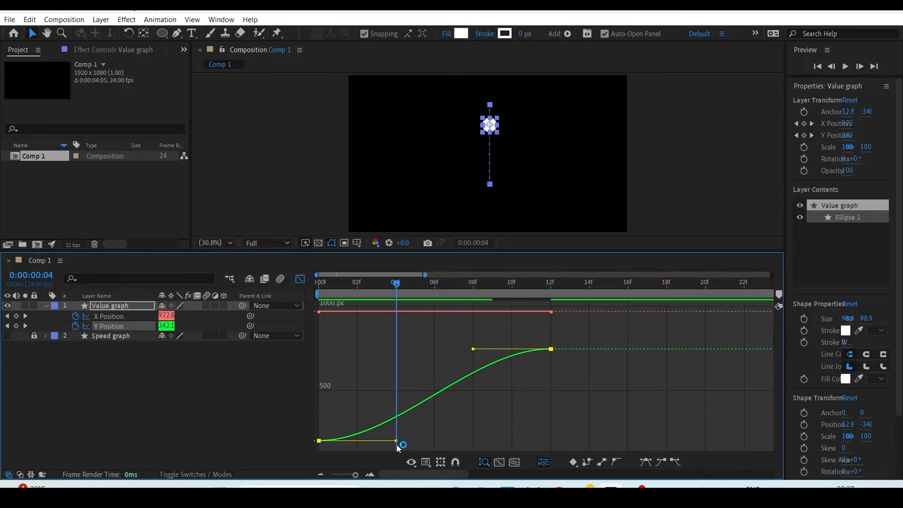
Step: Lengthen the first Y Position keyframe's handle to about frame 9 for a slow start and play the animation
{"action": "left_click_drag", "start_coordinate": [397, 442], "coordinate": [486, 447]}
{"action": "left_click_drag", "start_coordinate": [394, 291], "coordinate": [324, 296]}
{"action": "key", "text": "space"}
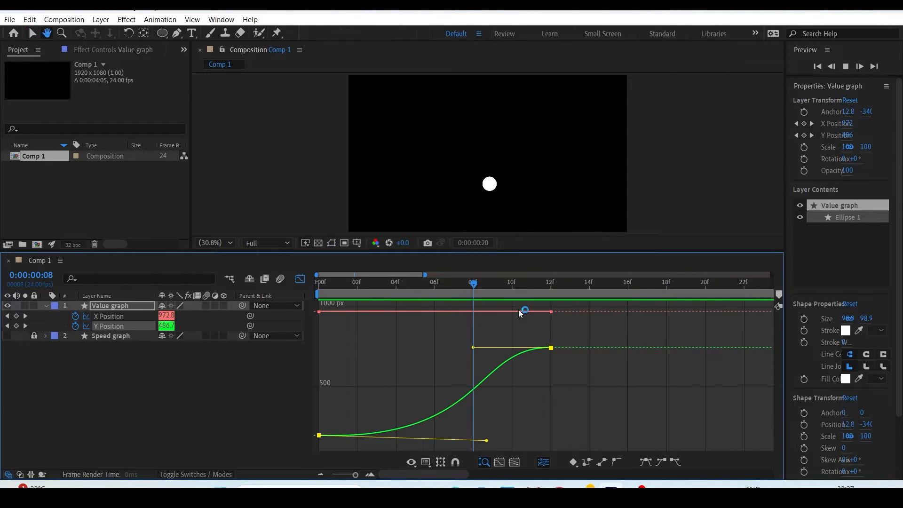
{"action": "key", "text": "space"}
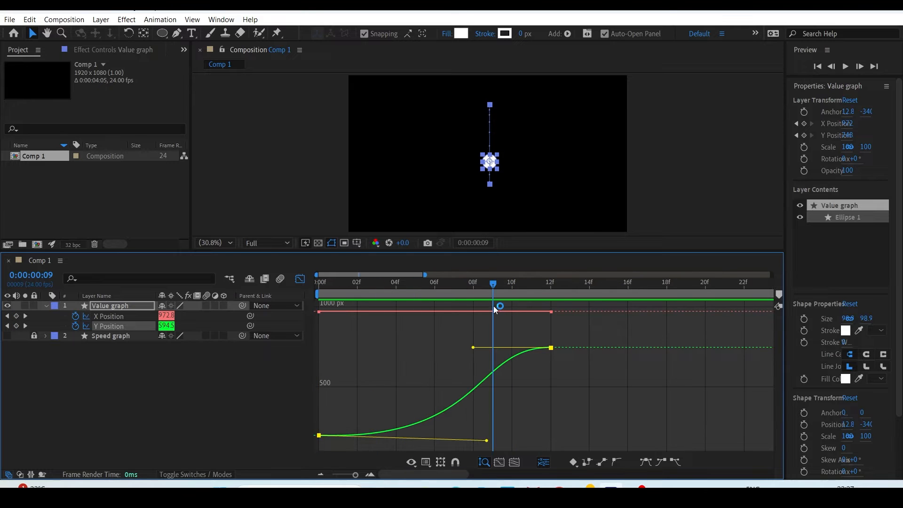
Step: Pull the first Y Position keyframe's handle almost straight up for a fast start and slow finish, and preview the animation
{"action": "left_click_drag", "start_coordinate": [486, 440], "coordinate": [313, 346]}
{"action": "left_click", "coordinate": [357, 282]}
{"action": "key", "text": "space"}
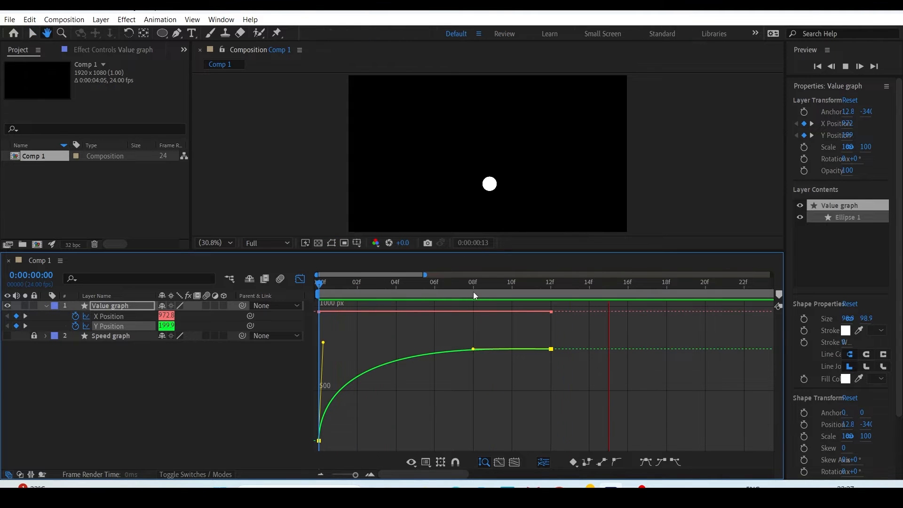
{"action": "key", "text": "space"}
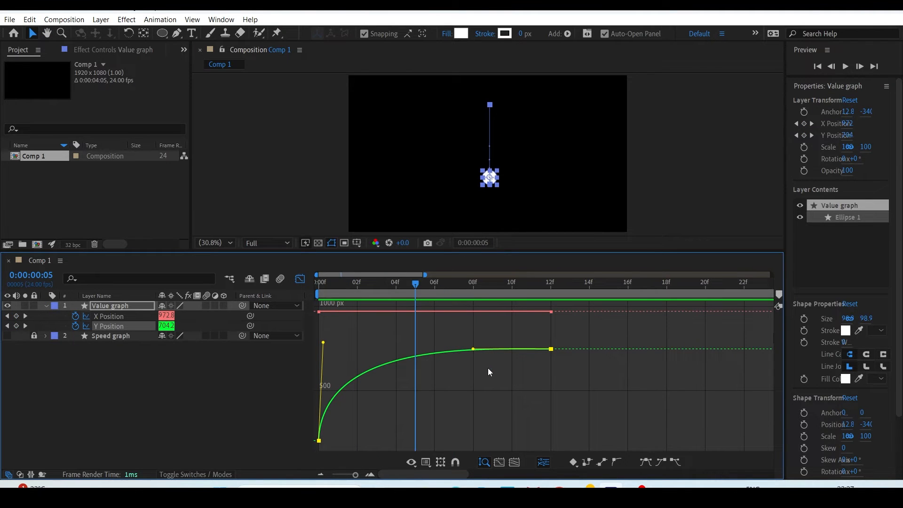
Step: Try lowering the first Y Position keyframe's steep handle slightly, and undo the change
{"action": "left_click", "coordinate": [323, 348]}
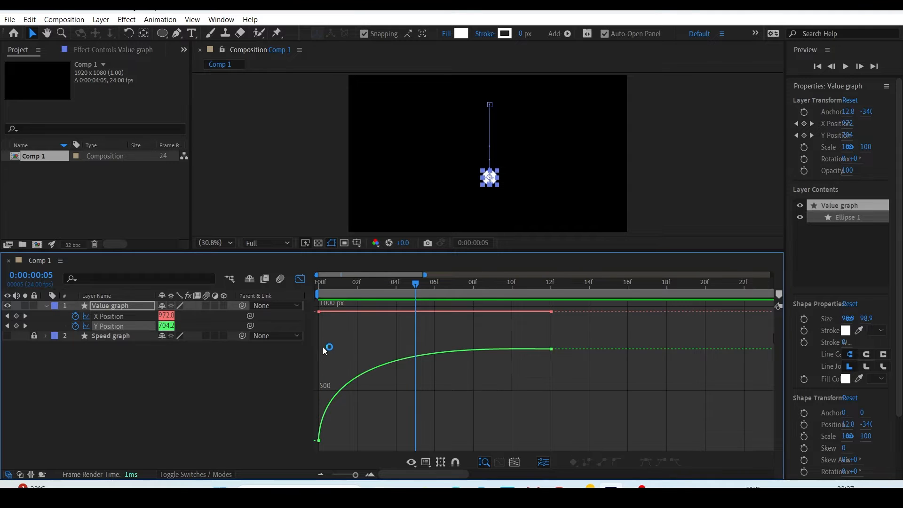
{"action": "left_click", "coordinate": [318, 440]}
{"action": "left_click_drag", "start_coordinate": [323, 357], "coordinate": [322, 357]}
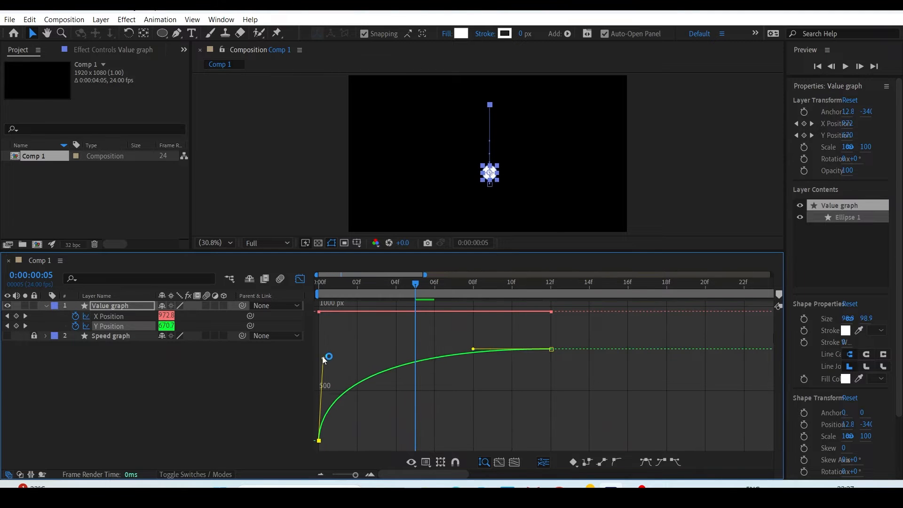
{"action": "key", "text": "ctrl+z"}
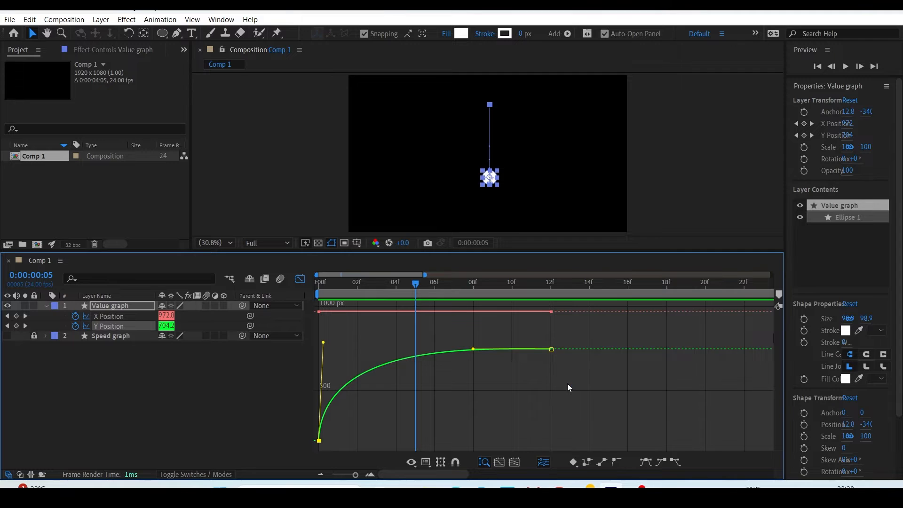
Step: Try moving the last Y Position keyframe at frame 12 to about 783 px and about 580 px, undoing each move
{"action": "left_click", "coordinate": [564, 360]}
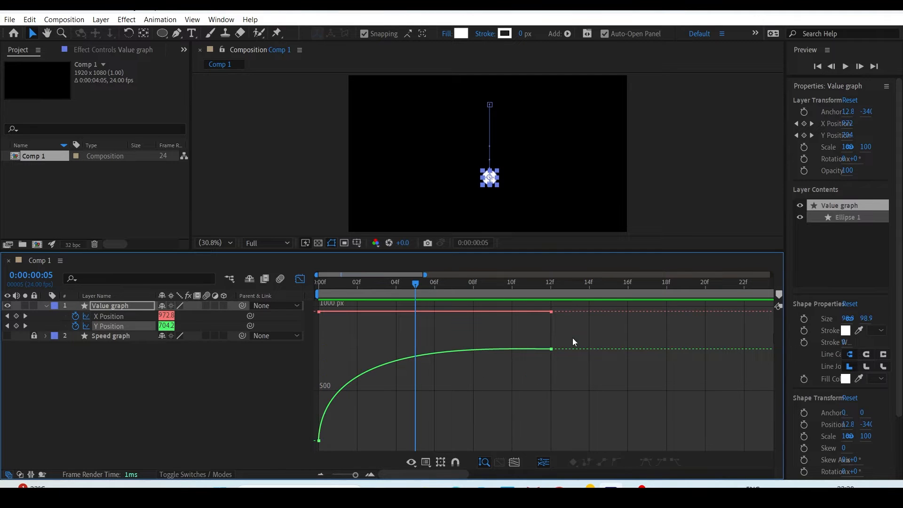
{"action": "left_click", "coordinate": [545, 286]}
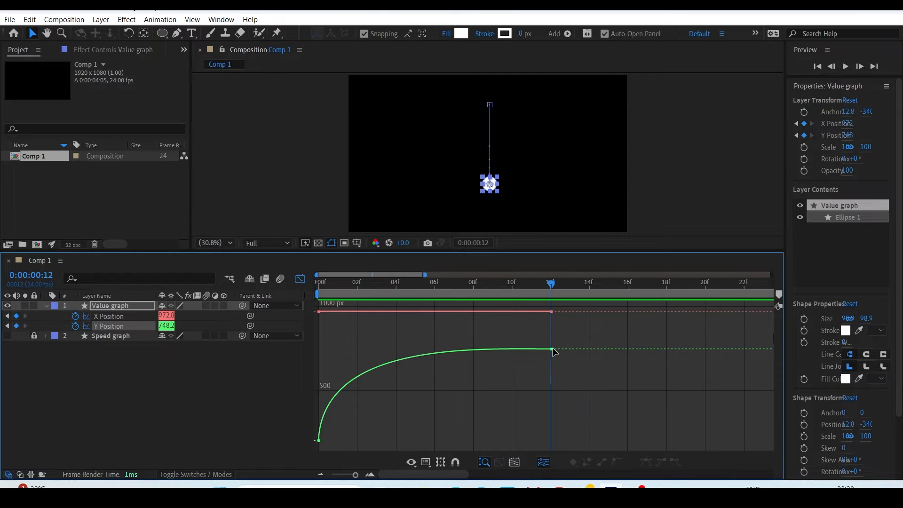
{"action": "mouse_move", "coordinate": [552, 351]}
{"action": "left_mouse_down"}
{"action": "mouse_move", "coordinate": [553, 332]}
{"action": "mouse_move", "coordinate": [552, 365]}
{"action": "mouse_move", "coordinate": [550, 345]}
{"action": "left_mouse_up"}
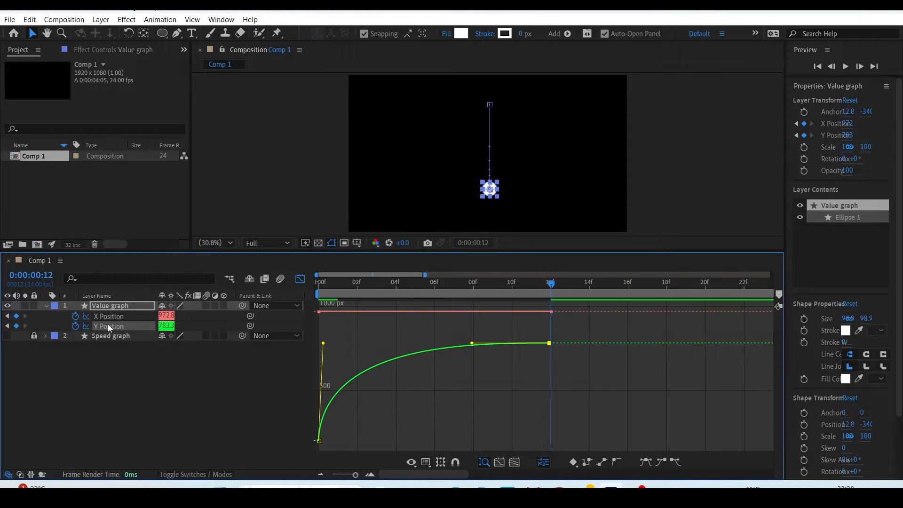
{"action": "key", "text": "ctrl+z"}
{"action": "left_click_drag", "start_coordinate": [549, 350], "coordinate": [556, 382]}
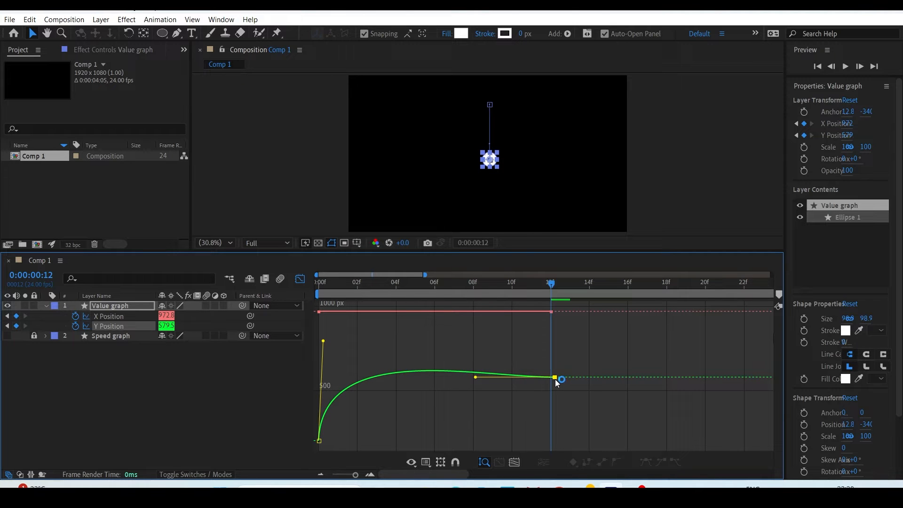
{"action": "key", "text": "ctrl+z"}
Step: Unlock and show the Speed graph layer, and reveal its Position property
{"action": "left_click", "coordinate": [34, 335]}
{"action": "left_click", "coordinate": [117, 339]}
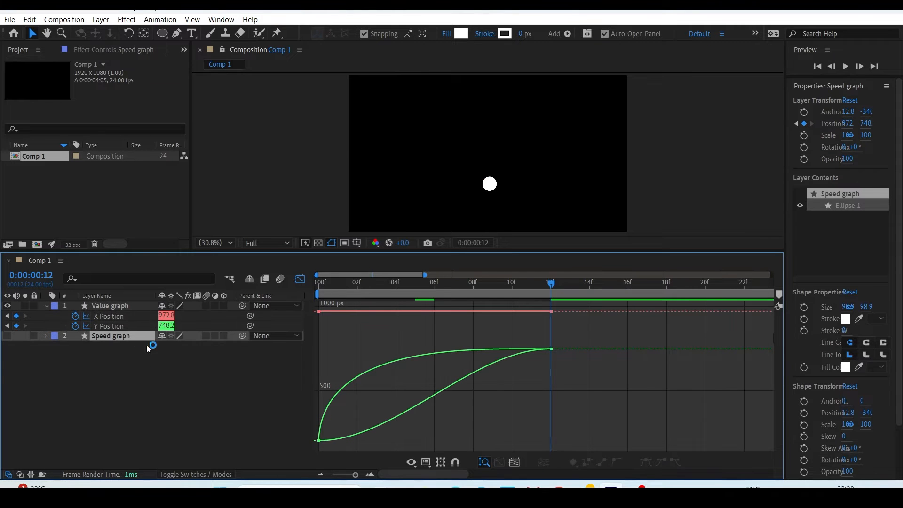
{"action": "left_click", "coordinate": [7, 337]}
{"action": "key", "text": "p"}
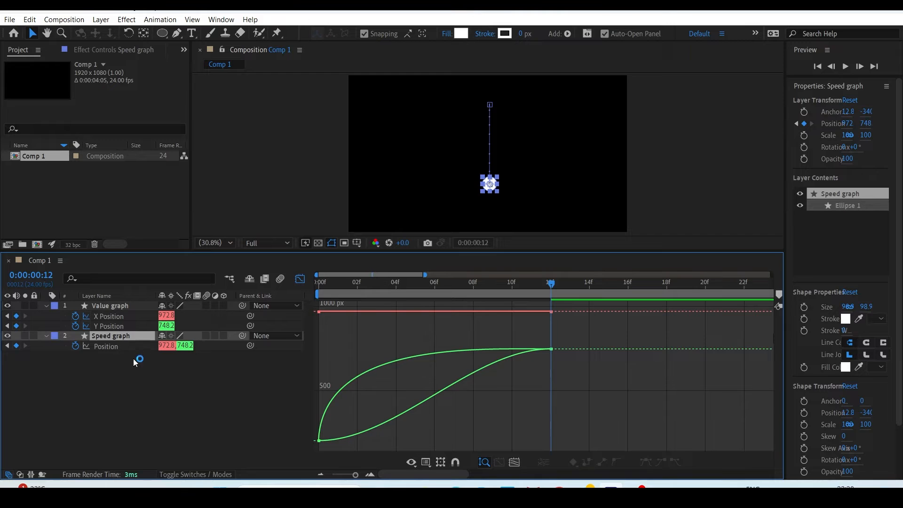
Step: Display the Speed graph layer's Position curve as an editable speed graph
{"action": "left_click", "coordinate": [115, 354]}
{"action": "left_click", "coordinate": [114, 349]}
{"action": "right_click", "coordinate": [492, 315]}
{"action": "left_click", "coordinate": [545, 219]}
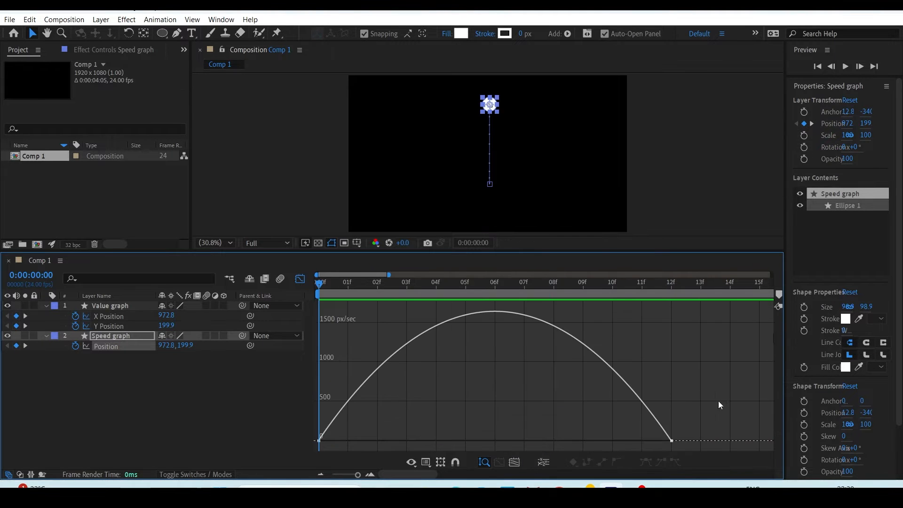
Step: Check the graph type for the Speed graph layer's Position keyframes and try moving the last keyframe at frame 12
{"action": "left_click_drag", "start_coordinate": [718, 380], "coordinate": [251, 453]}
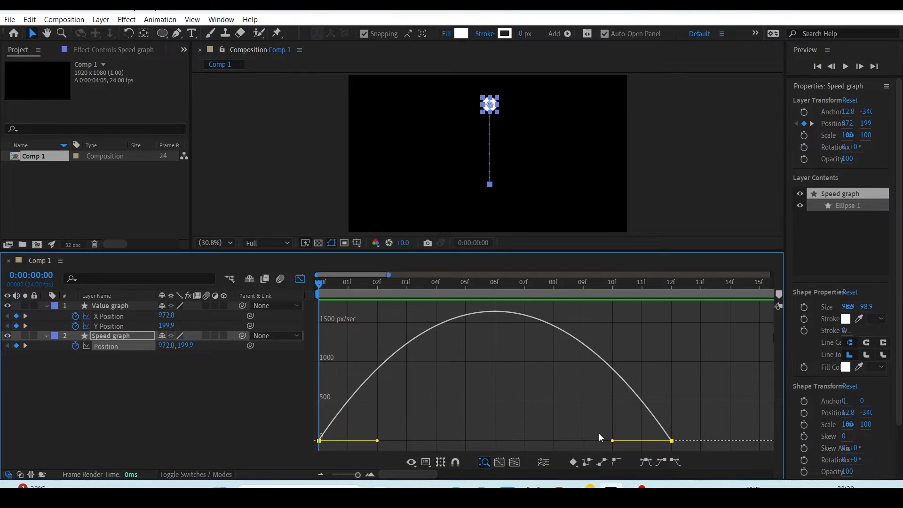
{"action": "right_click", "coordinate": [563, 366]}
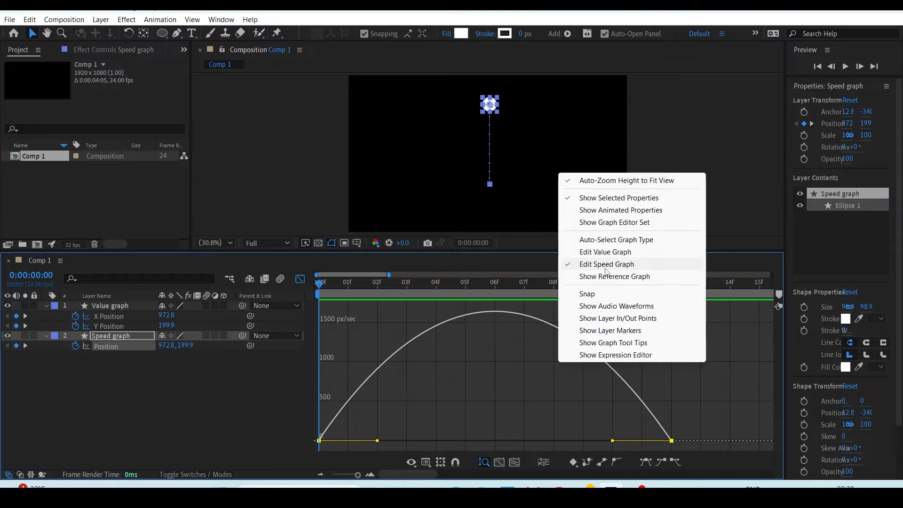
{"action": "left_click", "coordinate": [576, 399]}
{"action": "left_click", "coordinate": [670, 290]}
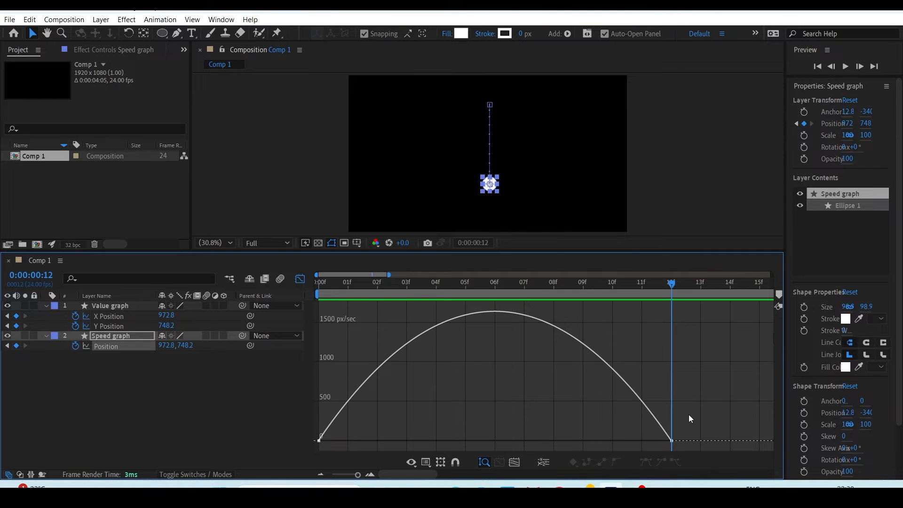
{"action": "mouse_move", "coordinate": [673, 441]}
{"action": "left_mouse_down"}
{"action": "mouse_move", "coordinate": [680, 358]}
{"action": "mouse_move", "coordinate": [683, 442]}
{"action": "left_mouse_up"}
Step: Lock and hide the Speed graph layer, and select the Value graph layer
{"action": "left_click", "coordinate": [32, 332]}
{"action": "left_click", "coordinate": [103, 306]}
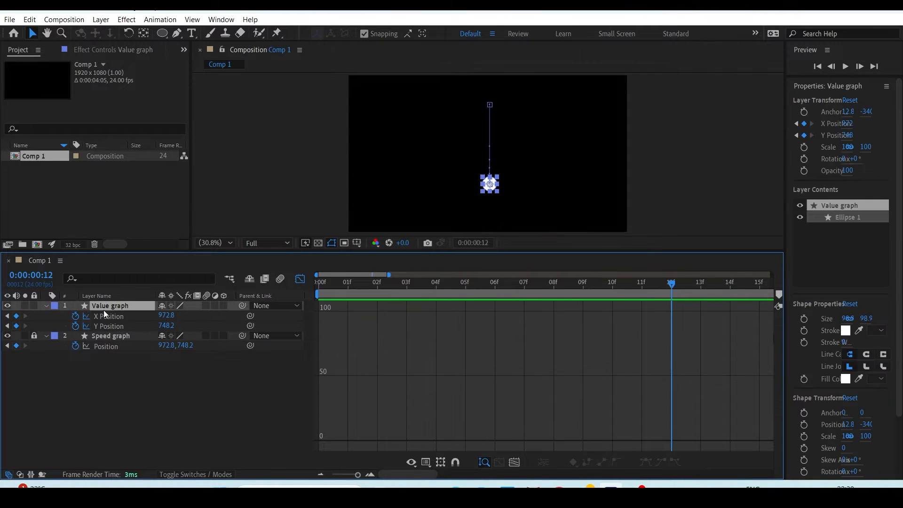
{"action": "left_click", "coordinate": [7, 335]}
Step: Display the Value graph layer's Y Position curve as an editable value graph
{"action": "left_click", "coordinate": [125, 316]}
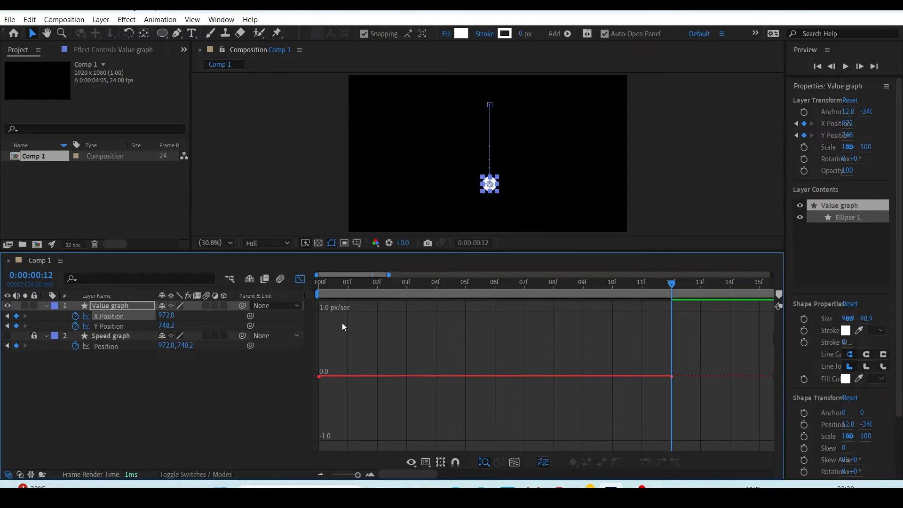
{"action": "left_click", "coordinate": [125, 326]}
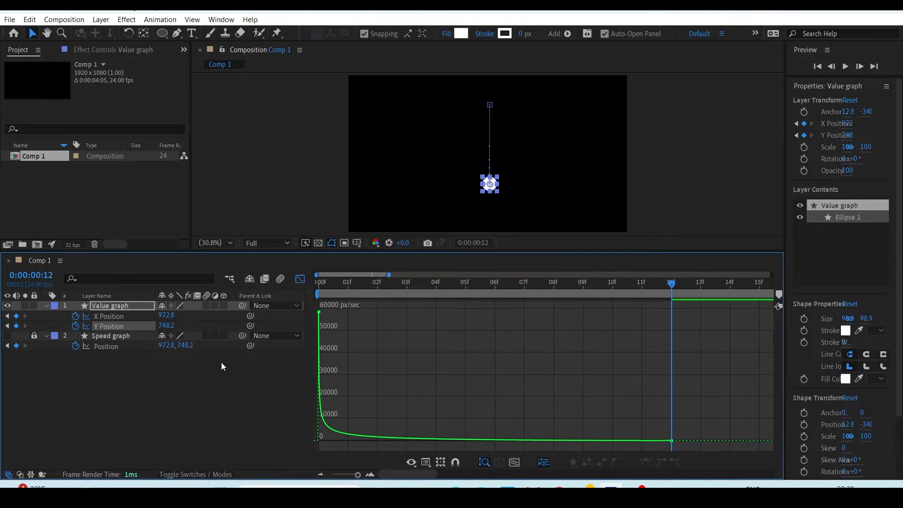
{"action": "right_click", "coordinate": [410, 351]}
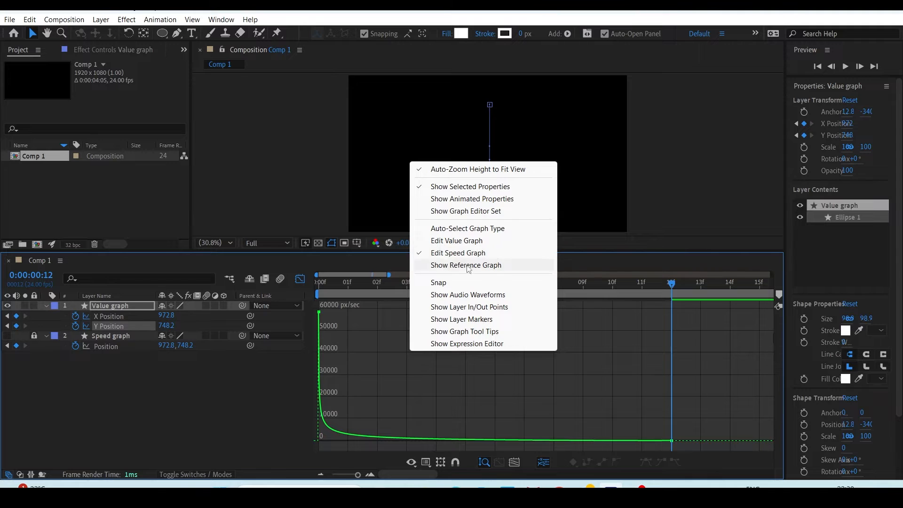
{"action": "left_click", "coordinate": [459, 240]}
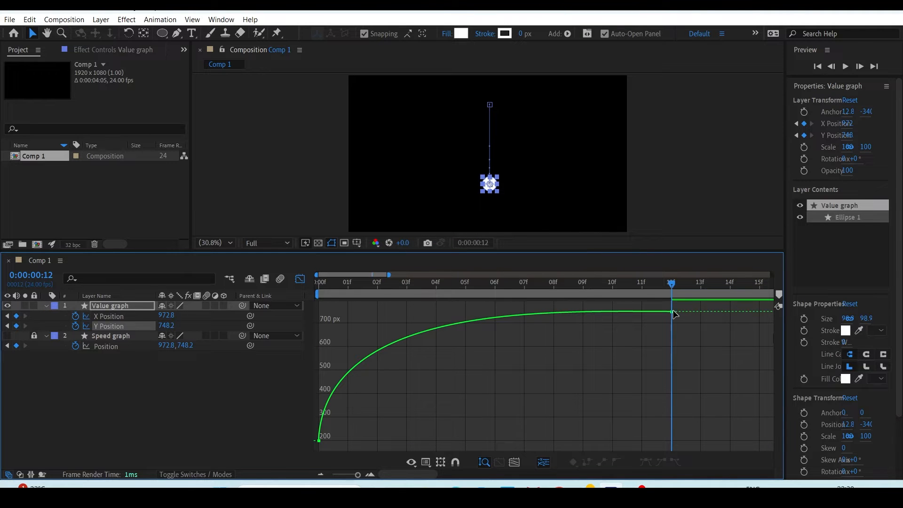
{"action": "mouse_move", "coordinate": [673, 312]}
{"action": "left_mouse_down"}
{"action": "mouse_move", "coordinate": [679, 378]}
{"action": "mouse_move", "coordinate": [671, 328]}
{"action": "left_mouse_up"}
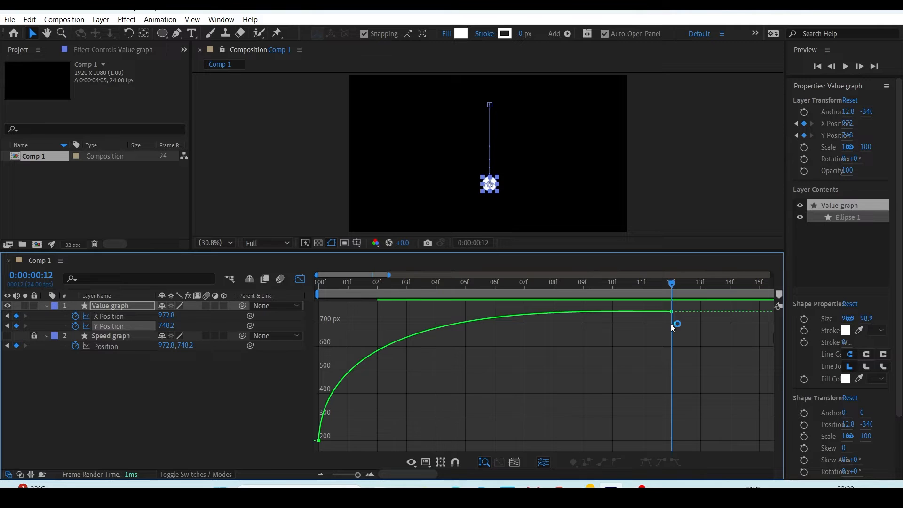
{"action": "left_click_drag", "start_coordinate": [729, 335], "coordinate": [524, 386]}
{"action": "key", "text": "ctrl+z"}
{"action": "key", "text": "ctrl+z"}
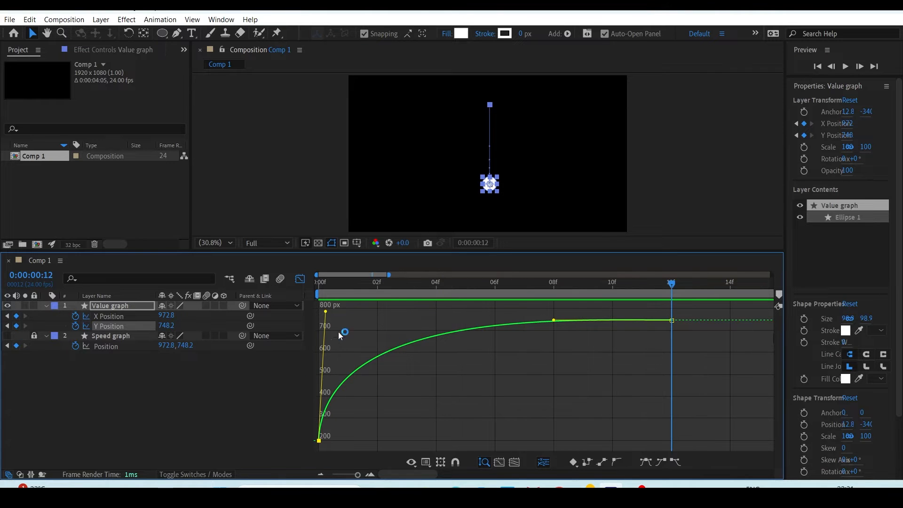
Step: Nudge the handle of the first Y Position keyframe and preview the circle's fall from the start
{"action": "left_click", "coordinate": [326, 314]}
{"action": "left_click_drag", "start_coordinate": [326, 314], "coordinate": [329, 316]}
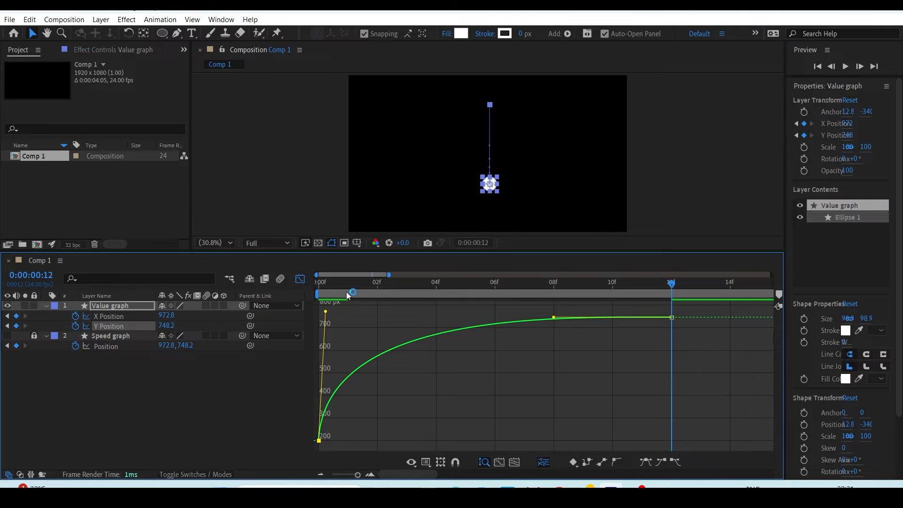
{"action": "key", "text": "Home"}
{"action": "key", "text": "space"}
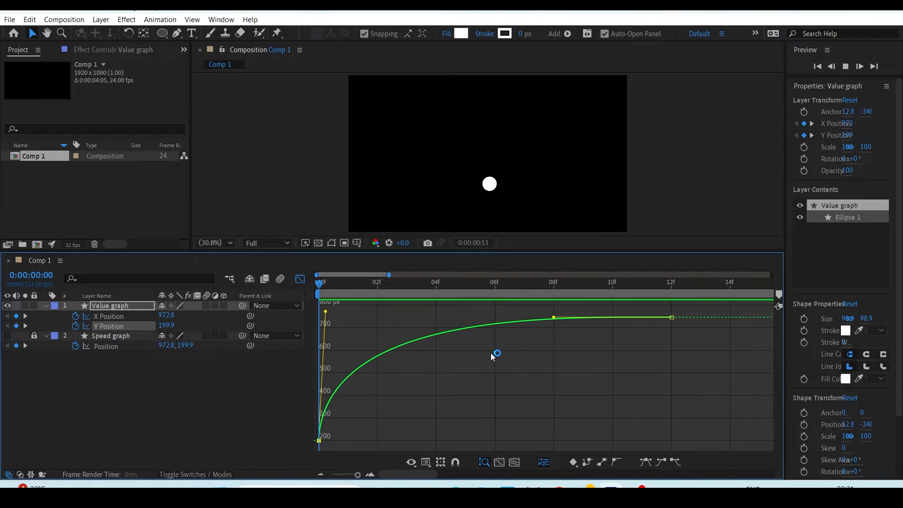
{"action": "key", "text": "space"}
{"action": "key", "text": "Home"}
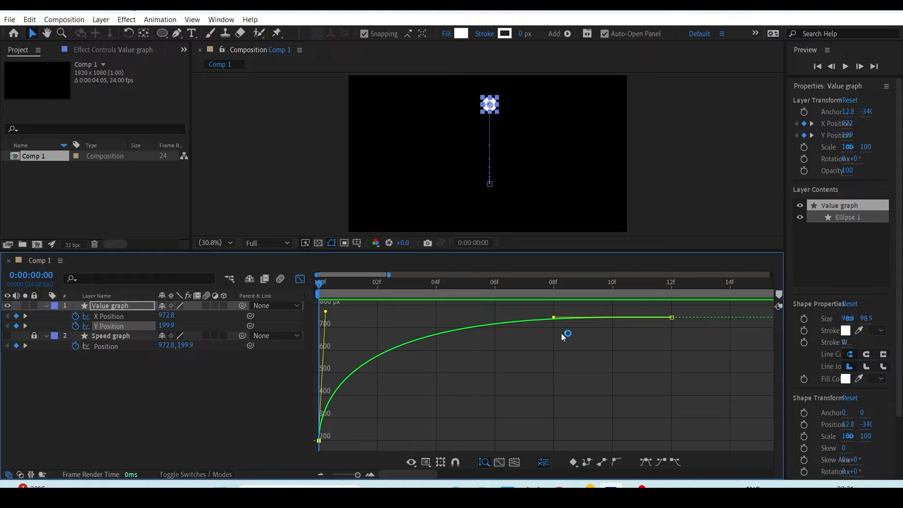
Step: Extend the last Y Position keyframe's handle back to about frame 1 and preview the fall
{"action": "left_click_drag", "start_coordinate": [553, 317], "coordinate": [305, 335]}
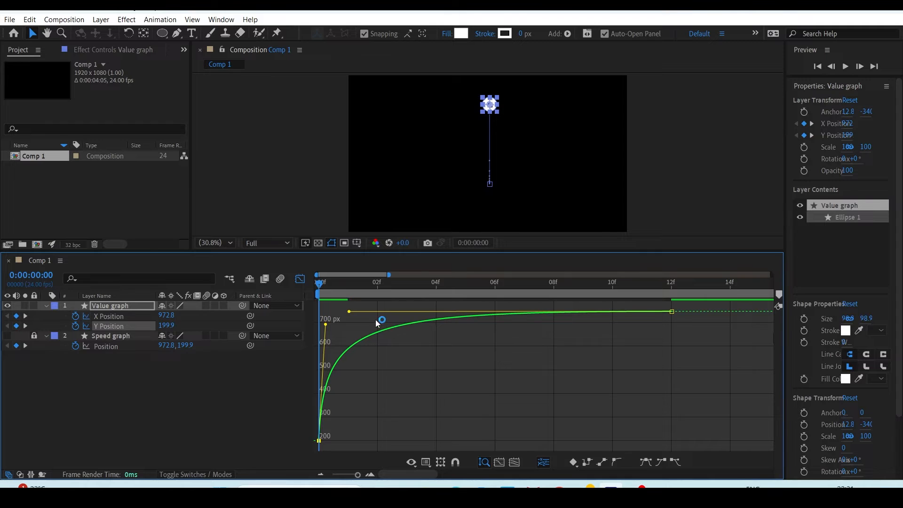
{"action": "key", "text": "space"}
{"action": "key", "text": "space"}
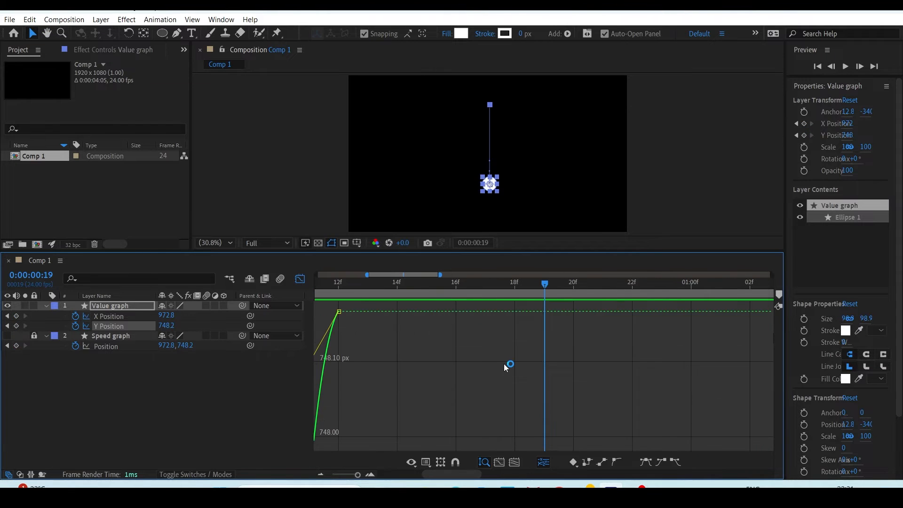
{"action": "key", "text": "space"}
{"action": "key", "text": "space"}
{"action": "key", "text": "Home"}
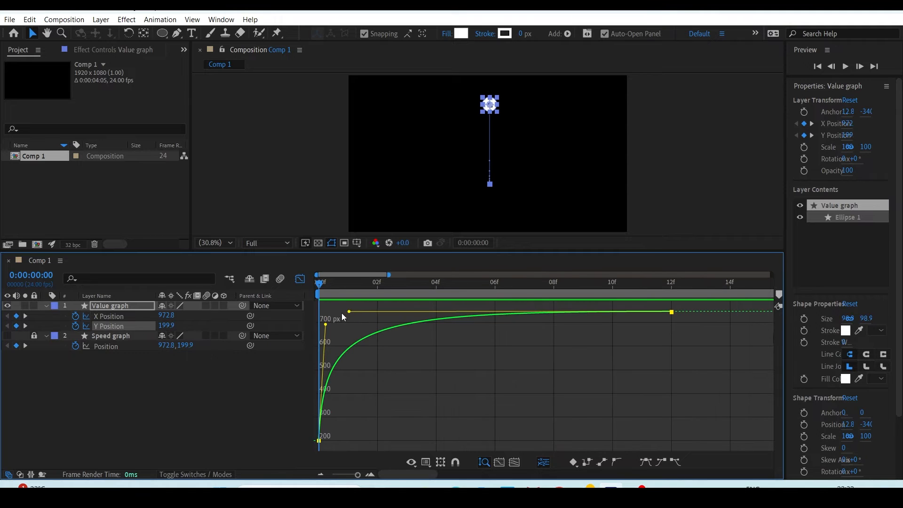
Step: Shorten the last Y Position keyframe's handle to about frame 5 and lower the first keyframe's handle to about 550 px
{"action": "left_click_drag", "start_coordinate": [350, 313], "coordinate": [485, 314]}
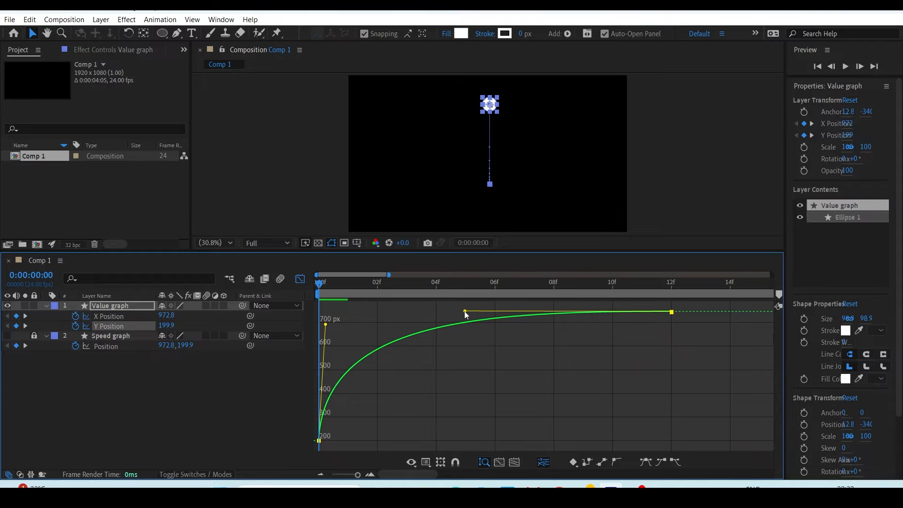
{"action": "left_click_drag", "start_coordinate": [325, 325], "coordinate": [329, 360]}
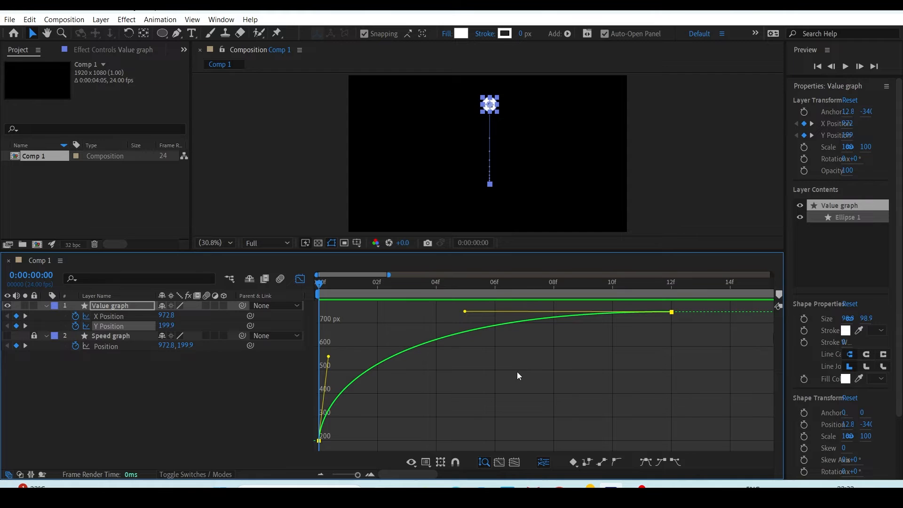
Step: Create a 1920x1080, 24 fps composition lasting 0:00:04:05 and draw a full-width floor rectangle along the bottom of its frame
{"action": "key", "text": "ctrl+n"}
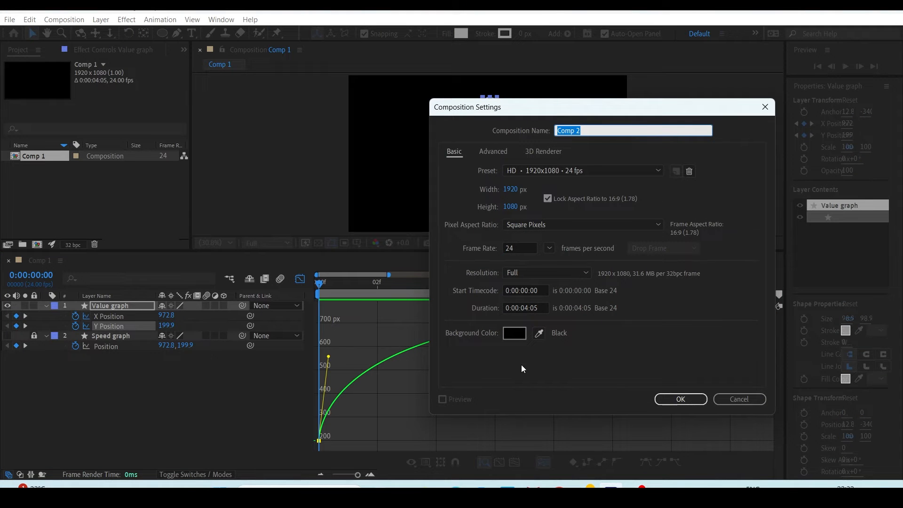
{"action": "left_click", "coordinate": [680, 400]}
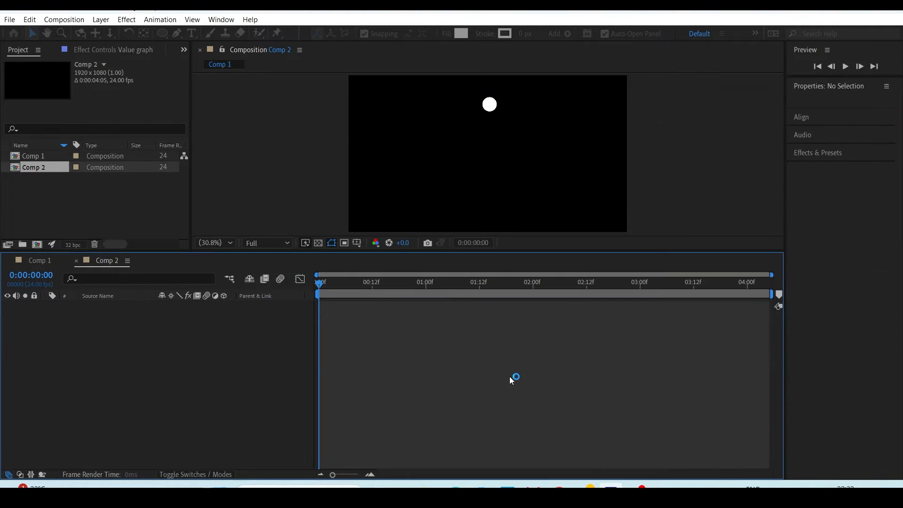
{"action": "left_click_drag", "start_coordinate": [162, 33], "coordinate": [191, 32]}
{"action": "left_click_drag", "start_coordinate": [261, 258], "coordinate": [705, 309]}
Step: Change the floor rectangle's fill color to yellow
{"action": "left_click", "coordinate": [371, 33]}
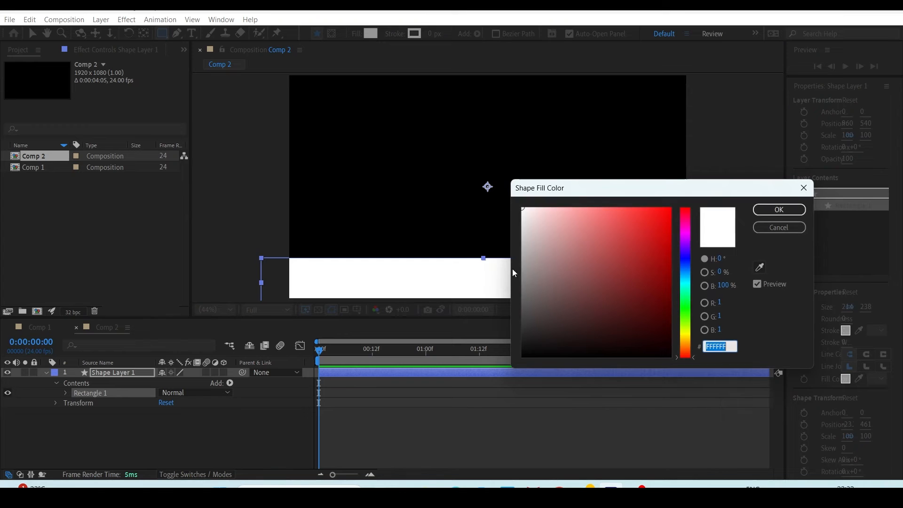
{"action": "left_click", "coordinate": [685, 337]}
{"action": "left_click_drag", "start_coordinate": [642, 281], "coordinate": [639, 184]}
{"action": "left_click", "coordinate": [773, 210]}
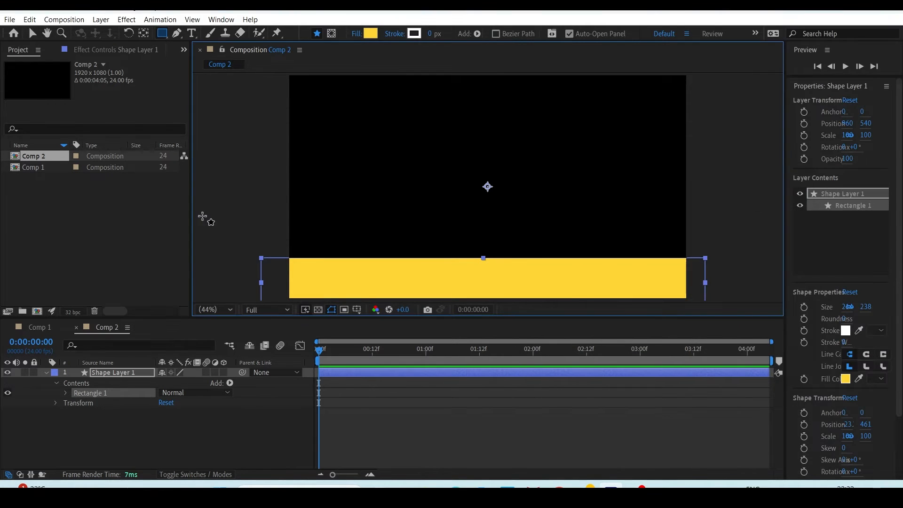
Step: Lock the rectangle's layer and draw a circle about 64 px wide near the top centre of the frame
{"action": "left_click", "coordinate": [82, 384]}
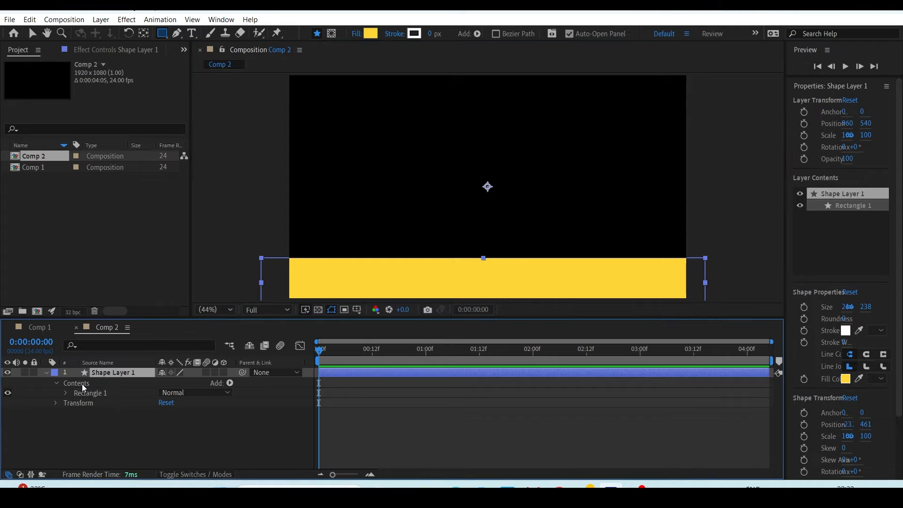
{"action": "left_click", "coordinate": [37, 372]}
{"action": "left_click", "coordinate": [168, 34]}
{"action": "left_click", "coordinate": [208, 56]}
{"action": "mouse_move", "coordinate": [475, 100]}
{"action": "left_mouse_down"}
{"action": "mouse_move", "coordinate": [500, 125]}
{"action": "mouse_move", "coordinate": [492, 118]}
{"action": "left_mouse_up"}
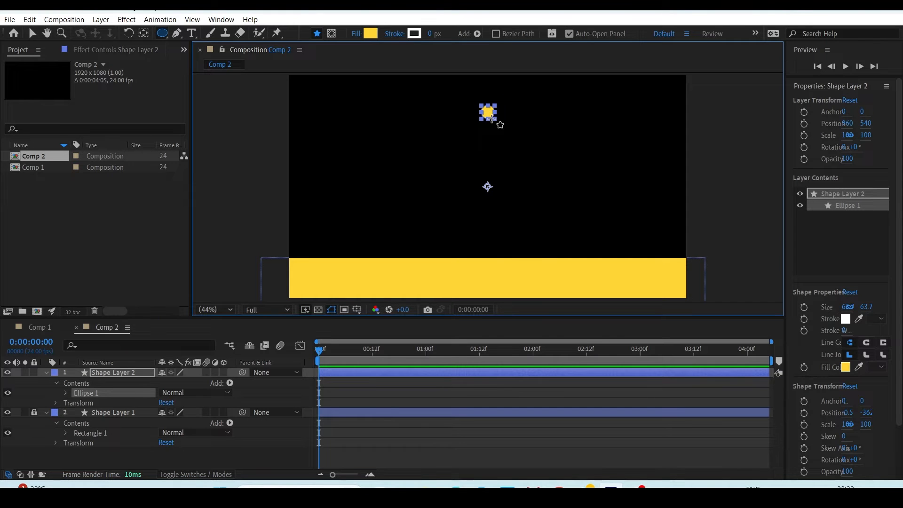
Step: Fill the circle with white and scale it up around its centre to about 150 percent
{"action": "key", "text": "v"}
{"action": "left_click", "coordinate": [462, 34]}
{"action": "left_click", "coordinate": [522, 208]}
{"action": "left_click", "coordinate": [778, 209]}
{"action": "left_click", "coordinate": [488, 111]}
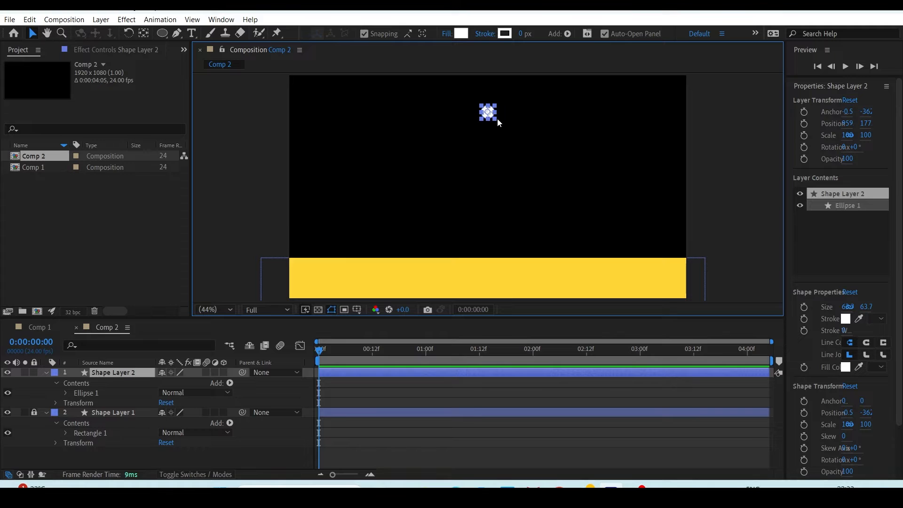
{"action": "left_click_drag", "start_coordinate": [498, 118], "coordinate": [501, 120]}
Step: Animate the circle's Position from a keyframe at 0:00:00:00 down to the rectangle's upper edge at 0:00:00:12
{"action": "left_click", "coordinate": [140, 374]}
{"action": "key", "text": "p"}
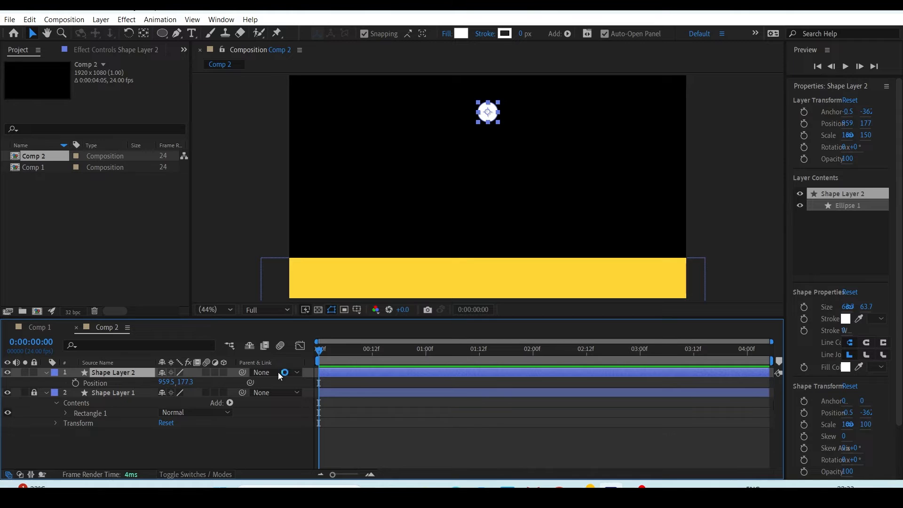
{"action": "left_click", "coordinate": [76, 384]}
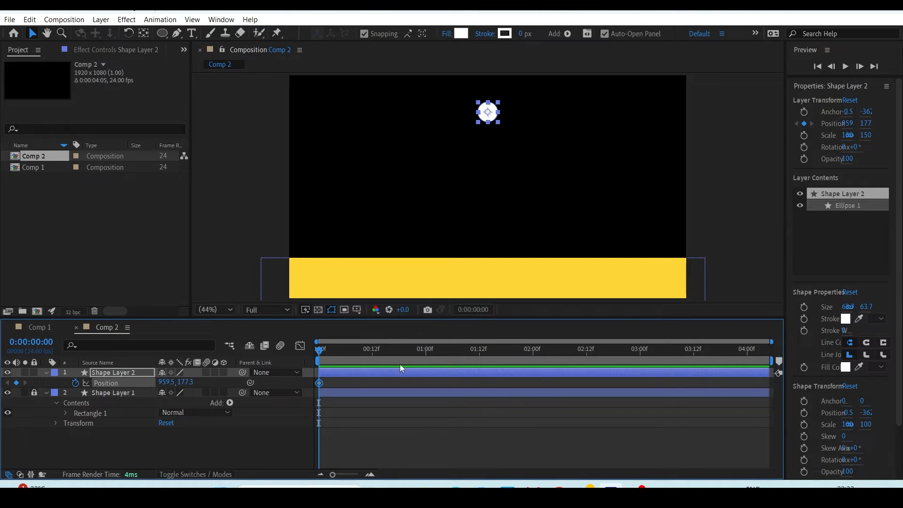
{"action": "left_click", "coordinate": [372, 351]}
{"action": "left_click_drag", "start_coordinate": [480, 119], "coordinate": [481, 258]}
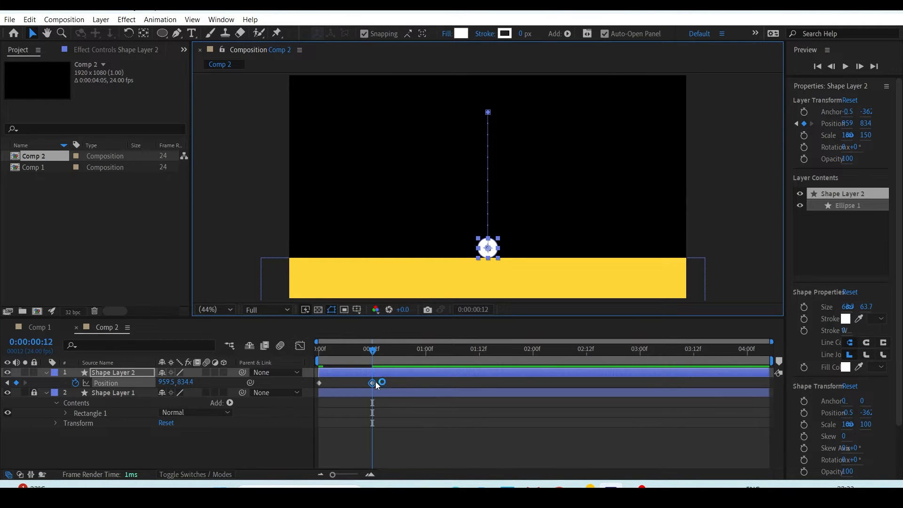
Step: Show the circle's two Position keyframes as a speed graph and apply Easy Ease to them
{"action": "left_click_drag", "start_coordinate": [386, 390], "coordinate": [309, 348]}
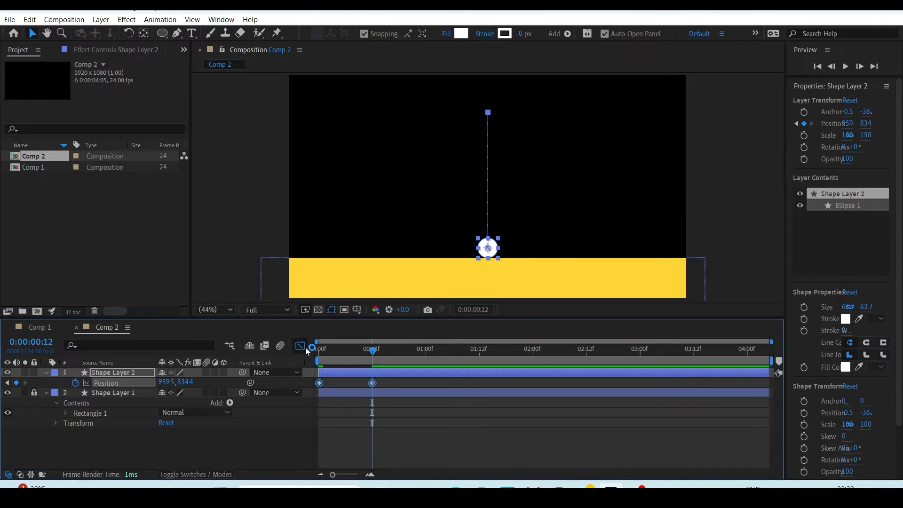
{"action": "left_click", "coordinate": [300, 346]}
{"action": "right_click", "coordinate": [416, 400]}
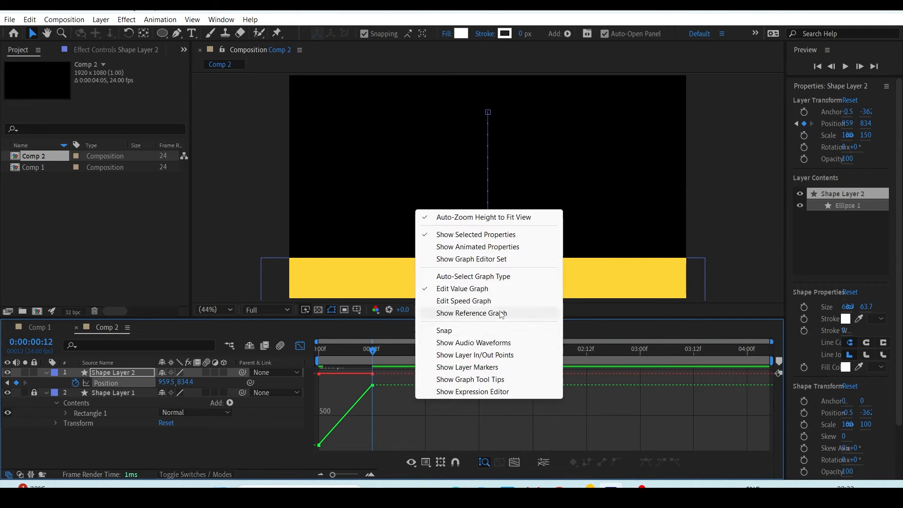
{"action": "left_click", "coordinate": [457, 302]}
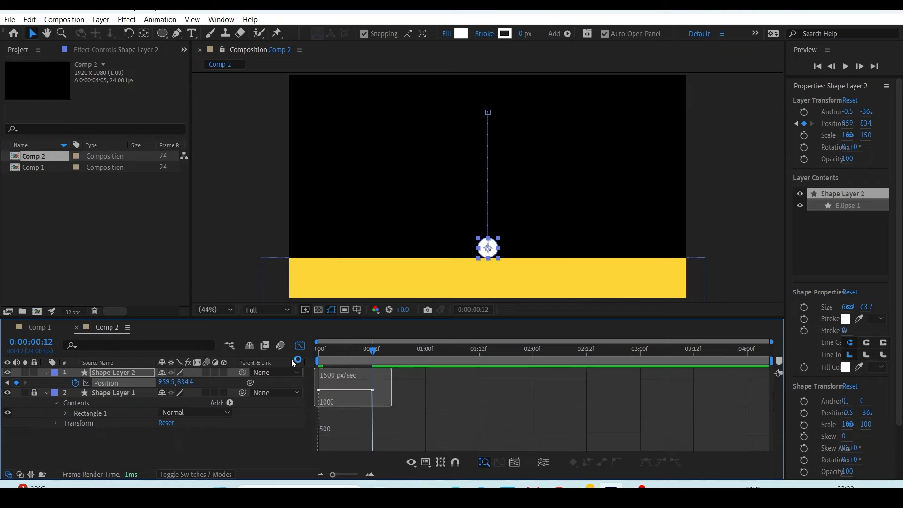
{"action": "left_click", "coordinate": [646, 462]}
{"action": "key", "text": "space"}
Step: Copy the two eased Position keyframes and paste them at 0:00:01:00, 0:00:02:00 and 0:00:03:00
{"action": "left_click_drag", "start_coordinate": [411, 410], "coordinate": [310, 453]}
{"action": "key", "text": "Page_Down"}
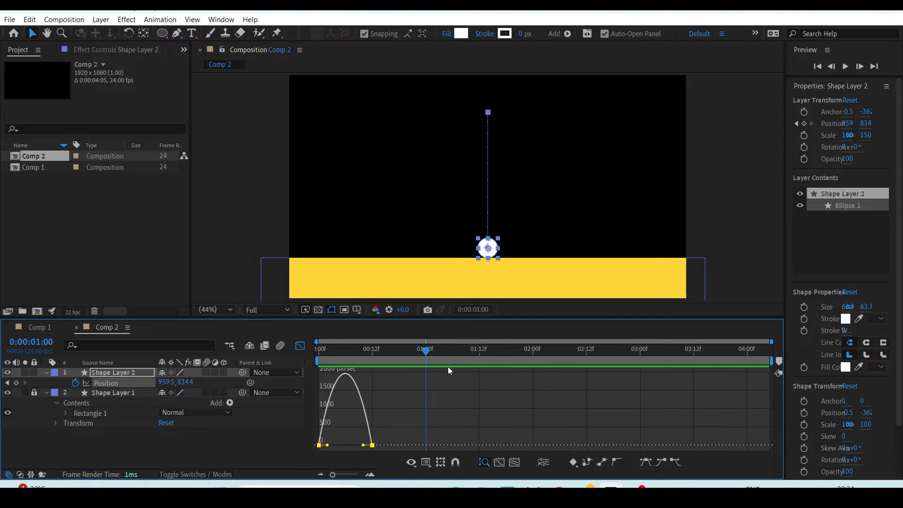
{"action": "key", "text": "ctrl+v"}
{"action": "left_click_drag", "start_coordinate": [532, 359], "coordinate": [532, 360]}
{"action": "key", "text": "ctrl+v"}
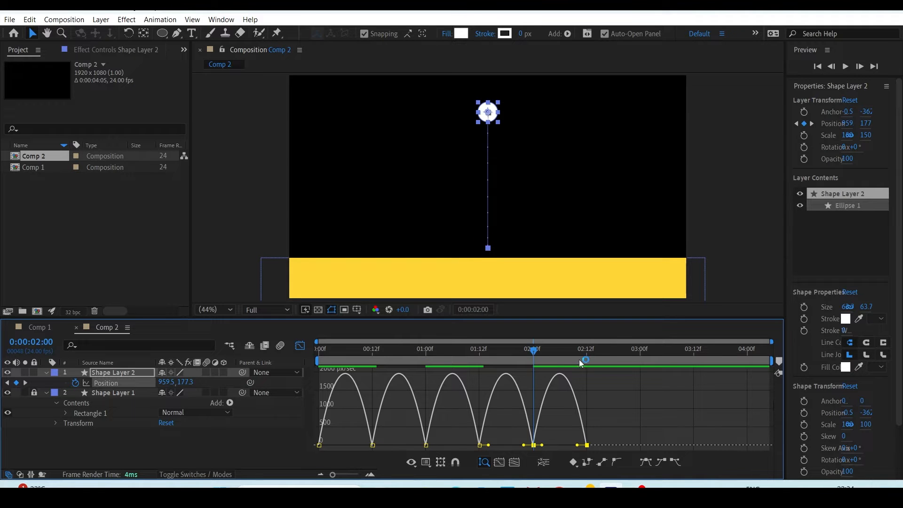
{"action": "left_click_drag", "start_coordinate": [628, 357], "coordinate": [639, 357]}
{"action": "key", "text": "ctrl+v"}
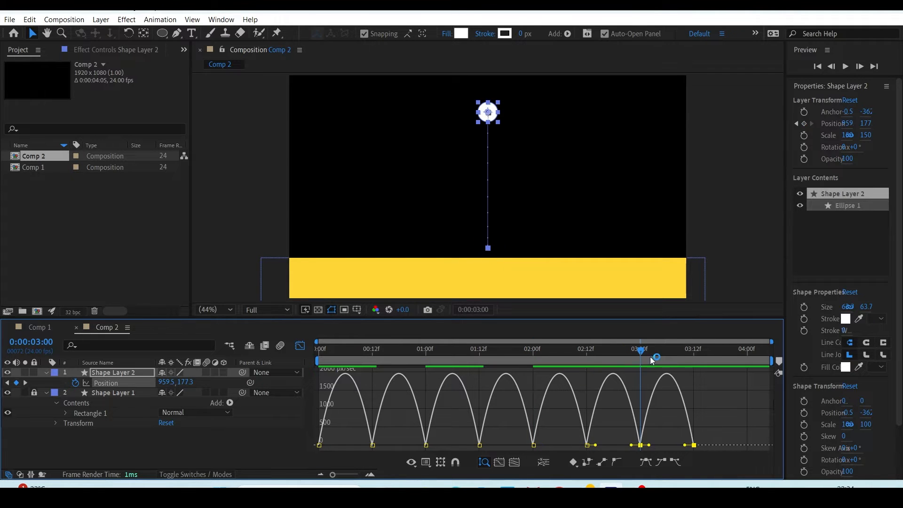
Step: Preview the circle's repeated bounce from the start of the composition
{"action": "left_click_drag", "start_coordinate": [710, 360], "coordinate": [751, 365]}
{"action": "key", "text": "space"}
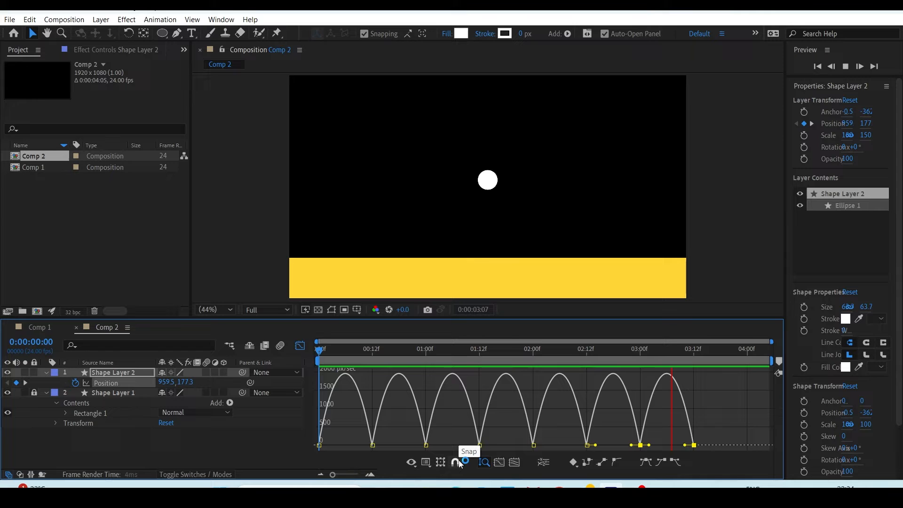
{"action": "key", "text": "space"}
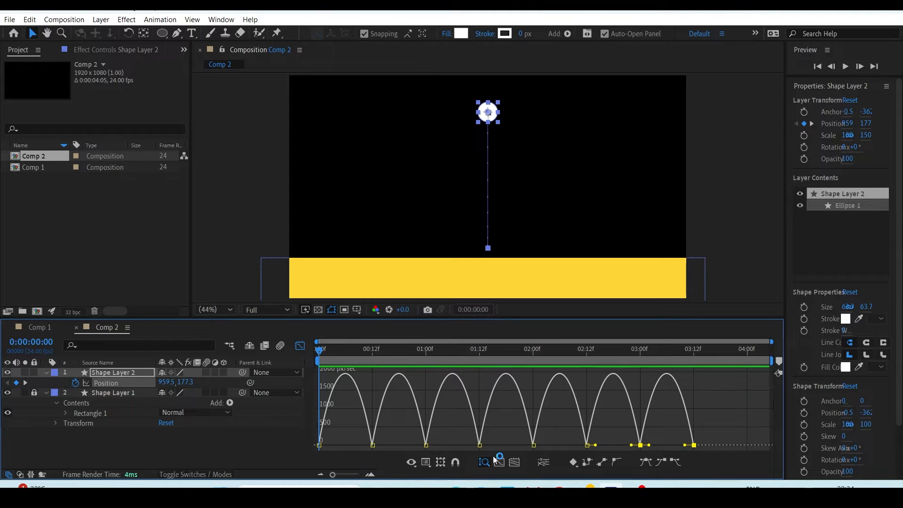
{"action": "key", "text": "space"}
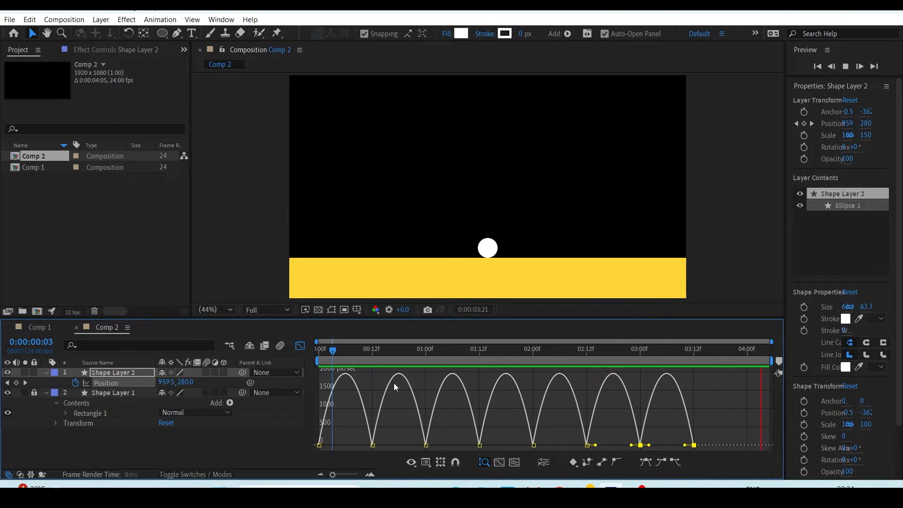
{"action": "key", "text": "space"}
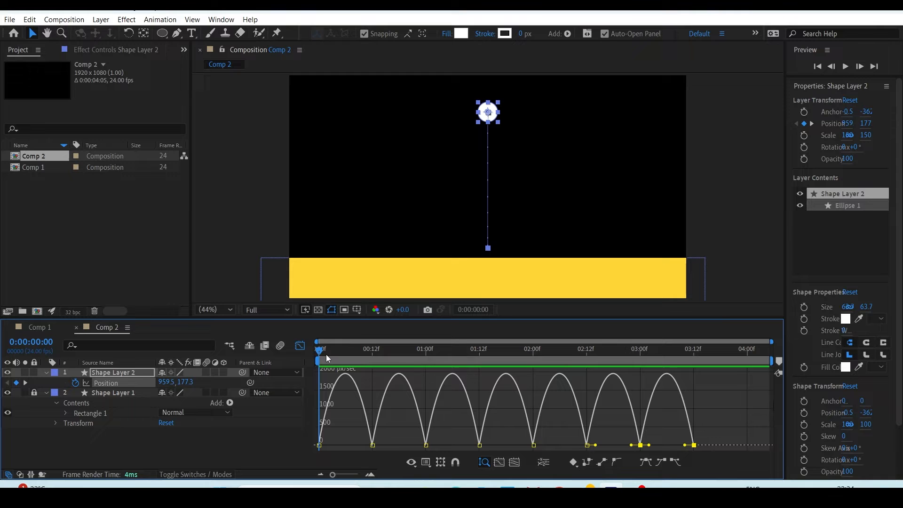
Step: Try lowering the circle's bounce height at 0:00:01:00
{"action": "left_click_drag", "start_coordinate": [340, 356], "coordinate": [425, 354]}
{"action": "left_click_drag", "start_coordinate": [537, 93], "coordinate": [490, 145]}
{"action": "key", "text": "ctrl+z"}
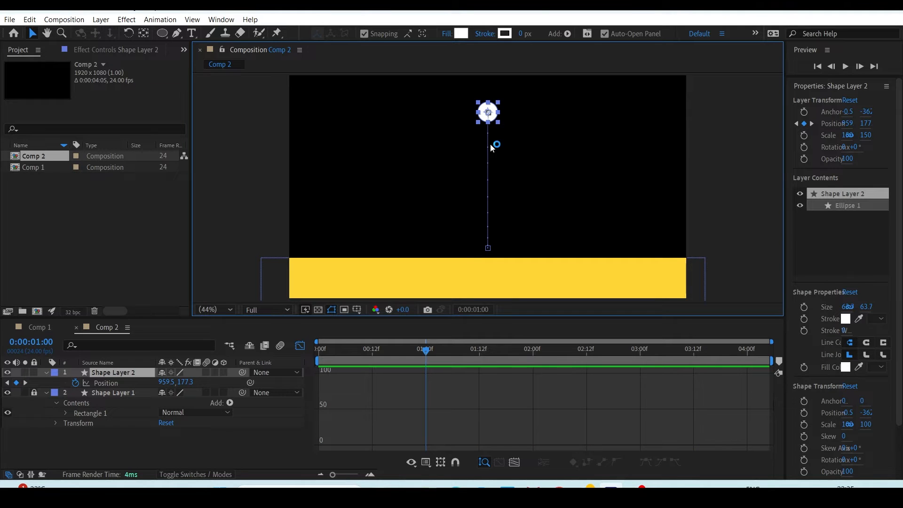
Step: Display the circle's Position speed graph and preview the bounce from the start
{"action": "left_click", "coordinate": [120, 382]}
{"action": "left_click", "coordinate": [119, 383]}
{"action": "key", "text": "space"}
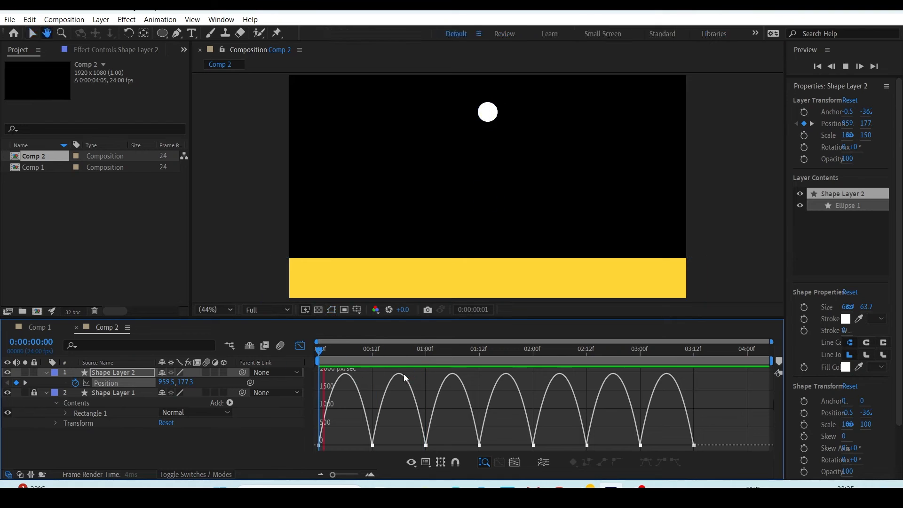
{"action": "key", "text": "space"}
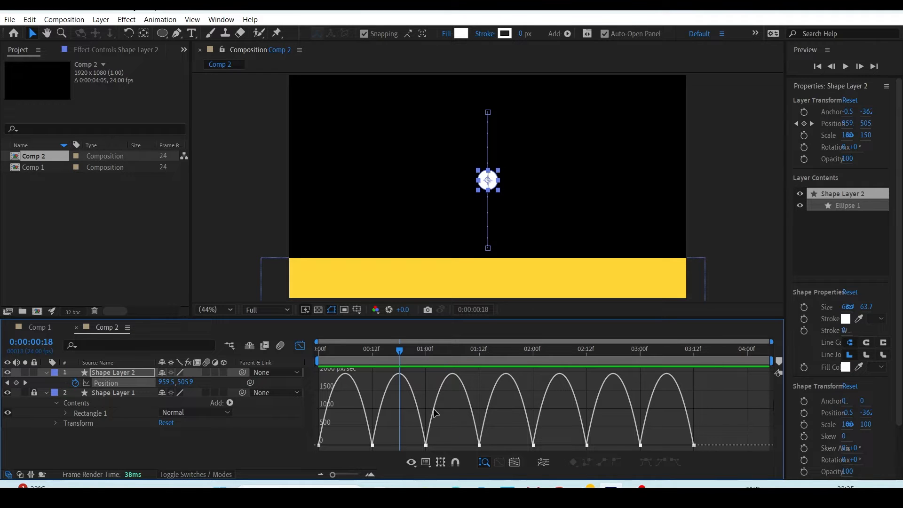
Step: Try setting the circle's vertical position to 348.3 at 0:00:01:00 in the layer-bar view and undo it
{"action": "left_click_drag", "start_coordinate": [390, 357], "coordinate": [372, 366]}
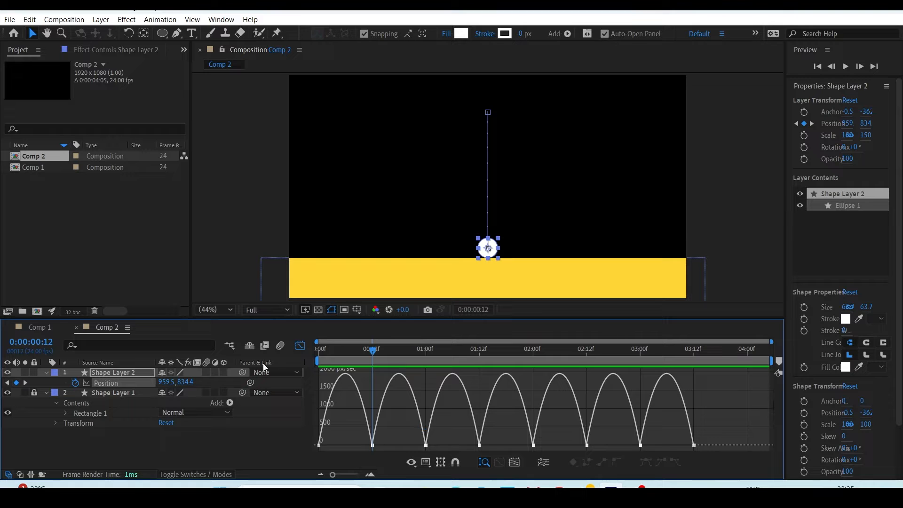
{"action": "left_click", "coordinate": [299, 345]}
{"action": "left_click_drag", "start_coordinate": [185, 381], "coordinate": [140, 382]}
{"action": "left_click", "coordinate": [428, 357]}
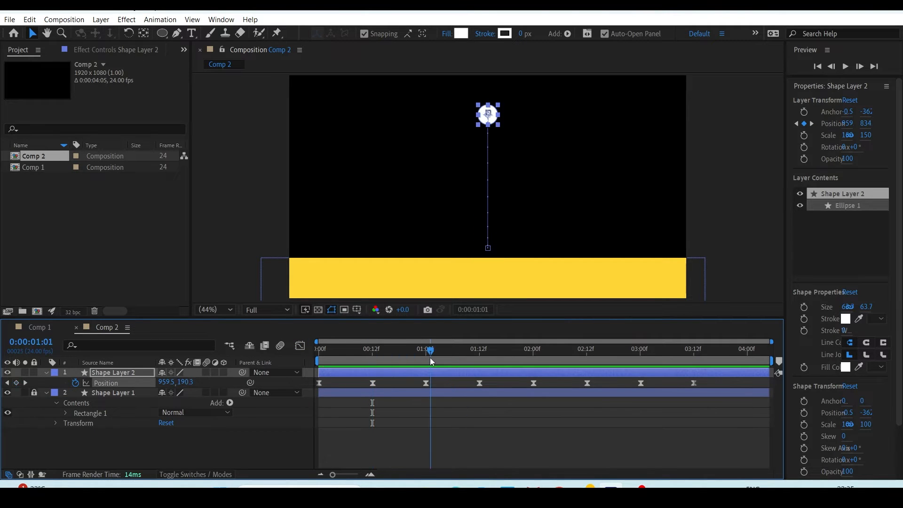
{"action": "left_click_drag", "start_coordinate": [185, 383], "coordinate": [266, 383]}
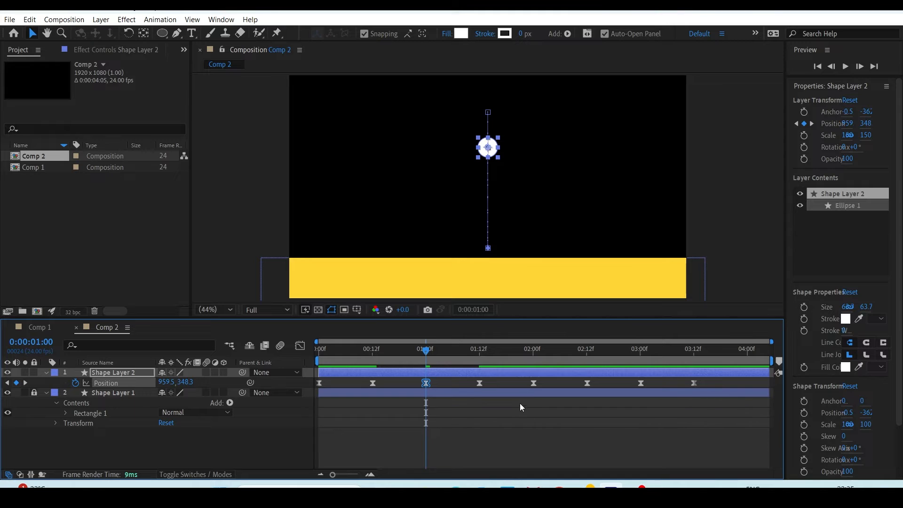
{"action": "key", "text": "ctrl+z"}
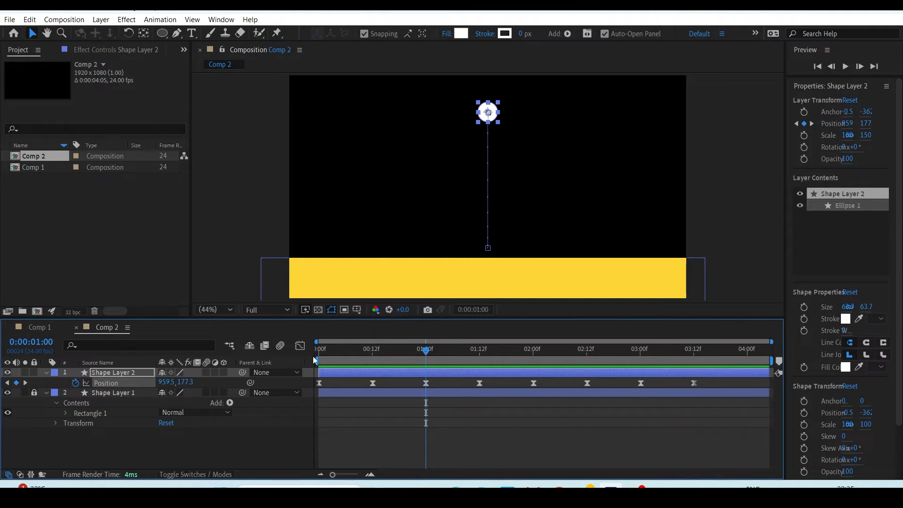
Step: Show the circle's Position as a value graph in an enlarged timeline and separate its X and Y dimensions
{"action": "left_click", "coordinate": [299, 345]}
{"action": "right_click", "coordinate": [638, 383]}
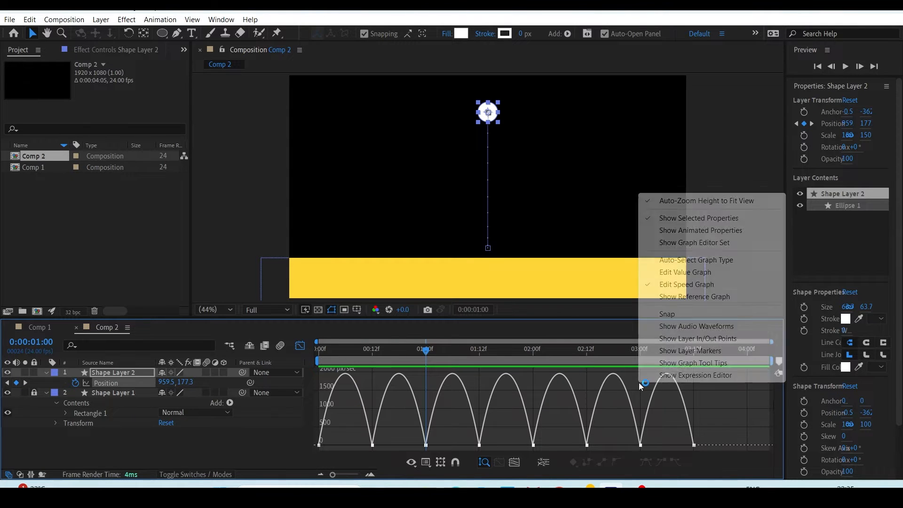
{"action": "left_click", "coordinate": [673, 273]}
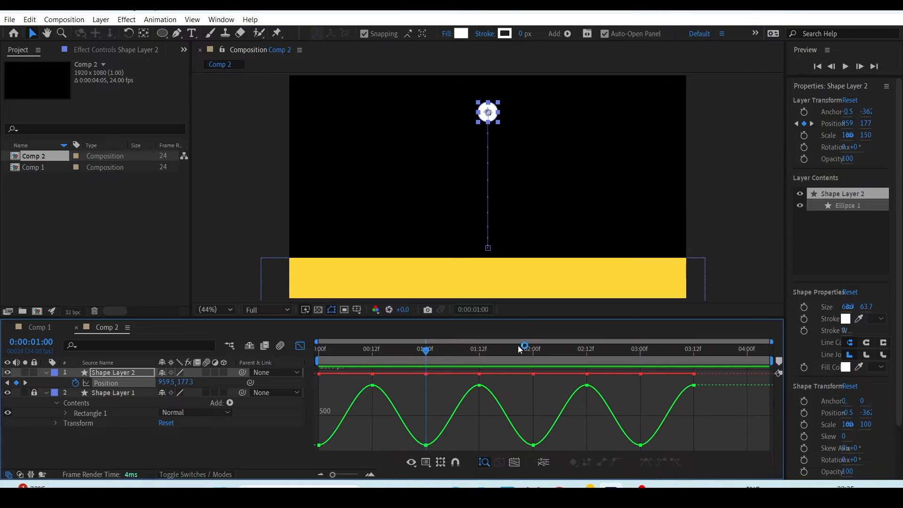
{"action": "left_click_drag", "start_coordinate": [528, 317], "coordinate": [537, 281]}
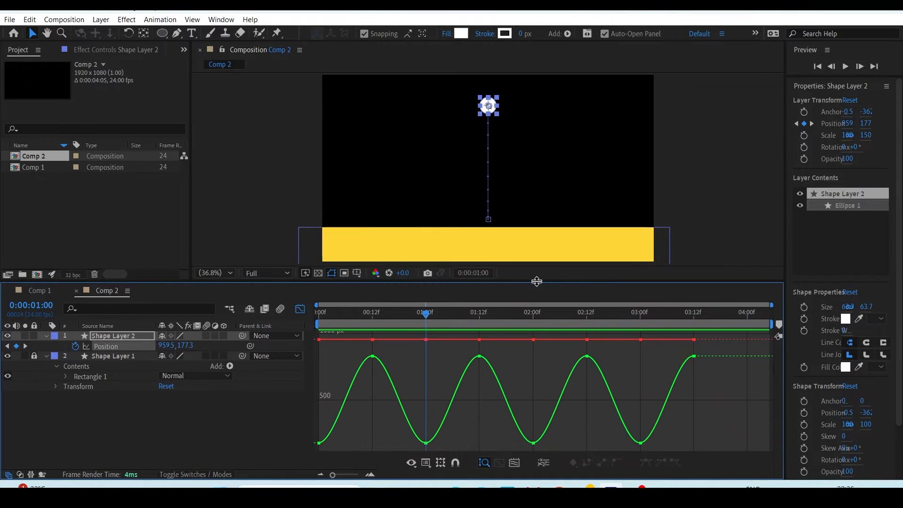
{"action": "key", "text": "Home"}
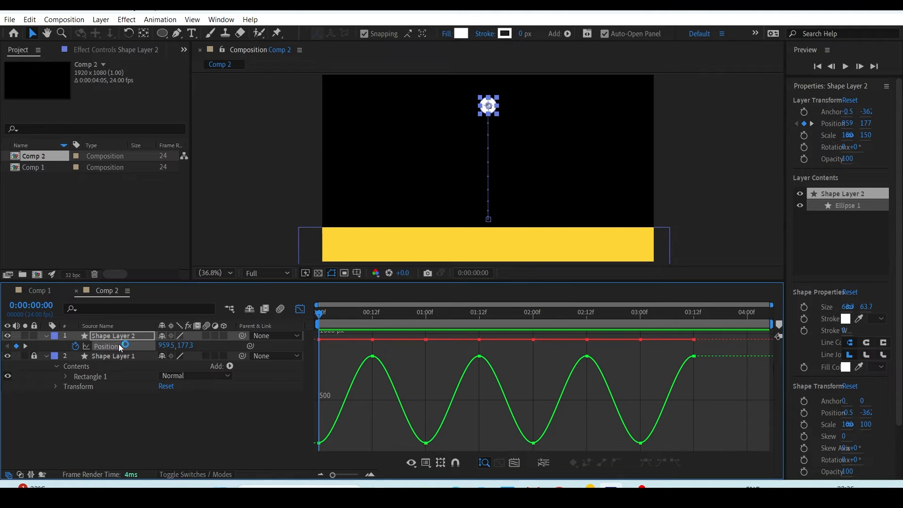
{"action": "left_click", "coordinate": [543, 465]}
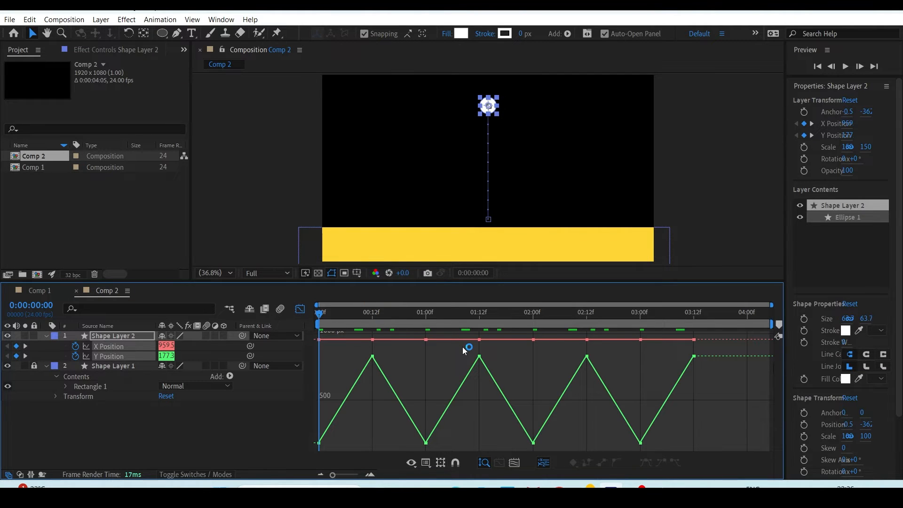
Step: Isolate the circle's Y Position graph and apply Easy Ease to all its keyframes
{"action": "left_click", "coordinate": [390, 399]}
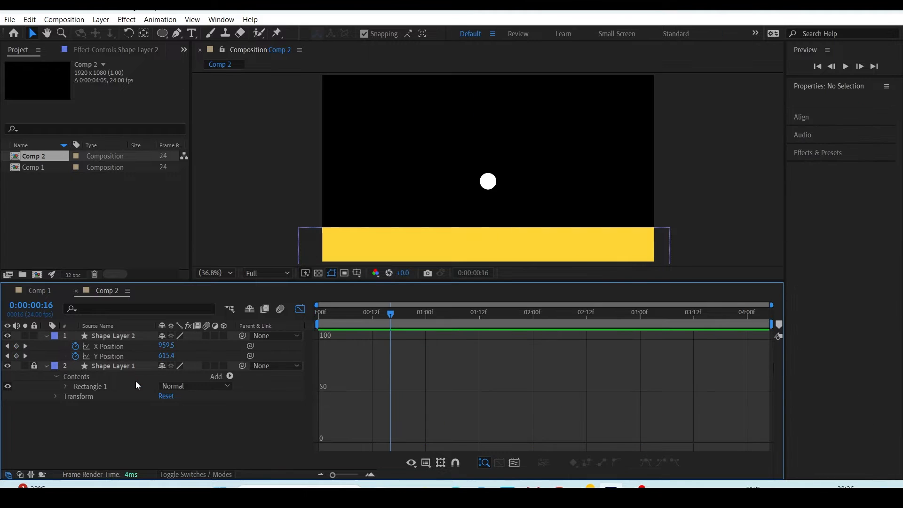
{"action": "left_click", "coordinate": [126, 356]}
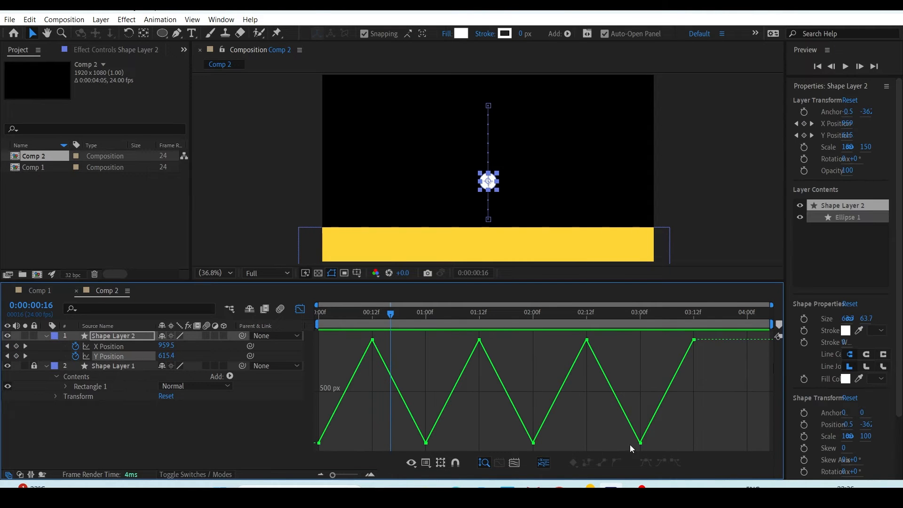
{"action": "left_click", "coordinate": [115, 359]}
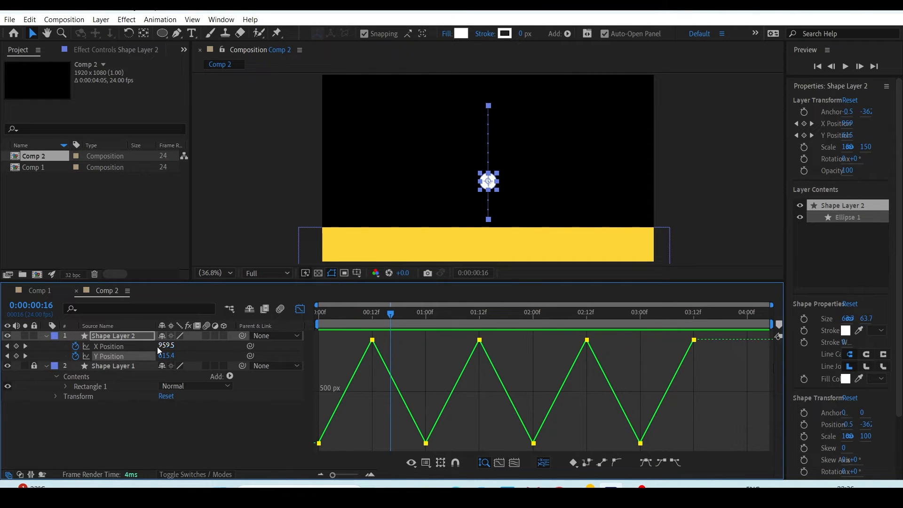
{"action": "left_click", "coordinate": [646, 462]}
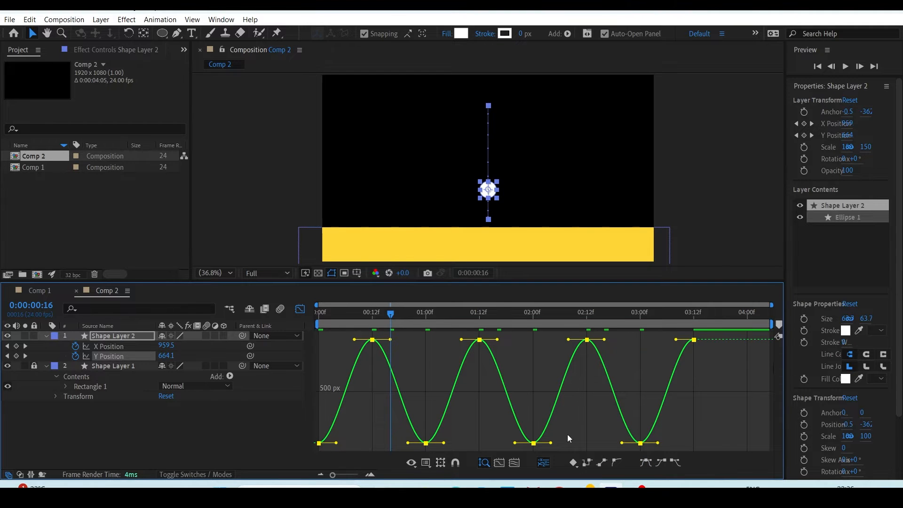
Step: Reduce the bounce height at 0:00:01:00 by reshaping its Y Position keyframe in the value graph
{"action": "left_click_drag", "start_coordinate": [332, 312], "coordinate": [426, 318]}
{"action": "key", "text": "space"}
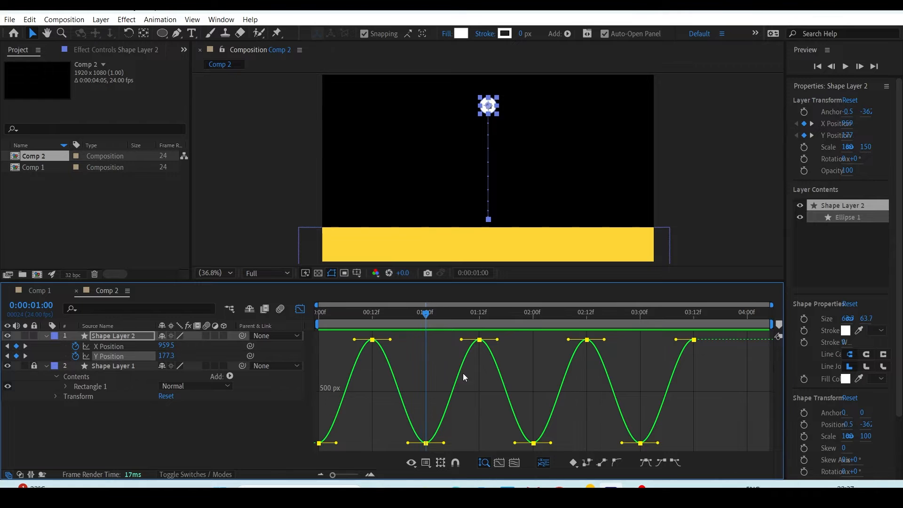
{"action": "left_click", "coordinate": [426, 442]}
{"action": "left_click_drag", "start_coordinate": [426, 443], "coordinate": [428, 423]}
{"action": "left_click_drag", "start_coordinate": [427, 425], "coordinate": [427, 425]}
Step: Reduce the bounce height at 0:00:02:00 to a Y Position of about 431 and make the 0:00:03:00 bounce even lower
{"action": "mouse_move", "coordinate": [538, 313]}
{"action": "left_mouse_down"}
{"action": "mouse_move", "coordinate": [541, 325]}
{"action": "mouse_move", "coordinate": [533, 315]}
{"action": "left_mouse_up"}
{"action": "left_click", "coordinate": [534, 443]}
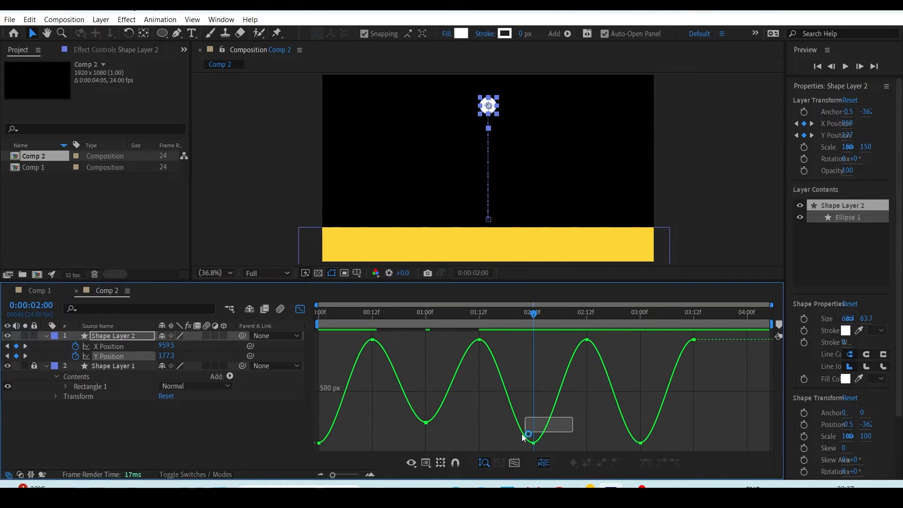
{"action": "left_click_drag", "start_coordinate": [536, 444], "coordinate": [537, 406]}
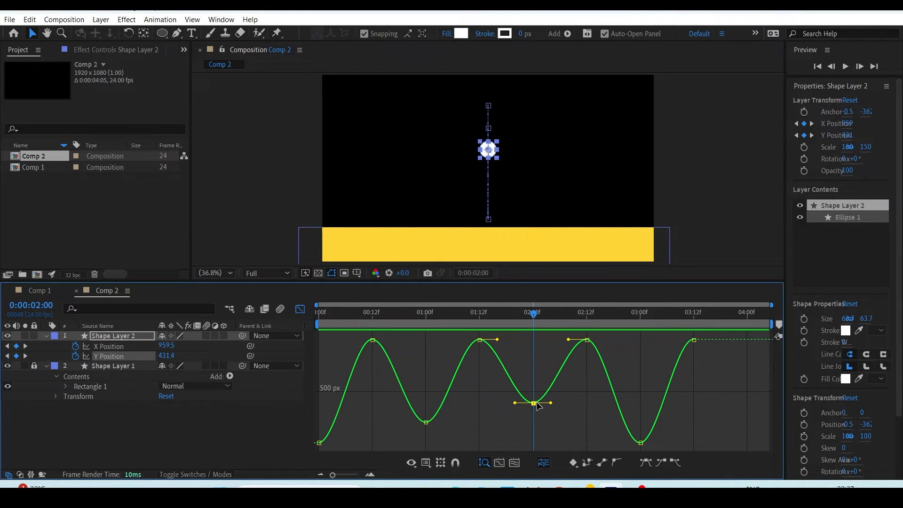
{"action": "left_click", "coordinate": [640, 315]}
{"action": "left_click_drag", "start_coordinate": [677, 433], "coordinate": [641, 374]}
Step: Preview the circle's progressively lower bounces from the start of the composition
{"action": "key", "text": "space"}
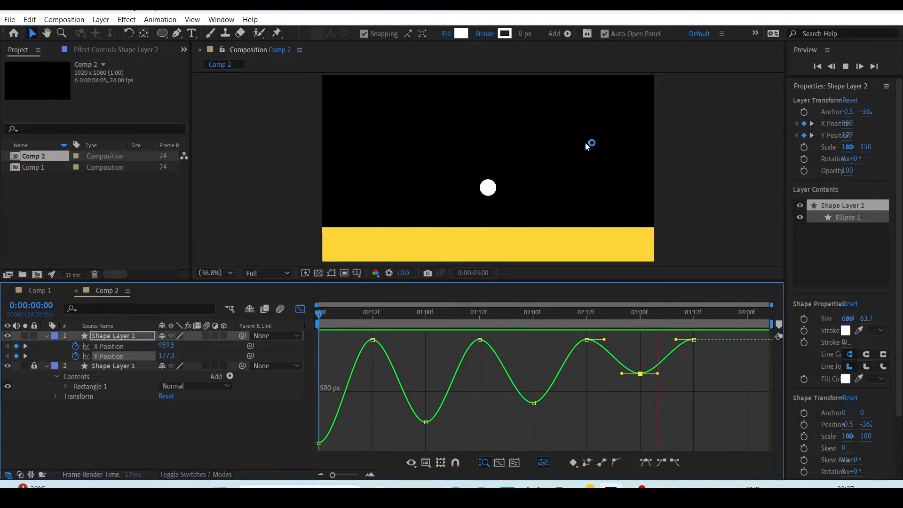
{"action": "key", "text": "space"}
{"action": "left_click_drag", "start_coordinate": [302, 86], "coordinate": [623, 144]}
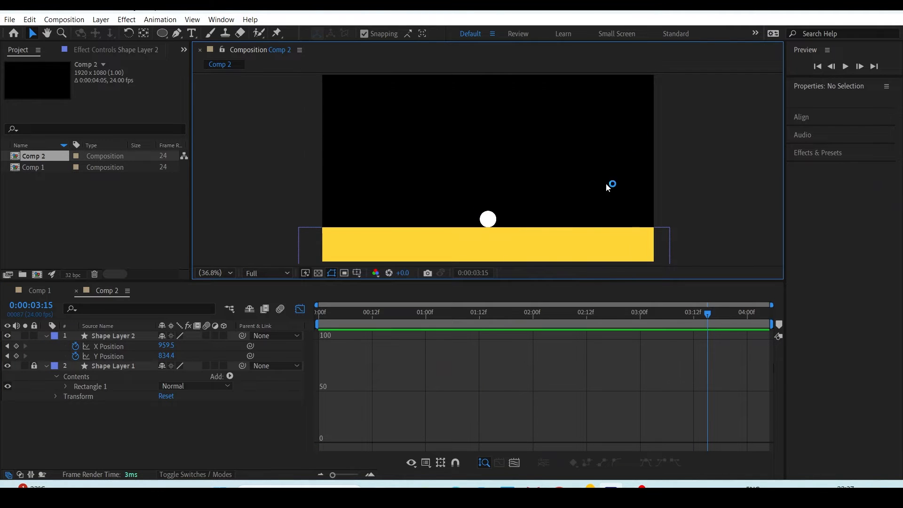
Step: Convert the Y Position keyframe at the first ground contact, 0:00:00:12, to linear
{"action": "left_click", "coordinate": [127, 356]}
{"action": "left_click_drag", "start_coordinate": [391, 321], "coordinate": [366, 323]}
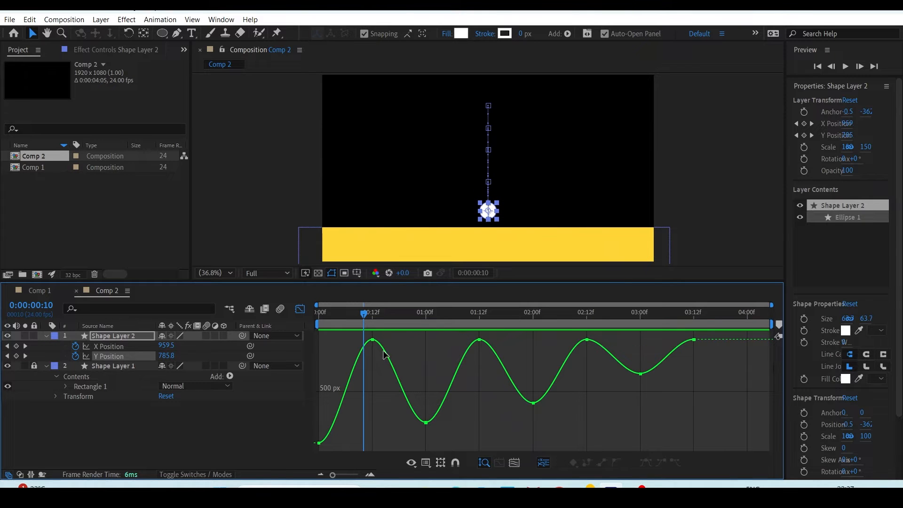
{"action": "left_click_drag", "start_coordinate": [364, 324], "coordinate": [372, 322]}
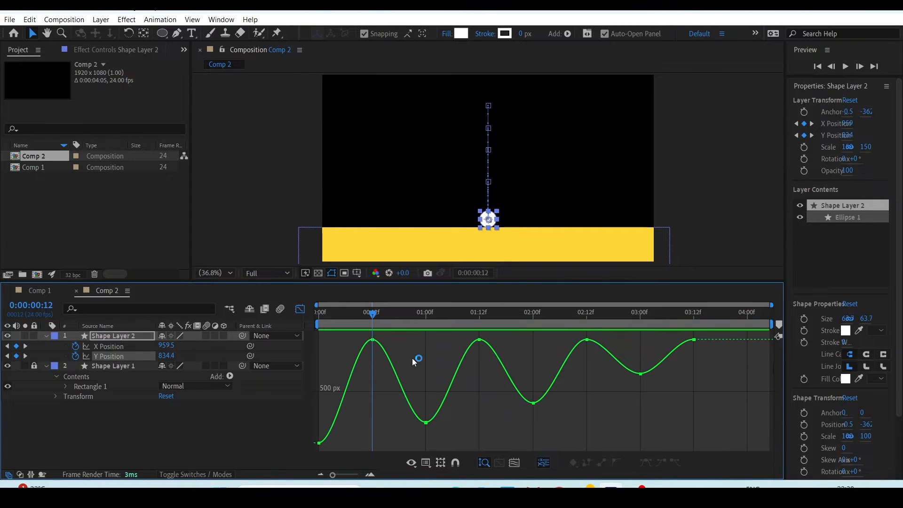
{"action": "left_click", "coordinate": [372, 339]}
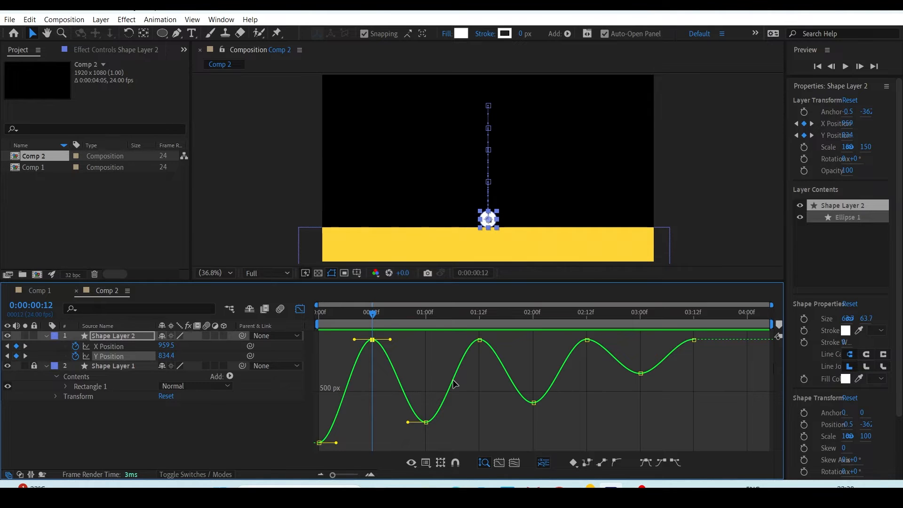
{"action": "left_click", "coordinate": [605, 464]}
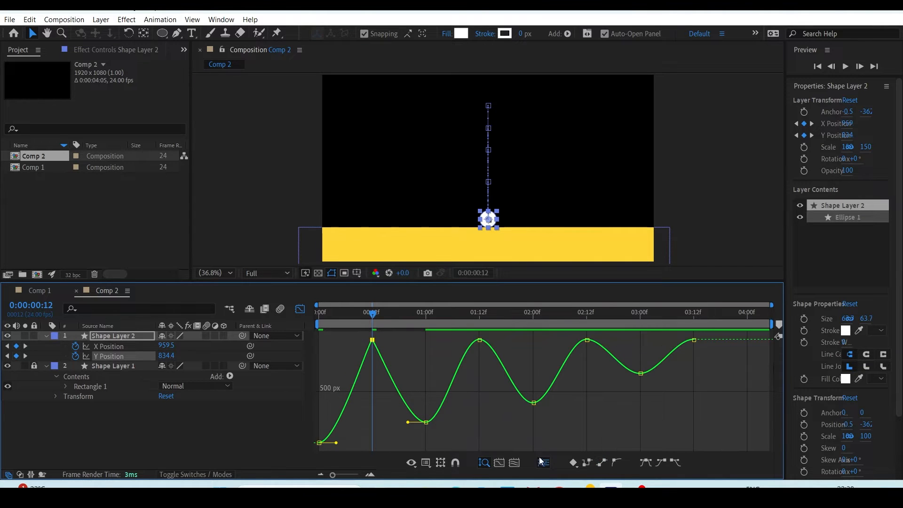
Step: Convert the remaining ground-contact Y Position keyframes at 0:00:01:12, 0:00:02:12 and 0:00:03:12 to linear
{"action": "left_click_drag", "start_coordinate": [480, 313], "coordinate": [475, 312]}
{"action": "left_click_drag", "start_coordinate": [475, 362], "coordinate": [467, 325]}
{"action": "left_click", "coordinate": [479, 339]}
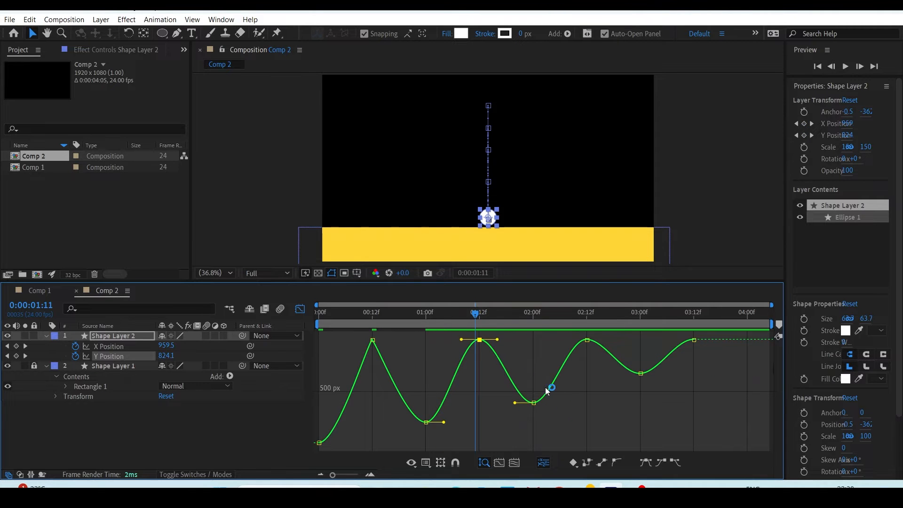
{"action": "left_click", "coordinate": [602, 463]}
{"action": "left_click_drag", "start_coordinate": [618, 381], "coordinate": [573, 333]}
{"action": "left_click", "coordinate": [605, 466]}
{"action": "left_click", "coordinate": [587, 313]}
{"action": "left_click_drag", "start_coordinate": [587, 319], "coordinate": [694, 315]}
{"action": "left_click_drag", "start_coordinate": [730, 368], "coordinate": [700, 339]}
{"action": "left_click", "coordinate": [616, 463]}
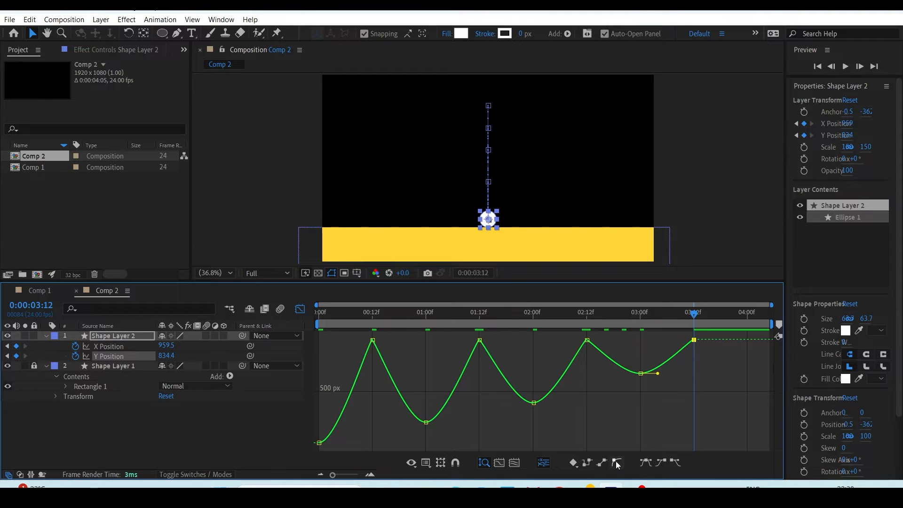
Step: Preview the sharper ground contacts and slightly lower the bounce peak at 0:00:01:00
{"action": "key", "text": "space"}
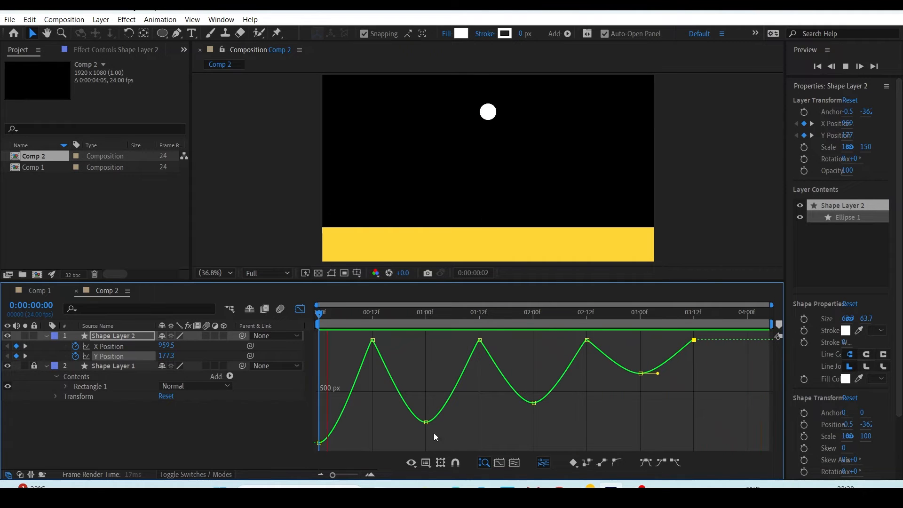
{"action": "key", "text": "space"}
{"action": "left_click", "coordinate": [425, 422]}
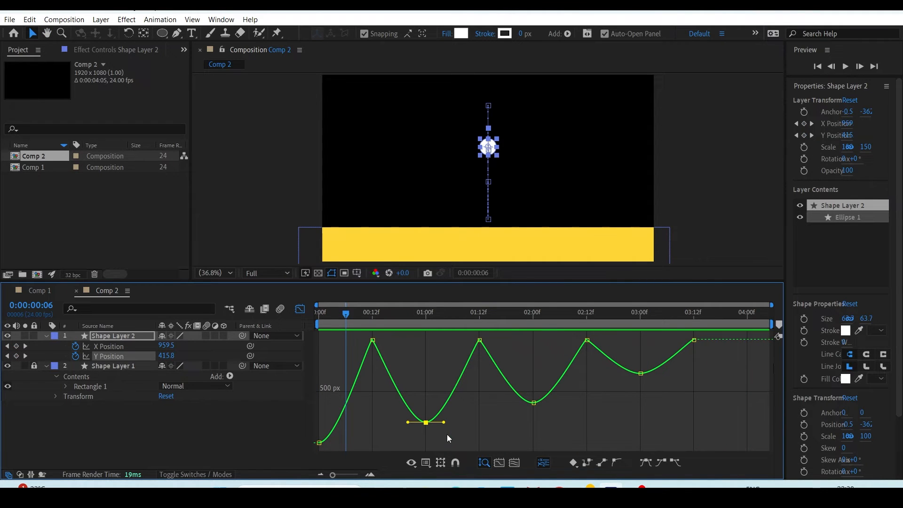
{"action": "key", "text": "ctrl+z"}
{"action": "key", "text": "ctrl+z"}
{"action": "left_click_drag", "start_coordinate": [426, 422], "coordinate": [425, 418]}
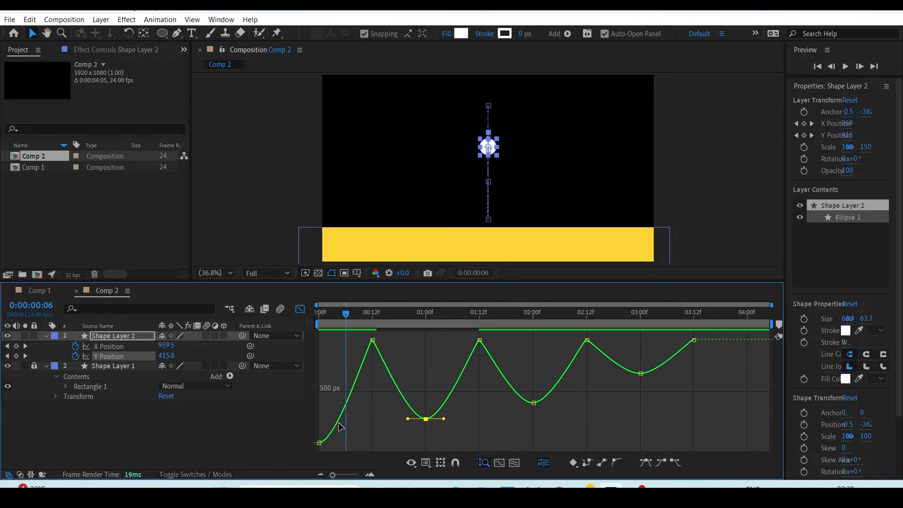
Step: Lengthen the horizontal Bezier handles of the Y Position keyframes at 0:00:00:00, 0:00:01:00, 0:00:02:00 and 0:00:03:00 to widen the peaks
{"action": "left_click_drag", "start_coordinate": [331, 421], "coordinate": [316, 458]}
{"action": "left_click_drag", "start_coordinate": [337, 443], "coordinate": [357, 442]}
{"action": "left_click_drag", "start_coordinate": [513, 431], "coordinate": [378, 405]}
{"action": "left_click_drag", "start_coordinate": [444, 419], "coordinate": [465, 420]}
{"action": "left_click_drag", "start_coordinate": [408, 418], "coordinate": [385, 419]}
{"action": "mouse_move", "coordinate": [471, 388]}
{"action": "left_mouse_down"}
{"action": "mouse_move", "coordinate": [574, 417]}
{"action": "mouse_move", "coordinate": [570, 404]}
{"action": "left_mouse_up"}
{"action": "left_click_drag", "start_coordinate": [515, 403], "coordinate": [498, 404]}
{"action": "mouse_move", "coordinate": [697, 396]}
{"action": "left_mouse_down"}
{"action": "mouse_move", "coordinate": [610, 363]}
{"action": "mouse_move", "coordinate": [667, 375]}
{"action": "mouse_move", "coordinate": [610, 373]}
{"action": "left_mouse_up"}
Step: Preview the circle's bounce with the widened peaks from the start and scrub past the final landing
{"action": "left_click_drag", "start_coordinate": [346, 313], "coordinate": [292, 316]}
{"action": "key", "text": "space"}
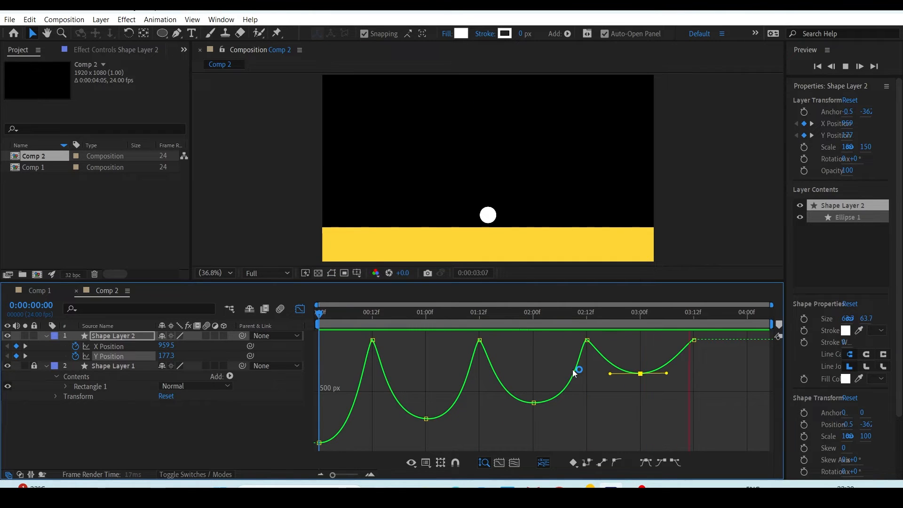
{"action": "key", "text": "space"}
{"action": "left_click_drag", "start_coordinate": [638, 313], "coordinate": [725, 312]}
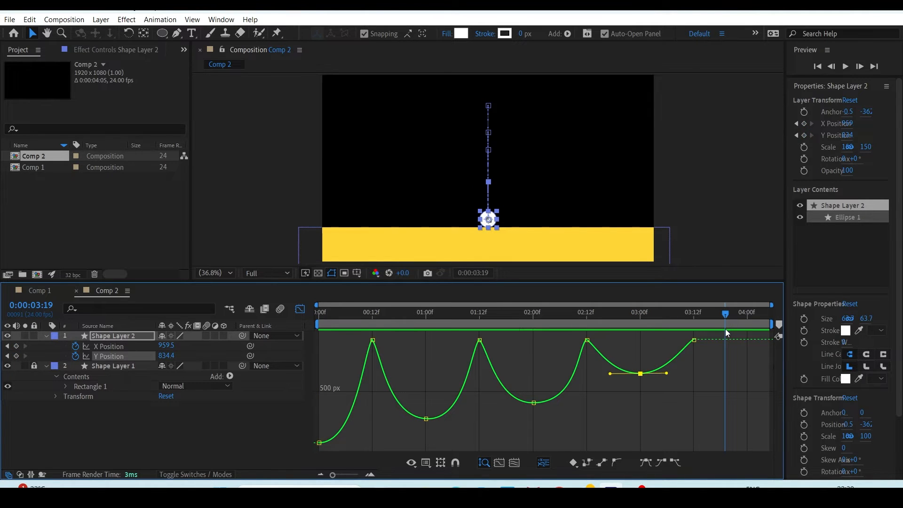
Step: Reveal the circle's Scale property alongside its position properties and scrub from the first landing into the next bounces
{"action": "key", "text": "Home"}
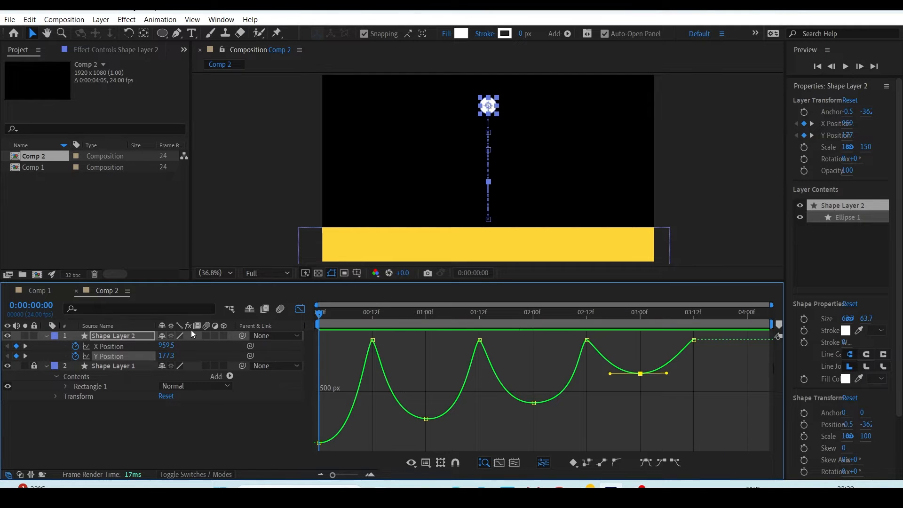
{"action": "key", "text": "shift+s"}
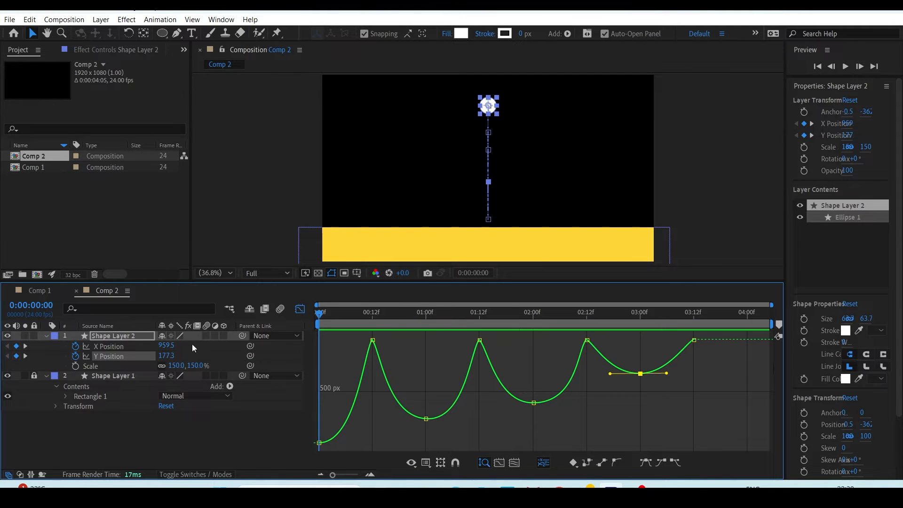
{"action": "left_click", "coordinate": [374, 314]}
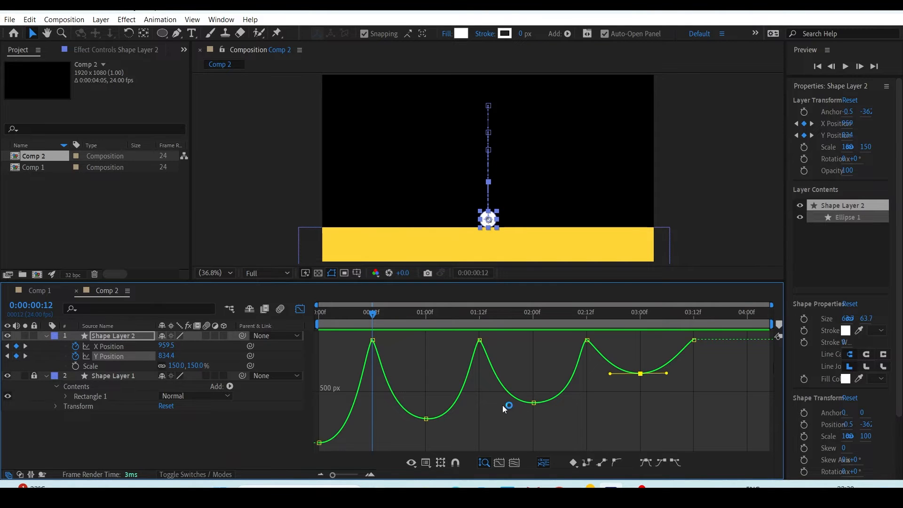
{"action": "left_click_drag", "start_coordinate": [373, 313], "coordinate": [508, 322]}
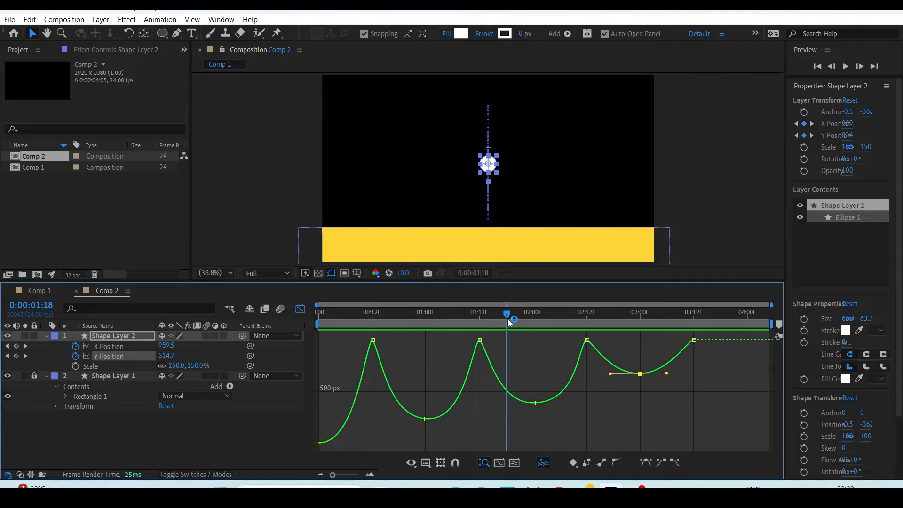
Step: Create a new composition from the DAY 5 speed vs value graph image and enlarge the preview area
{"action": "left_click_drag", "start_coordinate": [746, 415], "coordinate": [376, 358]}
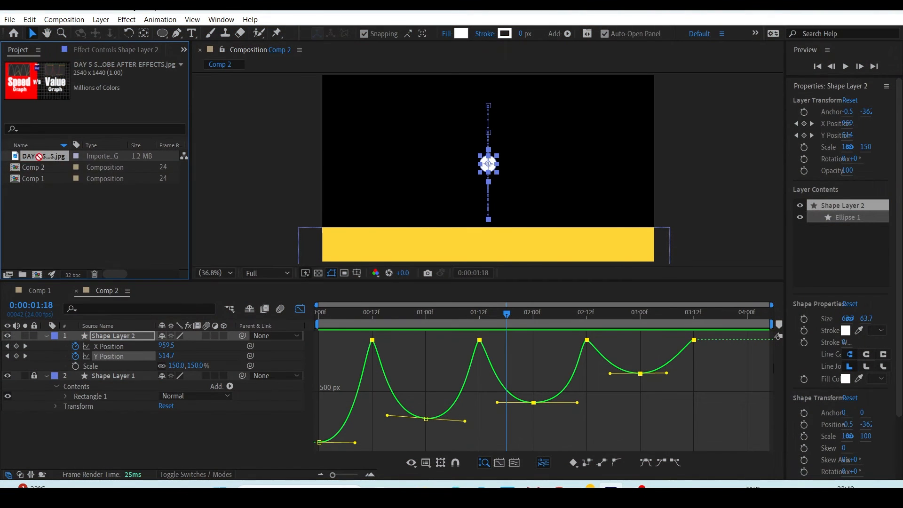
{"action": "left_click_drag", "start_coordinate": [39, 156], "coordinate": [41, 276]}
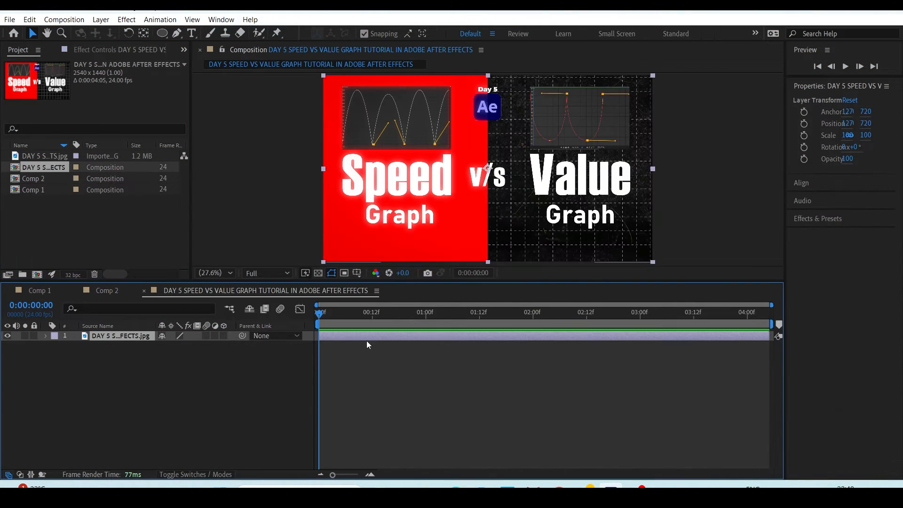
{"action": "left_click_drag", "start_coordinate": [442, 282], "coordinate": [441, 338]}
Step: Reveal the image's Position, keyframe it at 0:00:00:00 and move that keyframe to about 0:00:00:17
{"action": "key", "text": "p"}
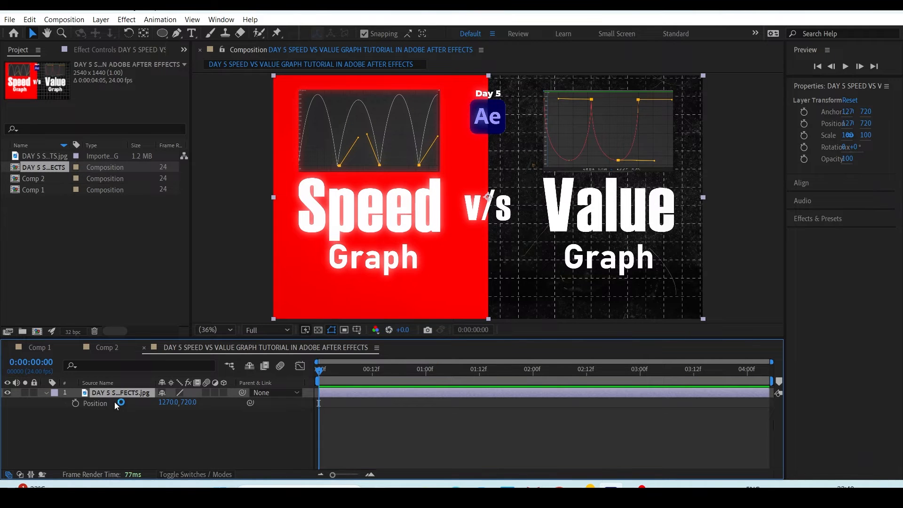
{"action": "left_click", "coordinate": [100, 405]}
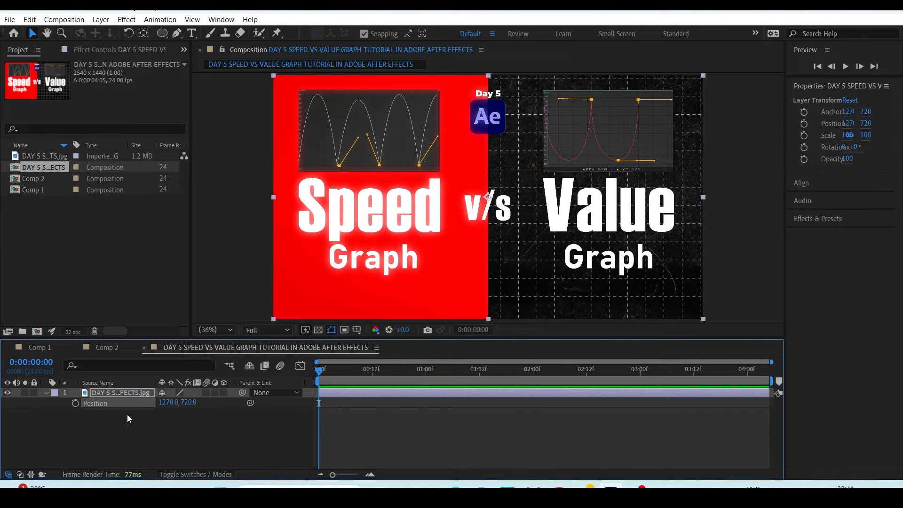
{"action": "left_click", "coordinate": [76, 403]}
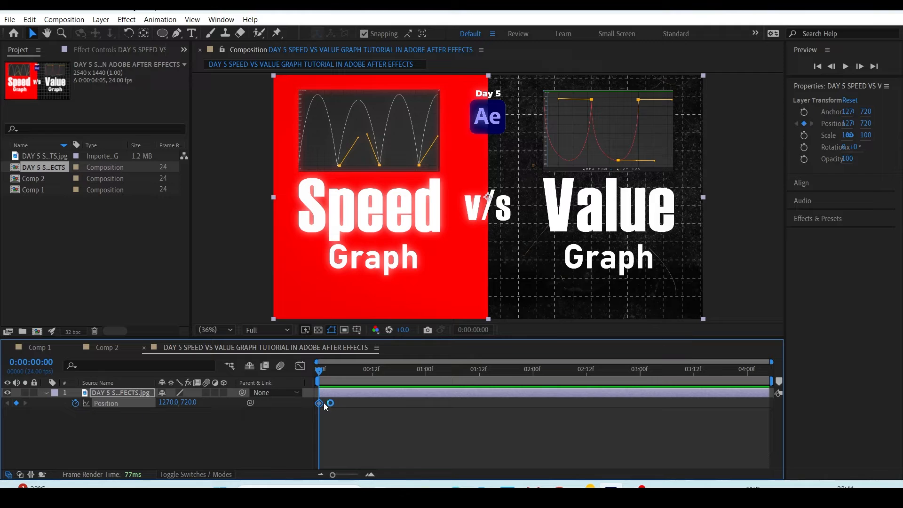
{"action": "left_click_drag", "start_coordinate": [320, 406], "coordinate": [394, 404]}
Step: Place the image below the frame at 0:00:00:00 with Position 1270, 2376 and preview its slide into view
{"action": "scroll", "coordinate": [459, 219], "scroll_direction": "down", "scroll_amount": 1}
{"action": "left_click", "coordinate": [341, 444]}
{"action": "left_click", "coordinate": [137, 404]}
{"action": "scroll", "coordinate": [561, 183], "scroll_direction": "down", "scroll_amount": 2}
{"action": "key", "text": "space"}
{"action": "left_click_drag", "start_coordinate": [515, 214], "coordinate": [510, 310]}
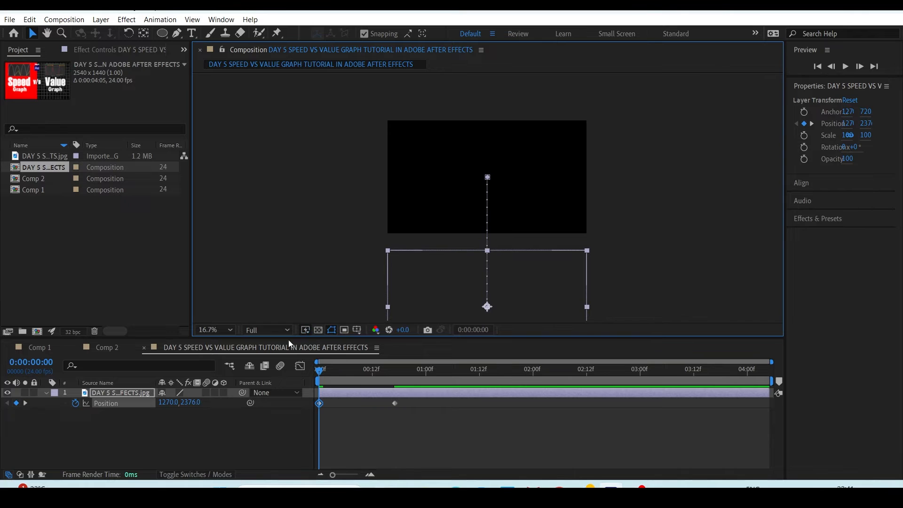
{"action": "left_click", "coordinate": [200, 330]}
{"action": "key", "text": "space"}
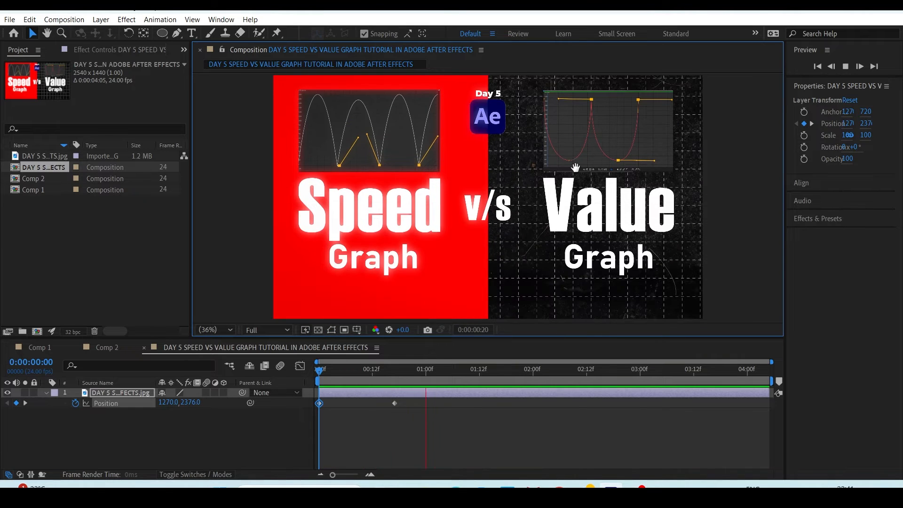
{"action": "key", "text": "space"}
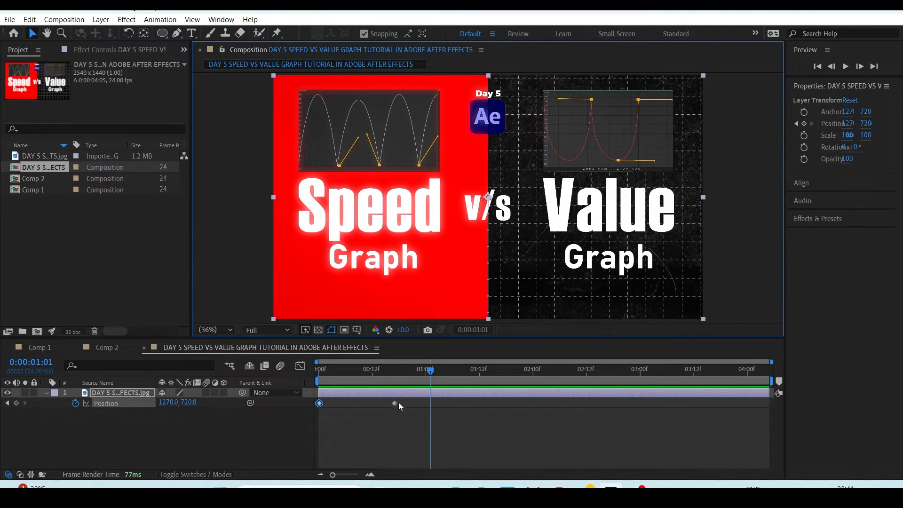
Step: Apply Easy Ease to both Position keyframes of the image
{"action": "left_click_drag", "start_coordinate": [411, 417], "coordinate": [274, 407]}
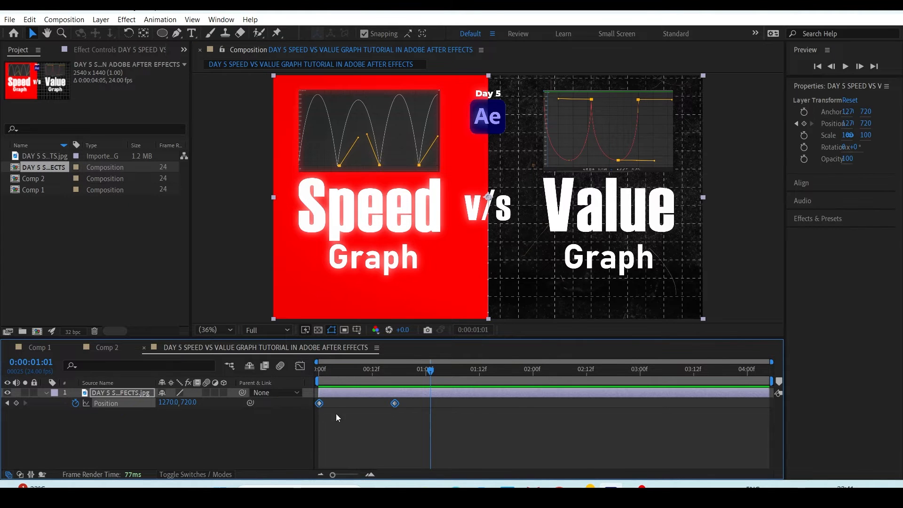
{"action": "right_click", "coordinate": [136, 403]}
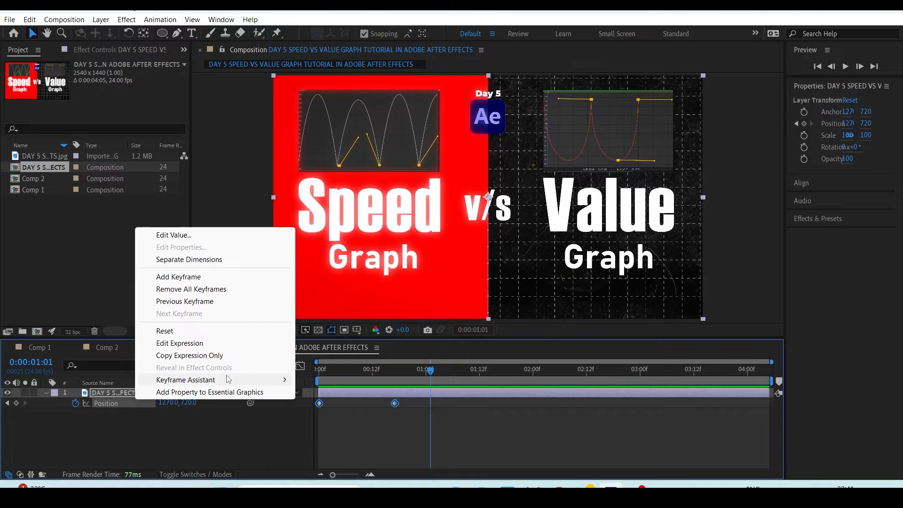
{"action": "mouse_move", "coordinate": [225, 381]}
{"action": "left_click", "coordinate": [329, 416]}
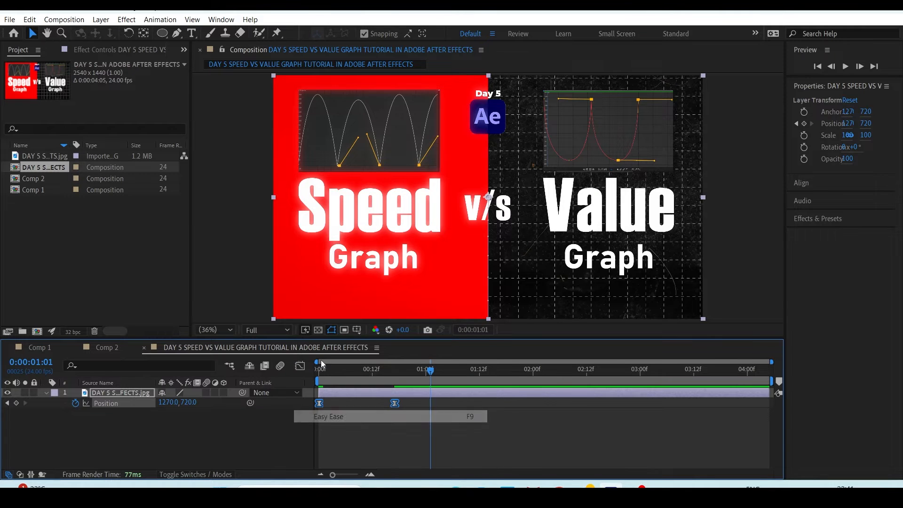
Step: Display the image's Position value graph in an enlarged Graph Editor and preview the eased slide from the start
{"action": "left_click", "coordinate": [300, 366]}
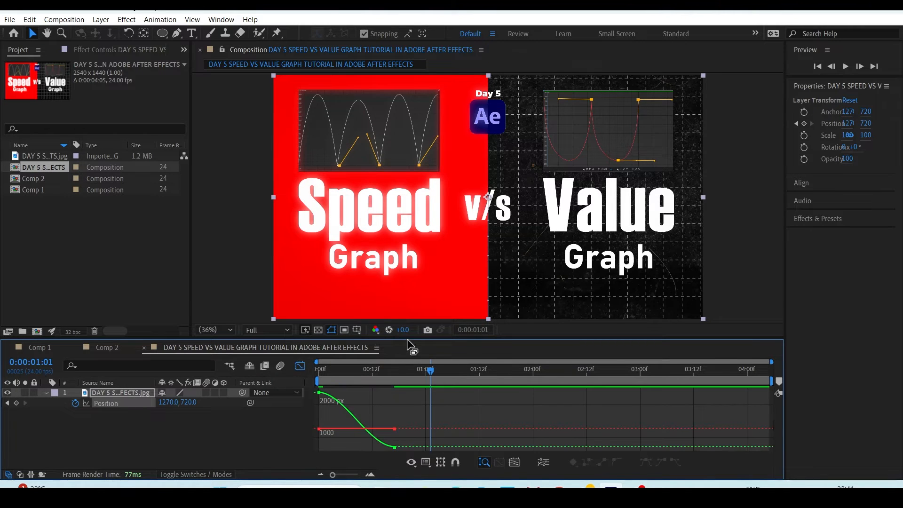
{"action": "left_click_drag", "start_coordinate": [413, 340], "coordinate": [413, 305]}
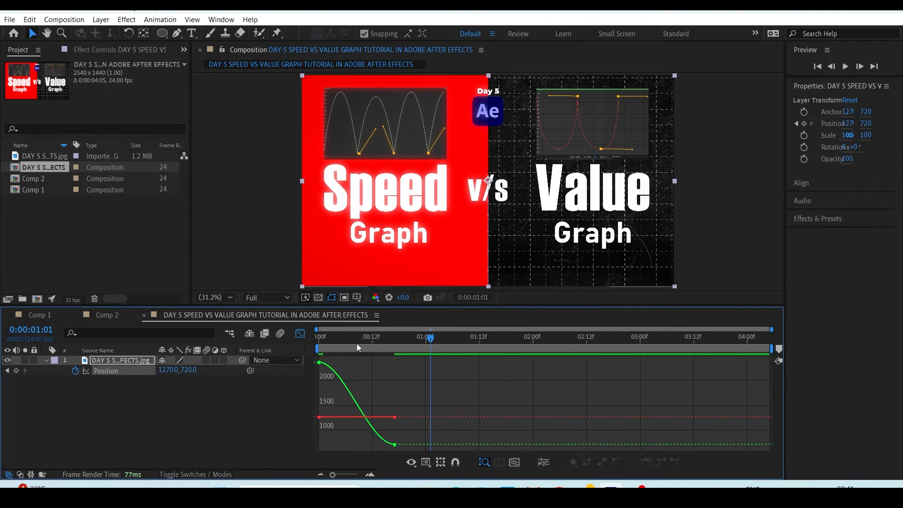
{"action": "left_click_drag", "start_coordinate": [357, 343], "coordinate": [318, 343]}
{"action": "key", "text": "space"}
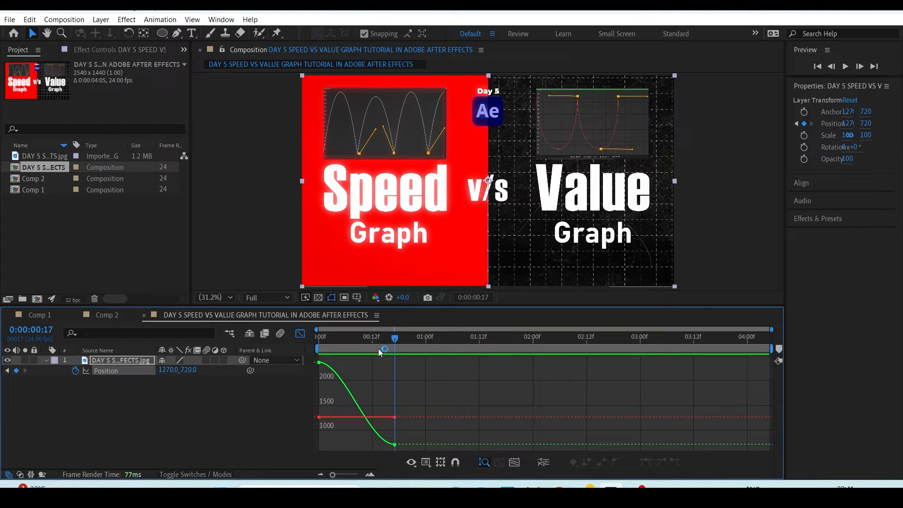
Step: Switch to the speed graph and lengthen the last Position keyframe's influence handle so the speed peaks near the start, previewing the slide
{"action": "right_click", "coordinate": [424, 363]}
{"action": "left_click", "coordinate": [460, 265]}
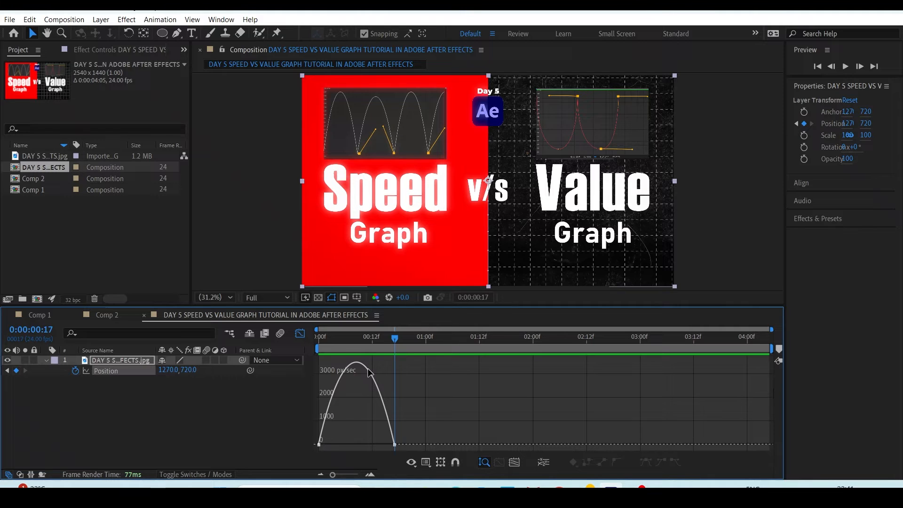
{"action": "left_click_drag", "start_coordinate": [357, 422], "coordinate": [324, 465]}
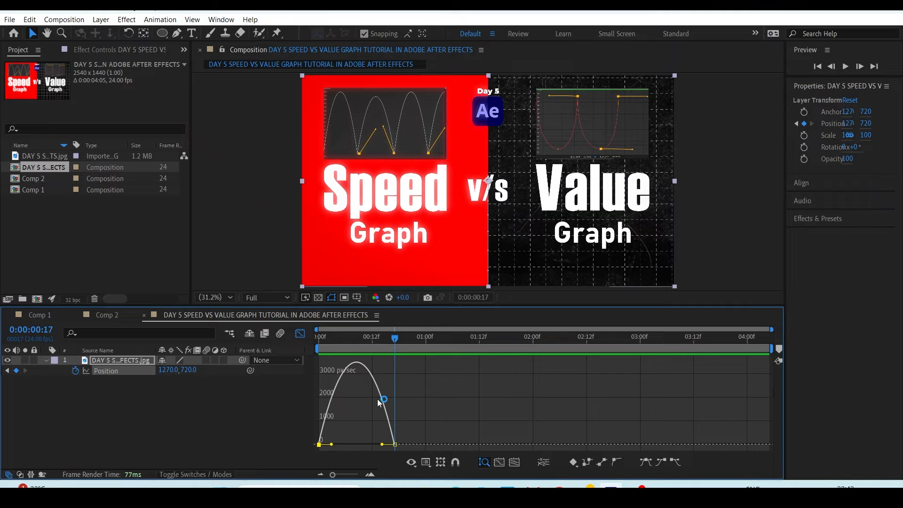
{"action": "left_click_drag", "start_coordinate": [382, 445], "coordinate": [327, 444]}
{"action": "key", "text": "space"}
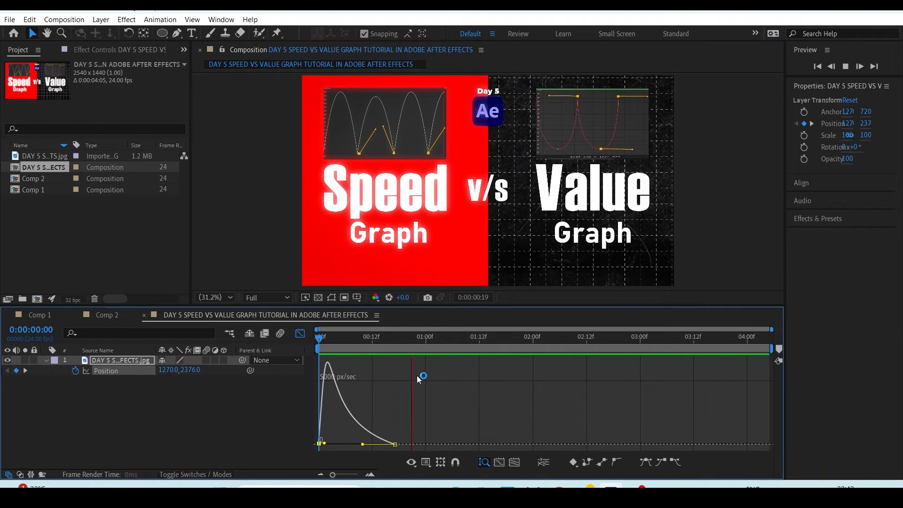
{"action": "key", "text": "space"}
{"action": "left_click", "coordinate": [300, 333]}
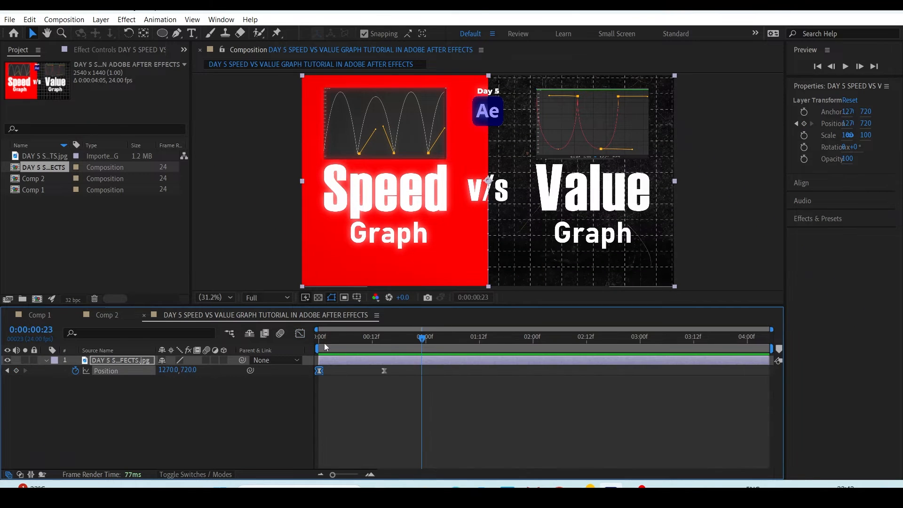
Step: Keyframe the image's Rotation from 10° at 0:00:00:00 to 0° near the second Position keyframe
{"action": "left_click_drag", "start_coordinate": [338, 346], "coordinate": [314, 353]}
{"action": "key", "text": "r"}
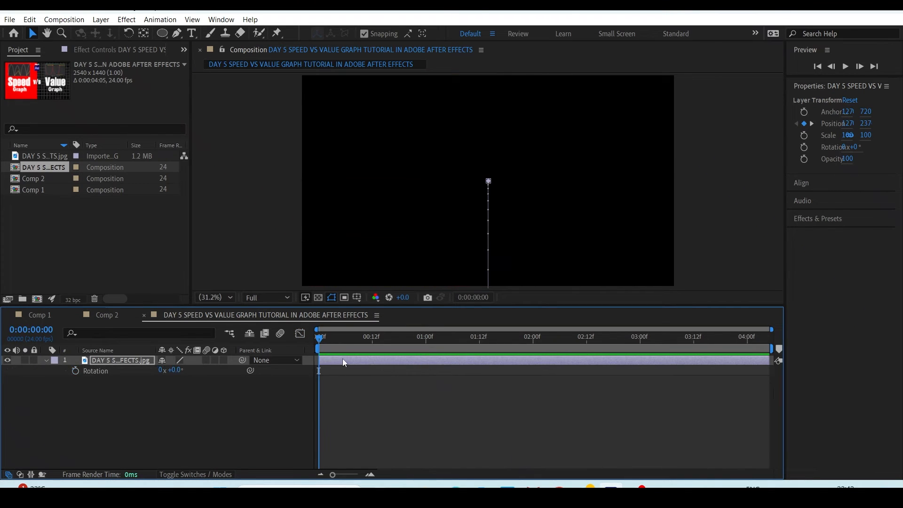
{"action": "key", "text": "shift+p"}
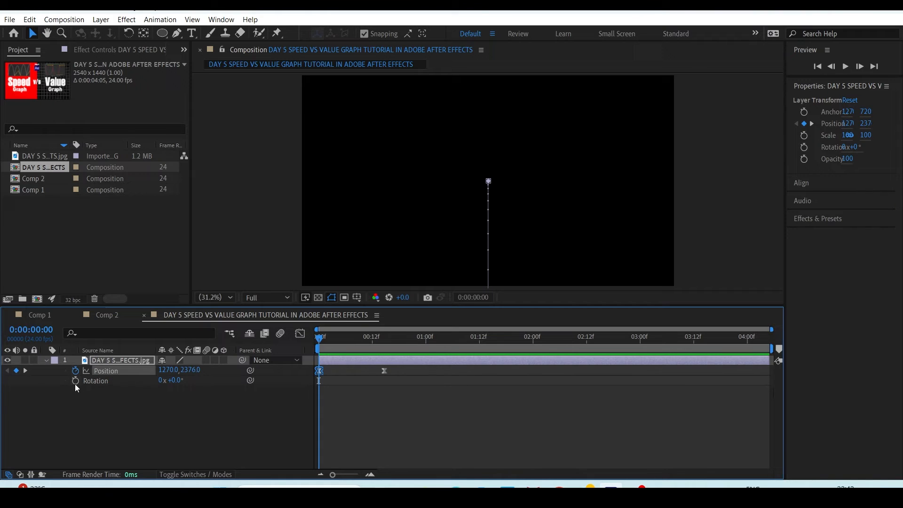
{"action": "left_click", "coordinate": [75, 381]}
{"action": "left_click_drag", "start_coordinate": [384, 386], "coordinate": [388, 385]}
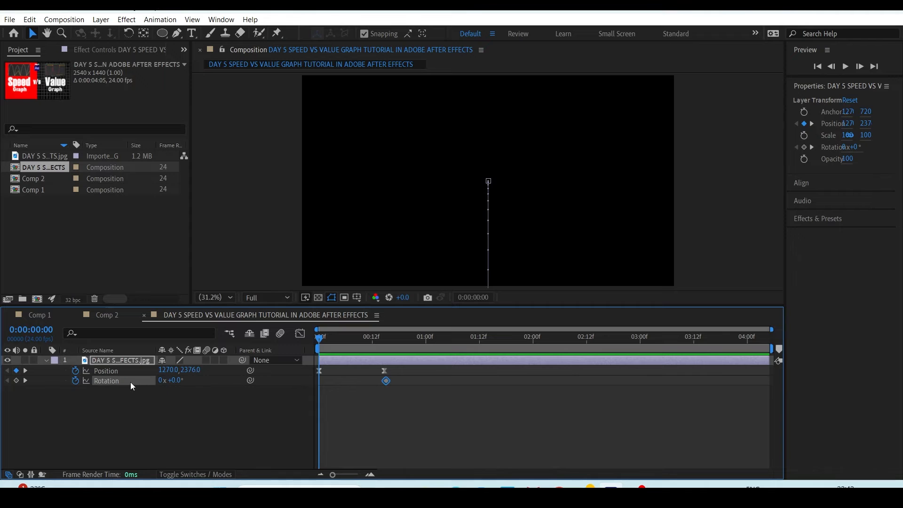
{"action": "left_click", "coordinate": [178, 381]}
{"action": "type", "text": "10"}
{"action": "key", "text": "Return"}
Step: Apply Easy Ease to both Rotation keyframes and preview the image sliding in while it rotates
{"action": "left_click_drag", "start_coordinate": [402, 393], "coordinate": [297, 379]}
{"action": "right_click", "coordinate": [132, 382]}
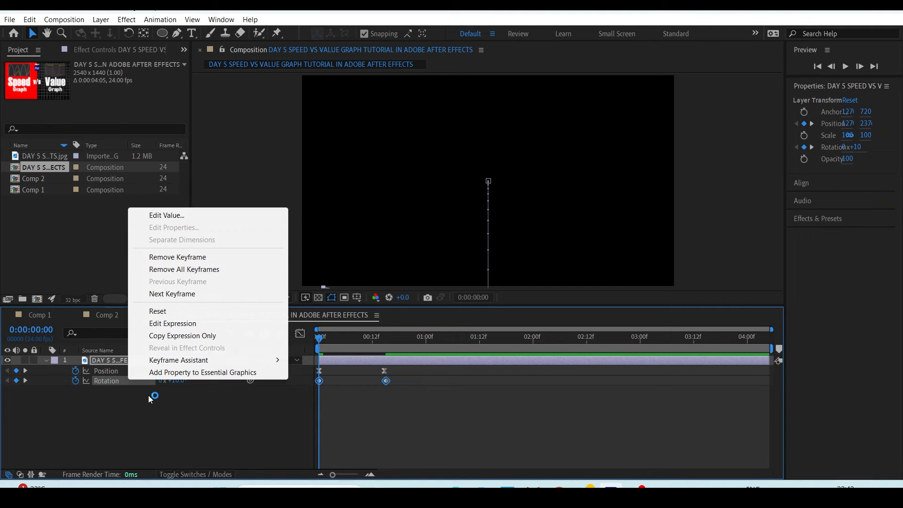
{"action": "mouse_move", "coordinate": [233, 362]}
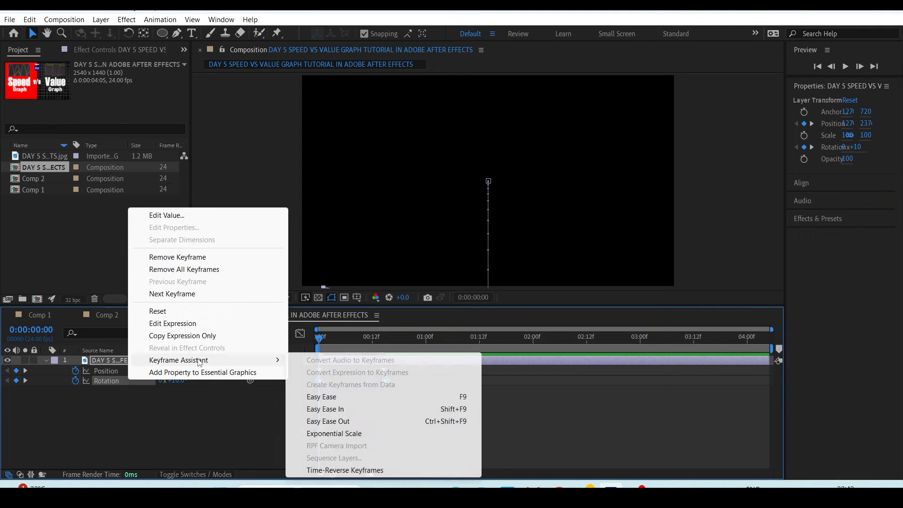
{"action": "left_click", "coordinate": [320, 397]}
{"action": "key", "text": "space"}
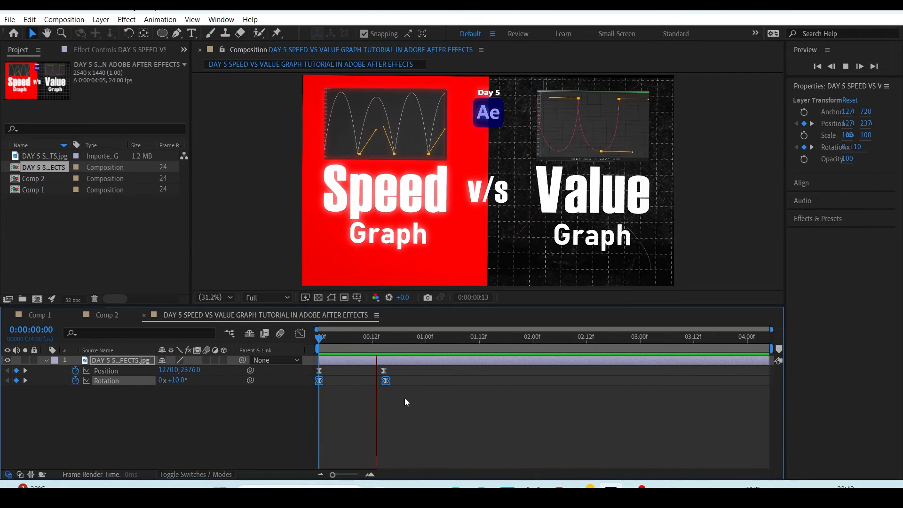
{"action": "key", "text": "space"}
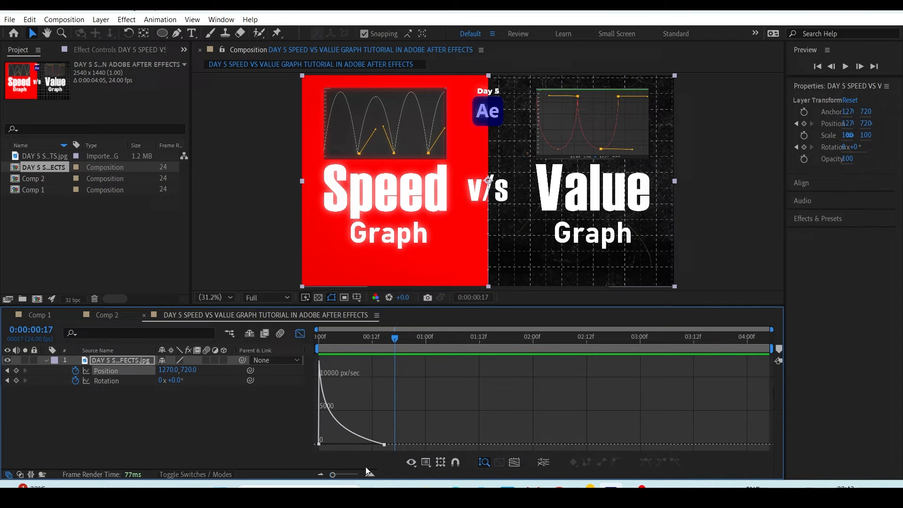
Step: Separate the image's Position into X and Y dimensions and apply Easy Ease to the Y Position keyframes
{"action": "mouse_move", "coordinate": [384, 444]}
{"action": "left_mouse_down"}
{"action": "mouse_move", "coordinate": [384, 461]}
{"action": "mouse_move", "coordinate": [394, 441]}
{"action": "left_mouse_up"}
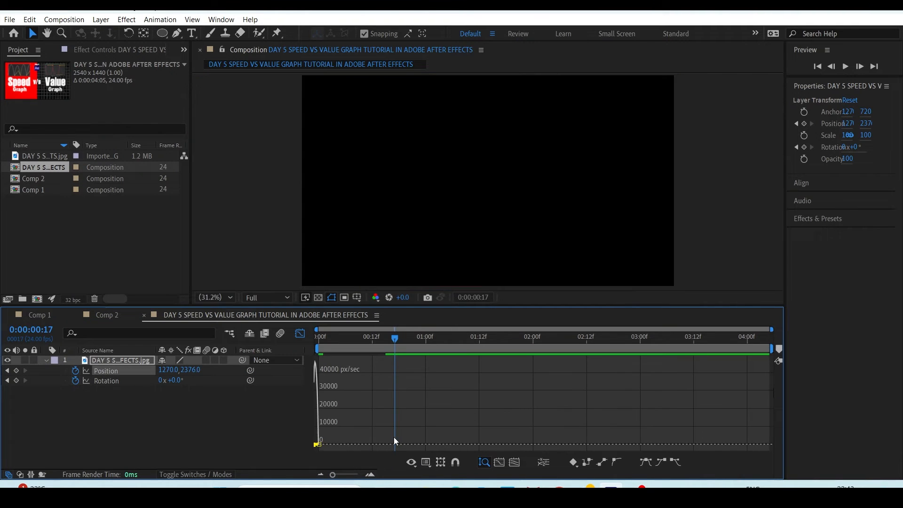
{"action": "key", "text": "ctrl+z"}
{"action": "right_click", "coordinate": [143, 372]}
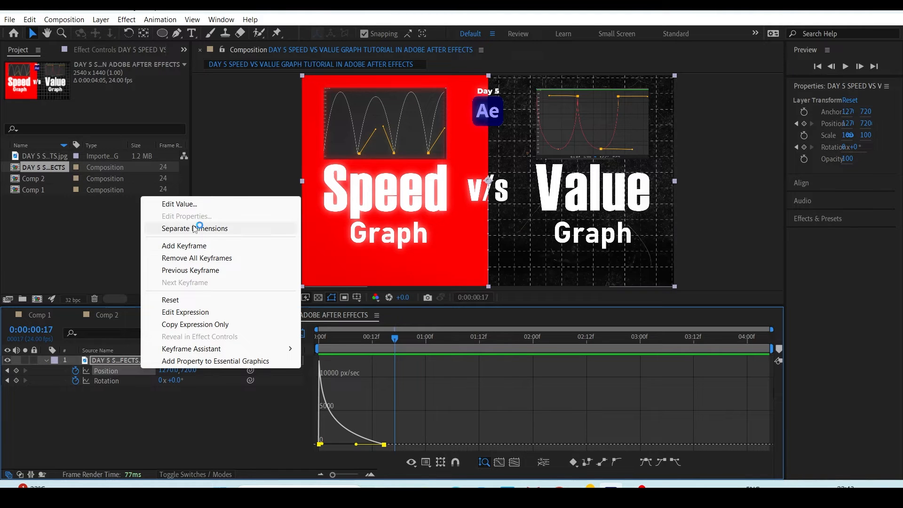
{"action": "left_click", "coordinate": [195, 228]}
{"action": "right_click", "coordinate": [126, 381]}
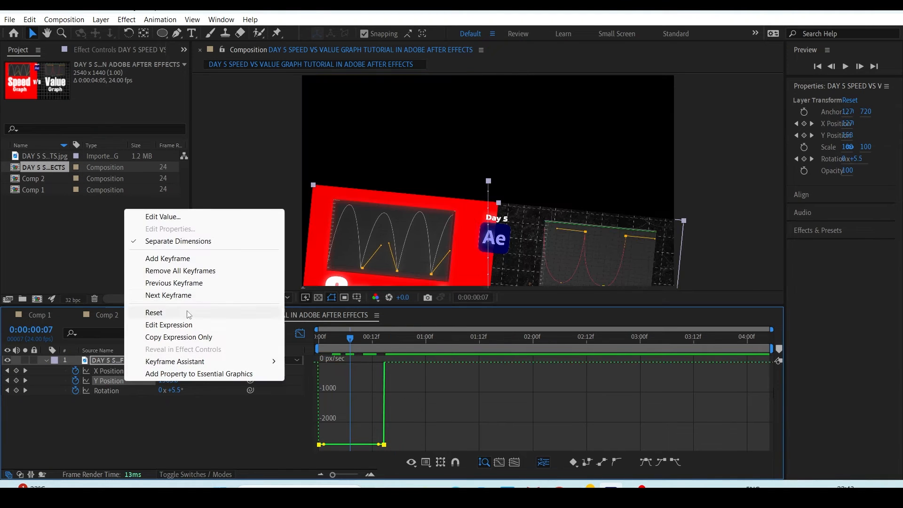
{"action": "mouse_move", "coordinate": [204, 362]}
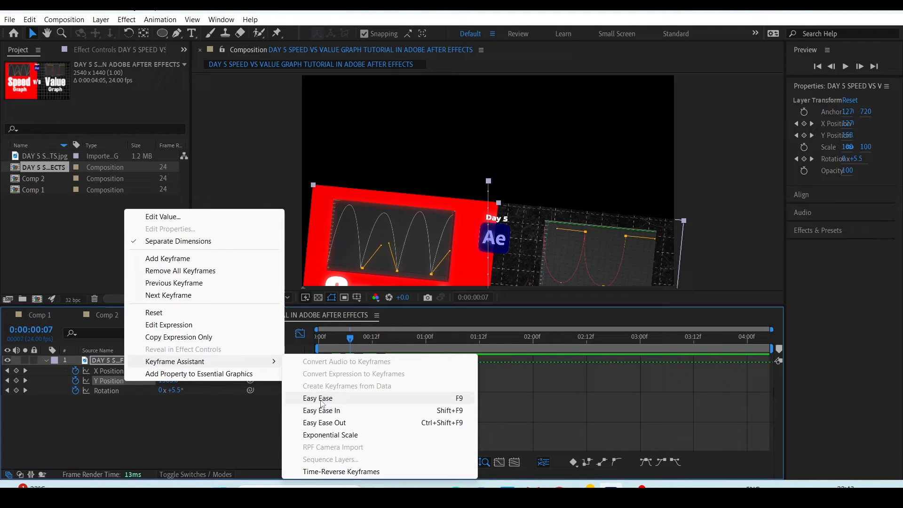
{"action": "left_click", "coordinate": [323, 402]}
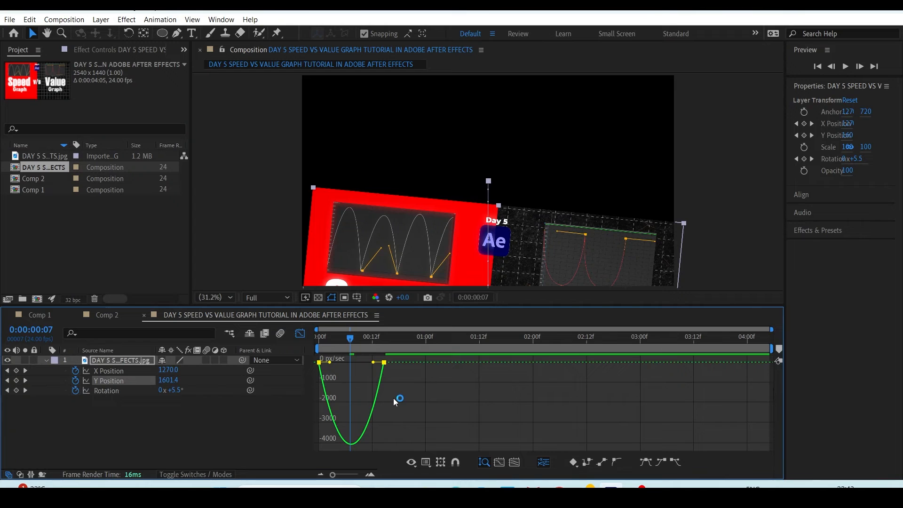
Step: Lengthen the last Y Position keyframe's influence and shorten the first one's so the speed peaks at the start, then preview the motion
{"action": "left_click_drag", "start_coordinate": [350, 338], "coordinate": [298, 346]}
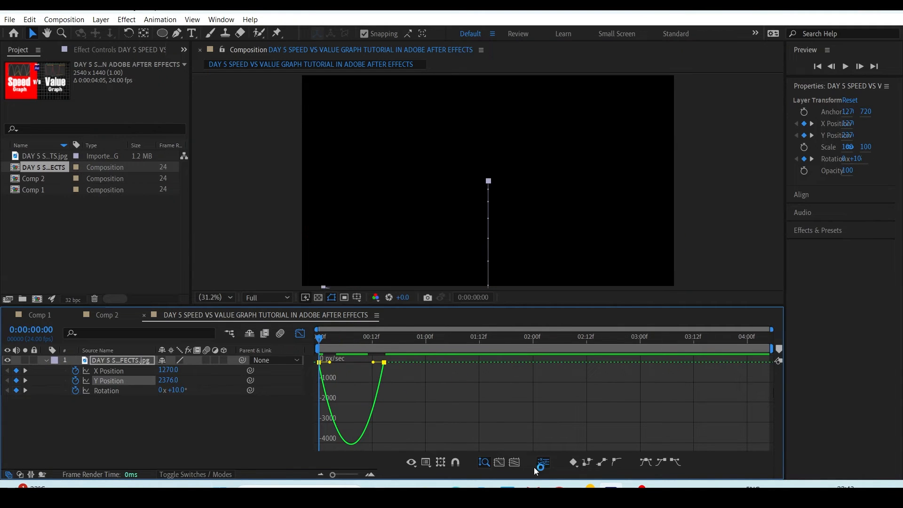
{"action": "left_click", "coordinate": [514, 462]}
{"action": "key", "text": "minus"}
{"action": "left_click_drag", "start_coordinate": [568, 363], "coordinate": [498, 365]}
{"action": "left_click_drag", "start_coordinate": [368, 363], "coordinate": [320, 363]}
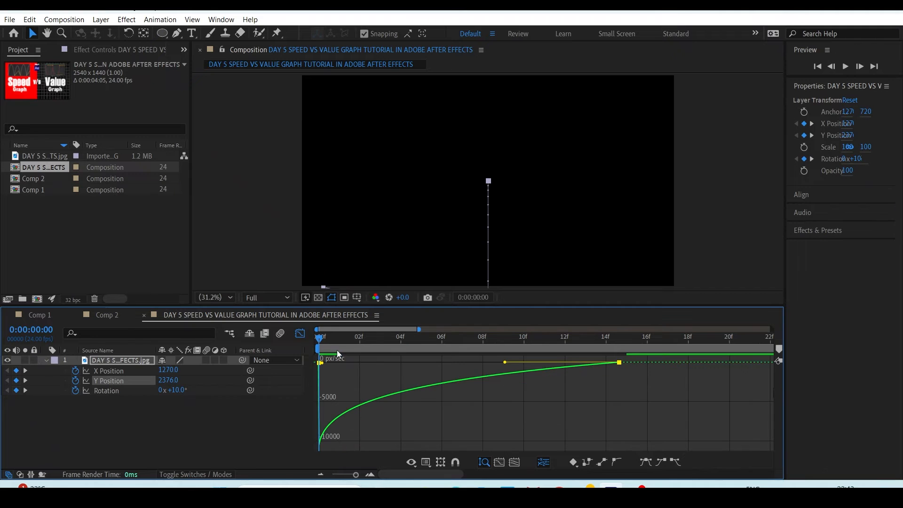
{"action": "key", "text": "space"}
{"action": "key", "text": "space"}
{"action": "left_click_drag", "start_coordinate": [544, 341], "coordinate": [285, 341]}
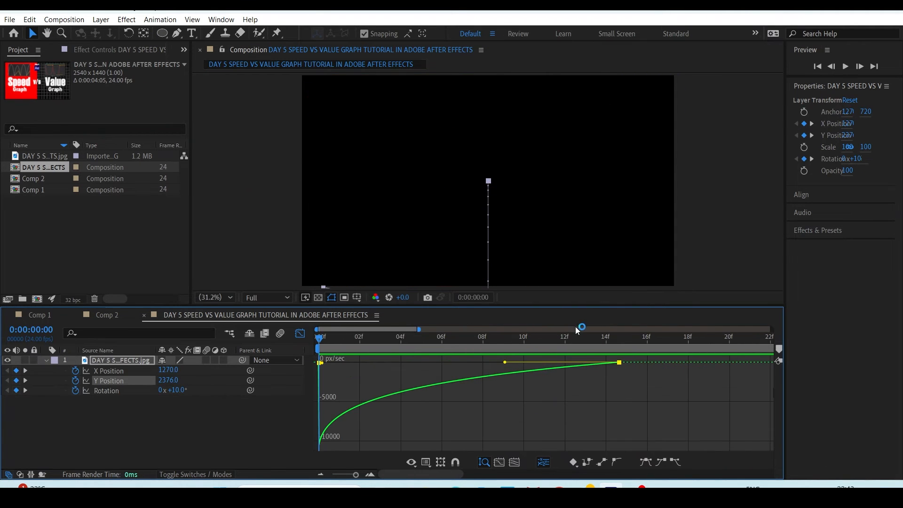
Step: Try moving the last Y Position keyframe earlier to about frame 8 and undo the move
{"action": "left_click_drag", "start_coordinate": [619, 362], "coordinate": [493, 362]}
{"action": "key", "text": "space"}
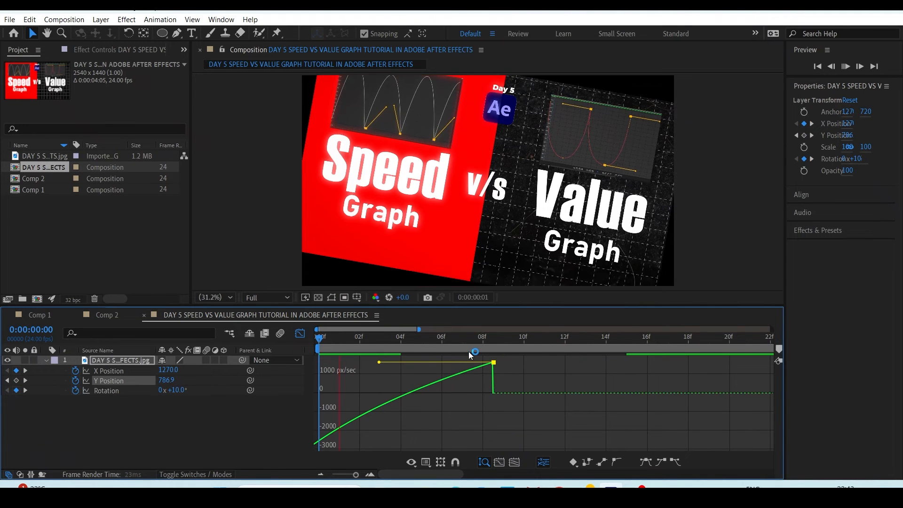
{"action": "key", "text": "ctrl+z"}
Step: Nudge the last Y Position keyframe slightly in the speed graph and preview the image's entrance
{"action": "left_click_drag", "start_coordinate": [619, 362], "coordinate": [619, 355]}
{"action": "key", "text": "space"}
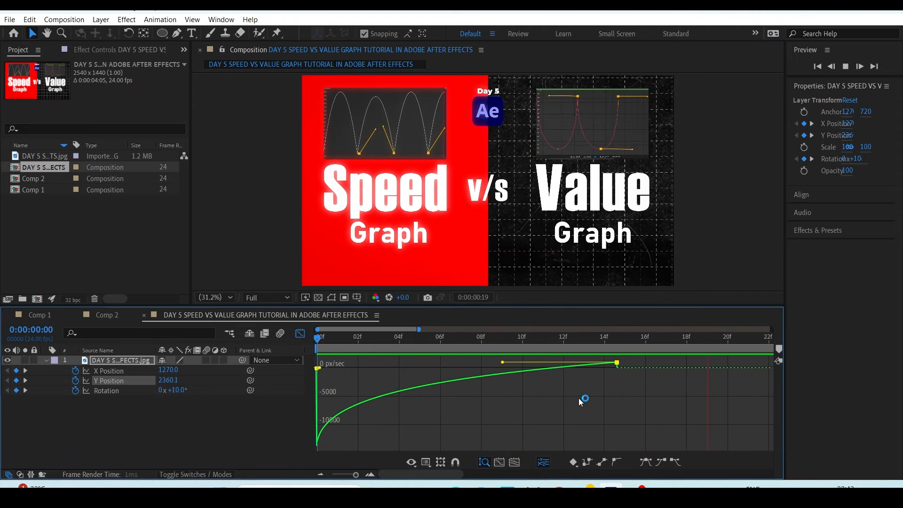
Step: Replay the image's entrance from the first frame with a wider stretch of the timeline in view
{"action": "key", "text": "space"}
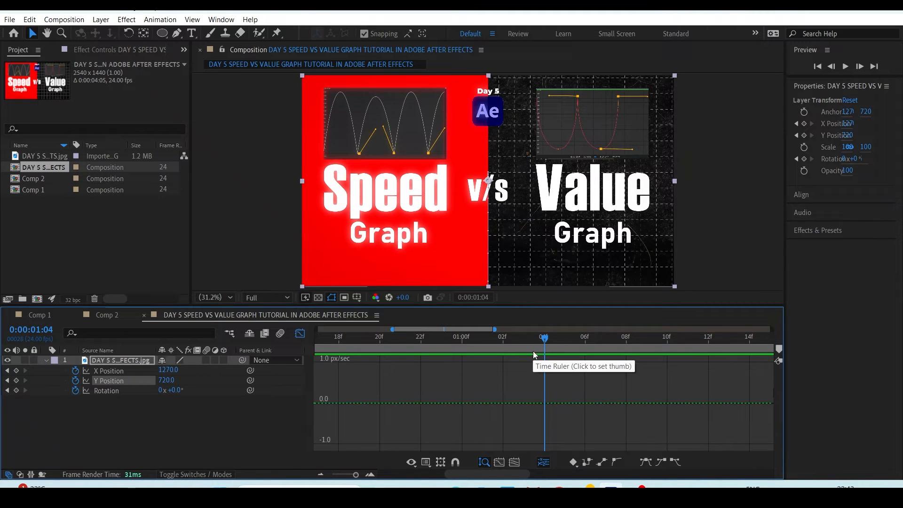
{"action": "key", "text": "space"}
{"action": "key", "text": "space"}
{"action": "key", "text": "minus"}
{"action": "key", "text": "minus"}
{"action": "left_click_drag", "start_coordinate": [362, 342], "coordinate": [324, 341]}
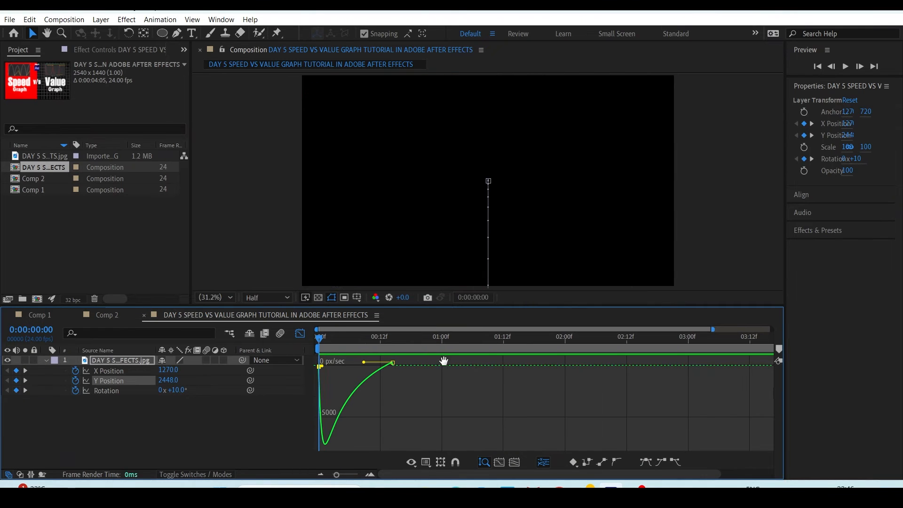
{"action": "key", "text": "space"}
{"action": "key", "text": "space"}
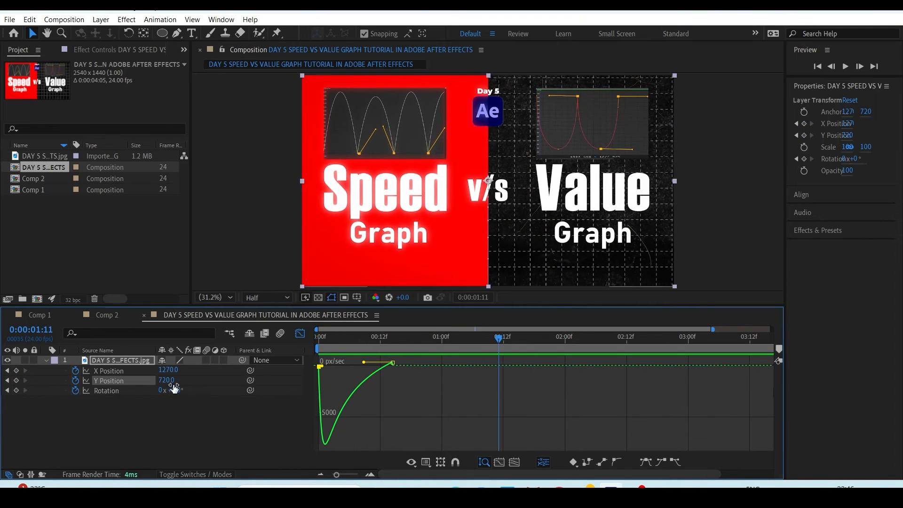
Step: Turn on motion blur for the image layer and the composition, and check the blurred entrance
{"action": "left_click", "coordinate": [208, 360]}
{"action": "key", "text": "space"}
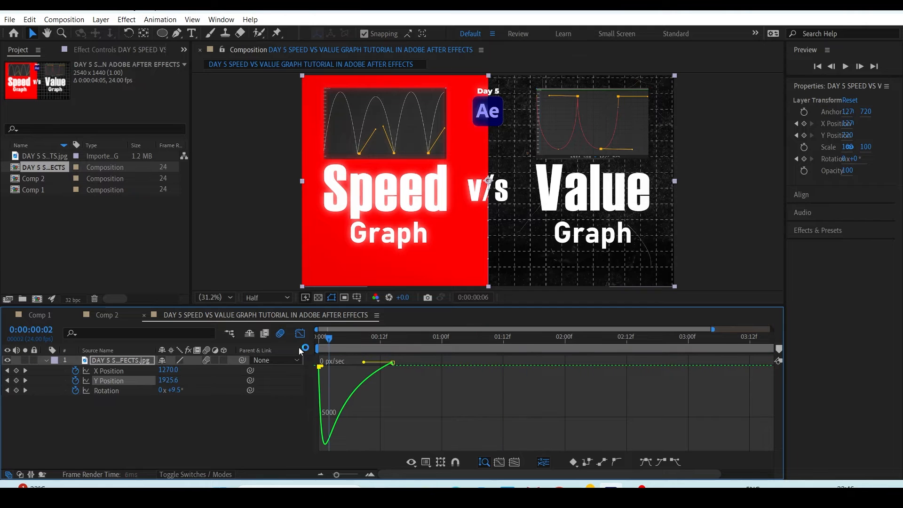
{"action": "left_click_drag", "start_coordinate": [355, 336], "coordinate": [315, 338]}
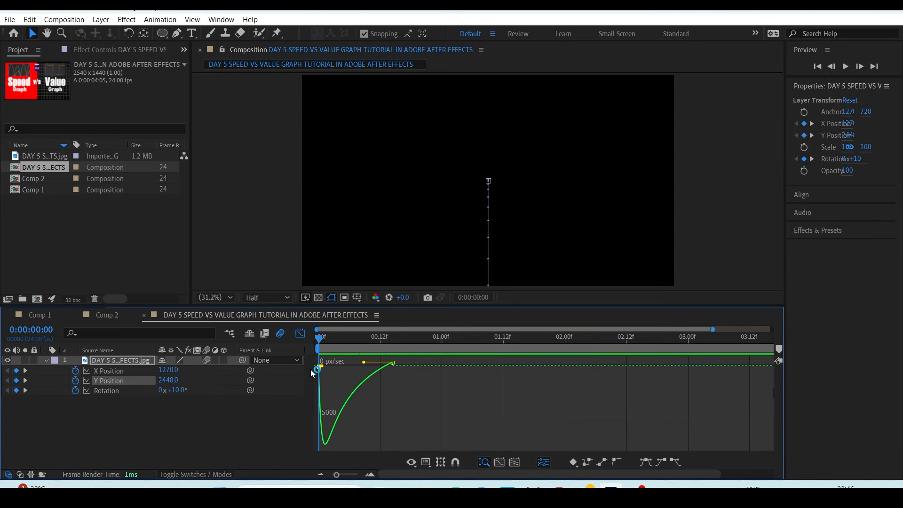
Step: Keyframe the image's Scale at 100% and move that keyframe to the end of the slide-in, lining up the last Rotation keyframe with it
{"action": "key", "text": "shift+s"}
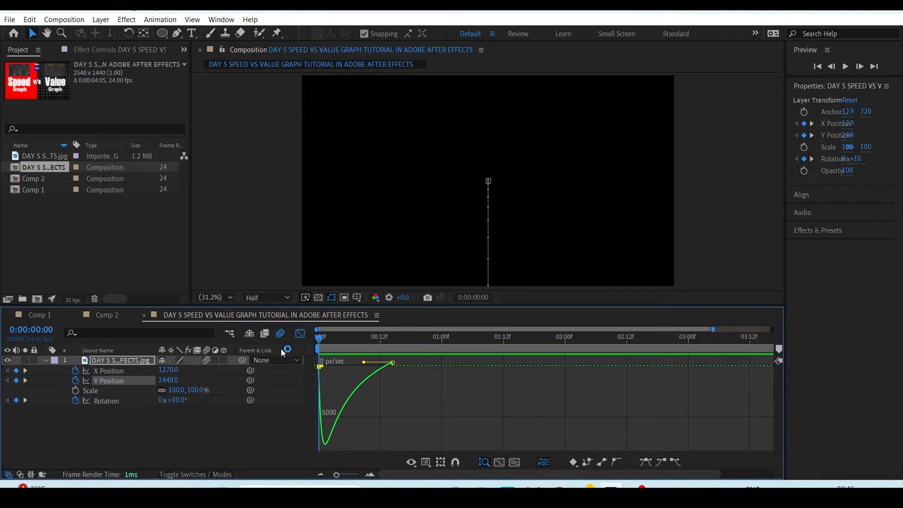
{"action": "key", "text": "shift+F3"}
{"action": "left_click", "coordinate": [75, 390]}
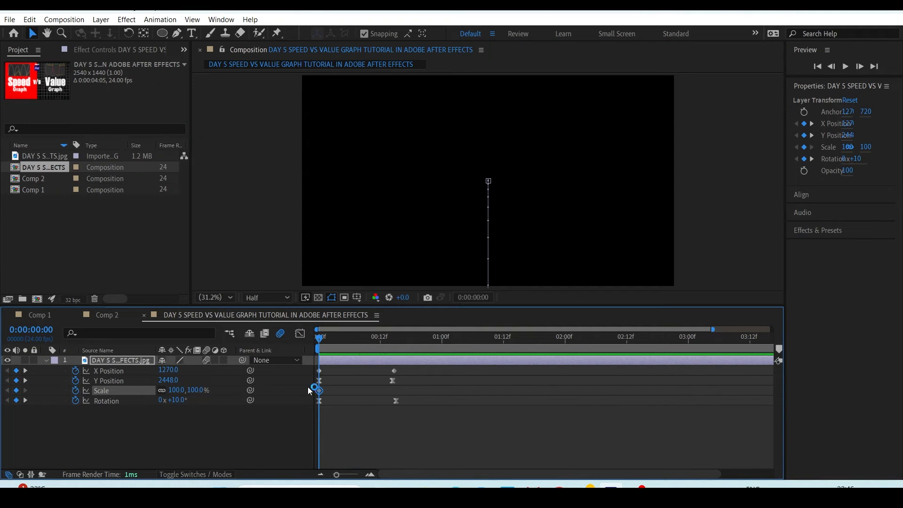
{"action": "left_click_drag", "start_coordinate": [319, 391], "coordinate": [390, 402]}
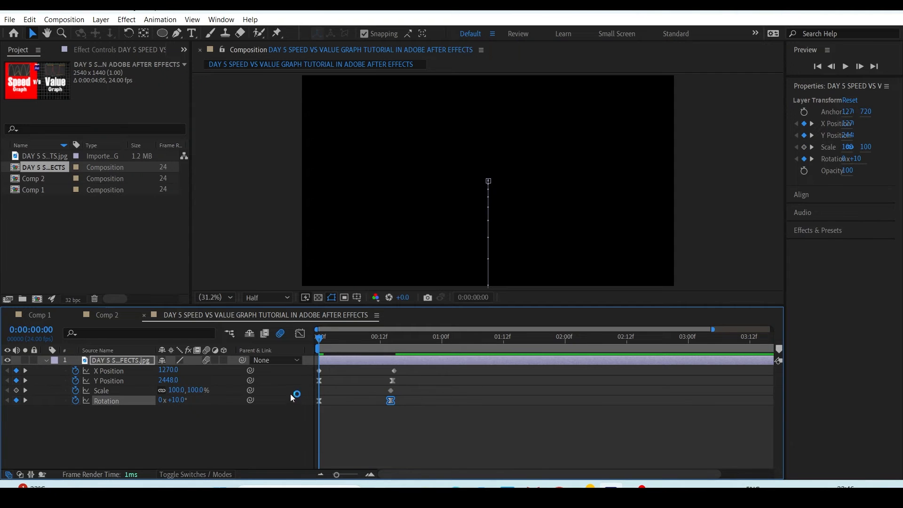
Step: Set the image's Scale to 80% at the first frame and preview the growing entrance
{"action": "left_click", "coordinate": [177, 390]}
{"action": "type", "text": "80"}
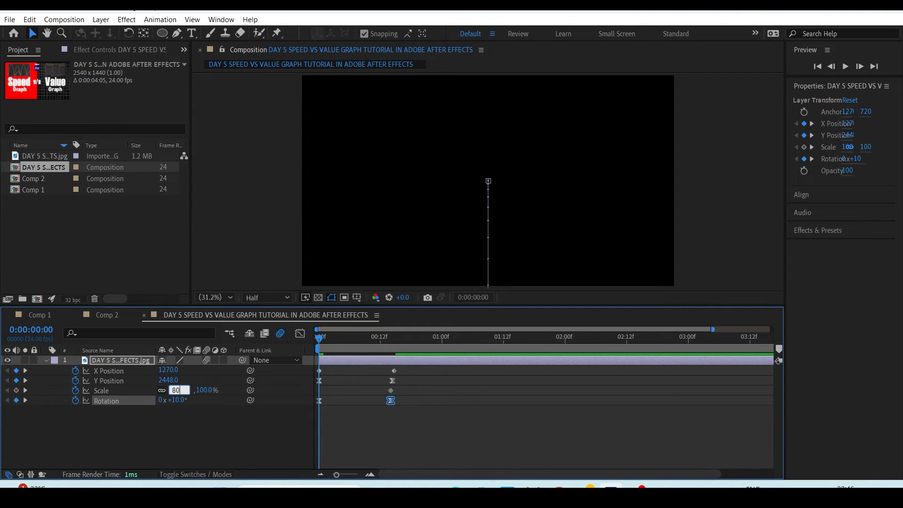
{"action": "key", "text": "Return"}
{"action": "key", "text": "space"}
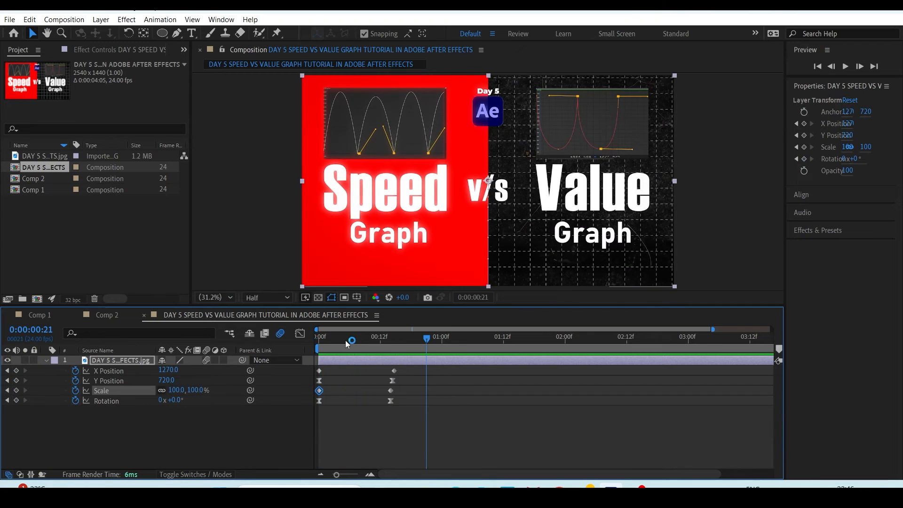
{"action": "left_click", "coordinate": [319, 337]}
{"action": "key", "text": "space"}
{"action": "key", "text": "space"}
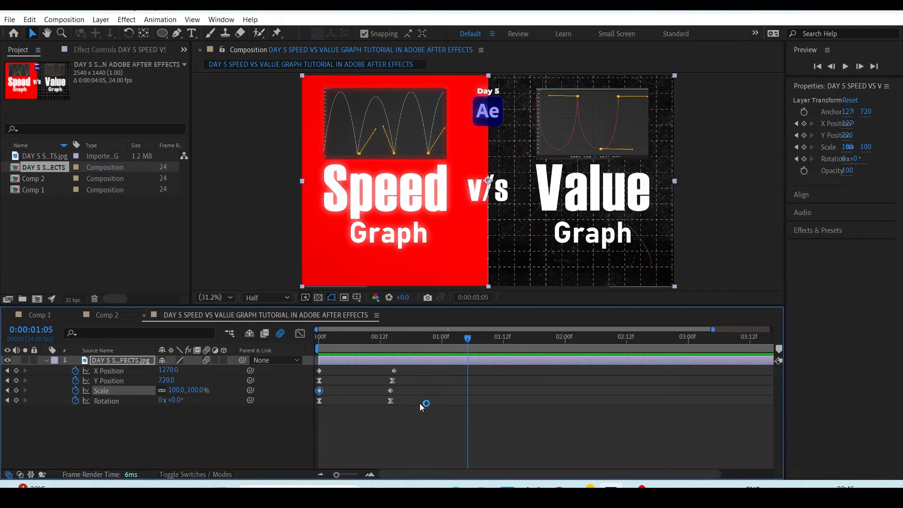
Step: Apply Easy Ease to both Scale keyframes and preview the entrance from the start
{"action": "left_click", "coordinate": [397, 392]}
{"action": "left_click_drag", "start_coordinate": [402, 390], "coordinate": [308, 393]}
{"action": "right_click", "coordinate": [309, 394]}
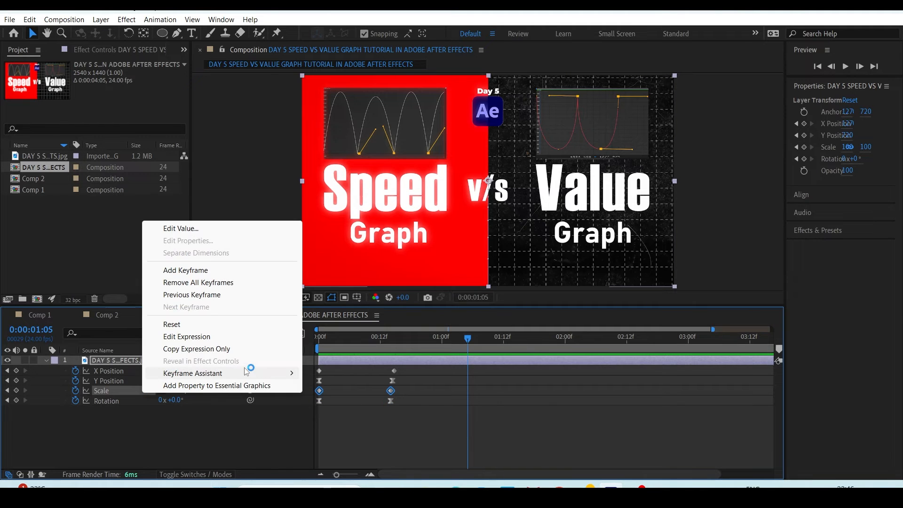
{"action": "mouse_move", "coordinate": [232, 375]}
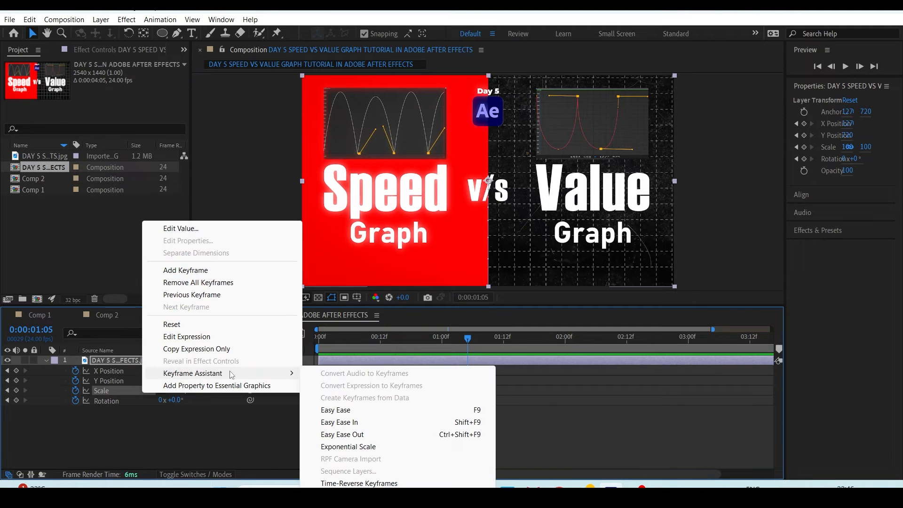
{"action": "left_click", "coordinate": [336, 410]}
{"action": "key", "text": "Home"}
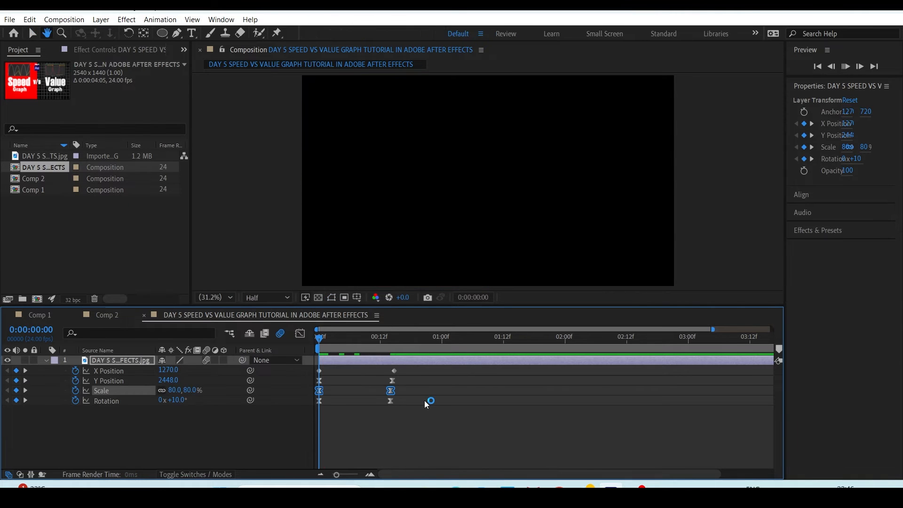
{"action": "key", "text": "space"}
{"action": "left_click_drag", "start_coordinate": [345, 337], "coordinate": [355, 341]}
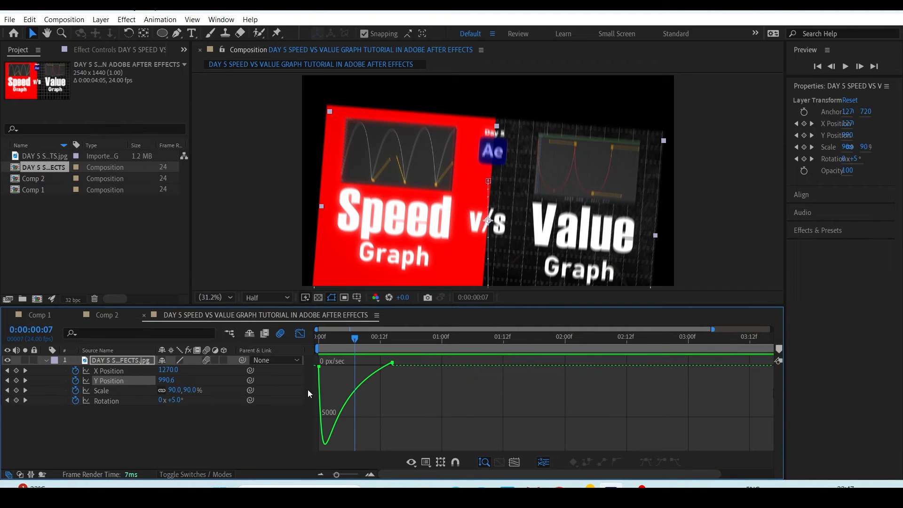
Step: Create the 1920x1080, 24 fps composition Comp 3 and draw a white circle, enlarged to about 215%, near the frame's left edge at mid-height
{"action": "key", "text": "ctrl+n"}
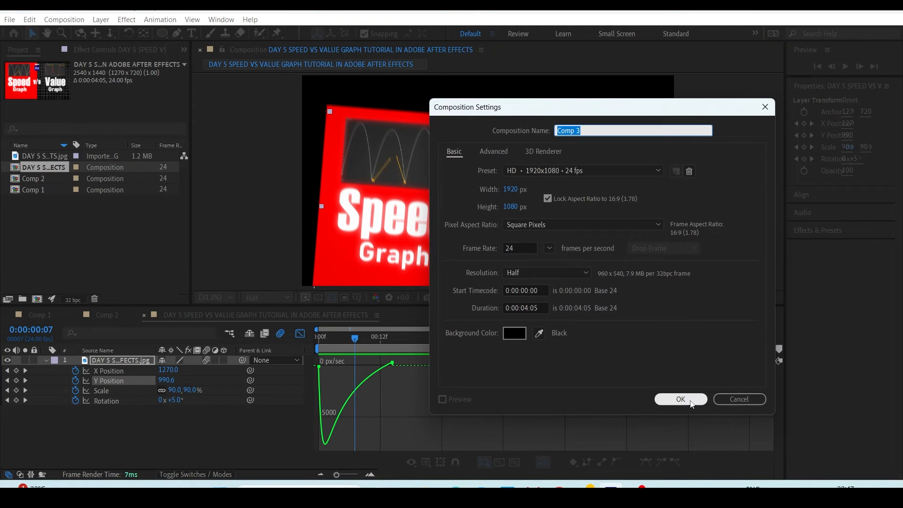
{"action": "left_click", "coordinate": [681, 399]}
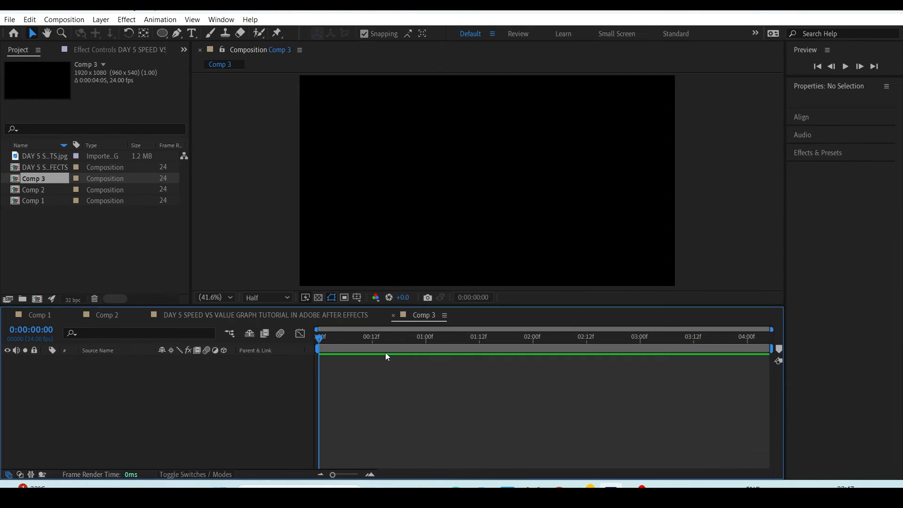
{"action": "left_click", "coordinate": [161, 33]}
{"action": "left_click_drag", "start_coordinate": [471, 143], "coordinate": [490, 162]}
{"action": "key", "text": "ctrl+alt+Home"}
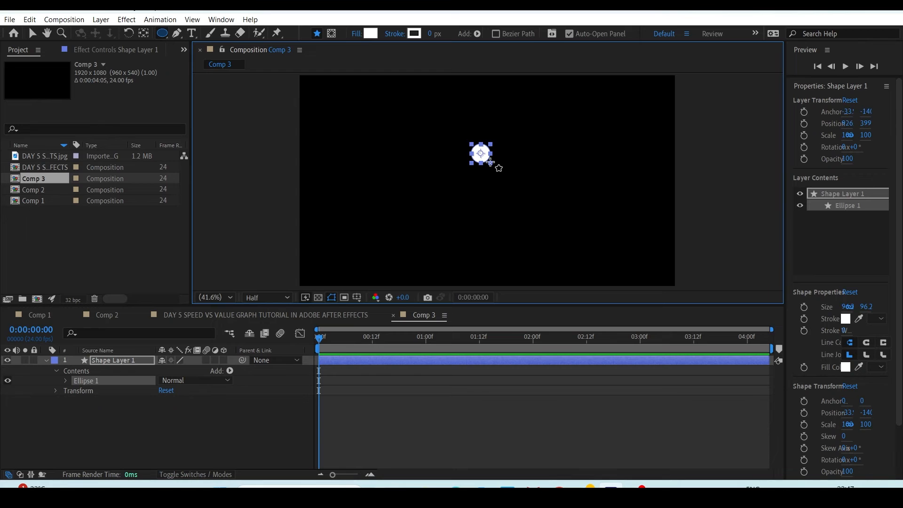
{"action": "key", "text": "v"}
{"action": "left_click_drag", "start_coordinate": [491, 163], "coordinate": [338, 201]}
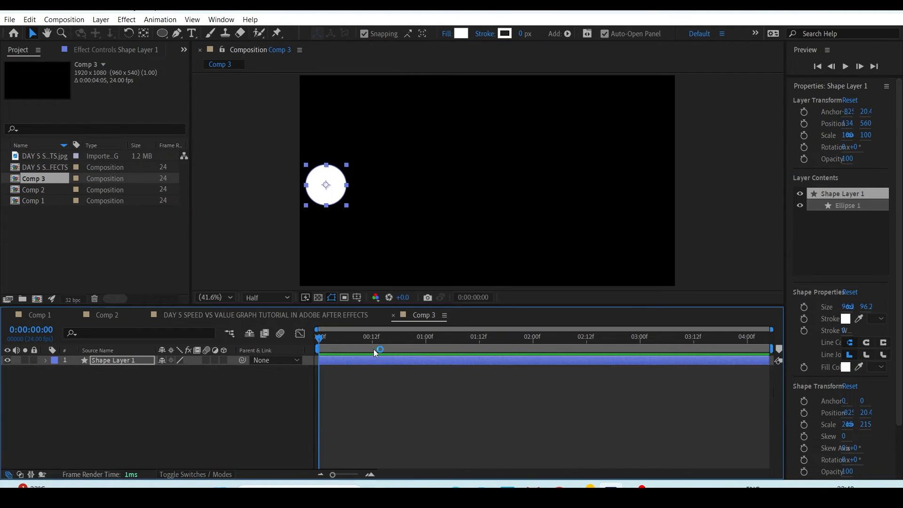
Step: Keyframe the circle's Position at the first frame and move it to the upper middle of the frame at 0:00:00:13
{"action": "key", "text": "p"}
{"action": "left_click", "coordinate": [75, 371]}
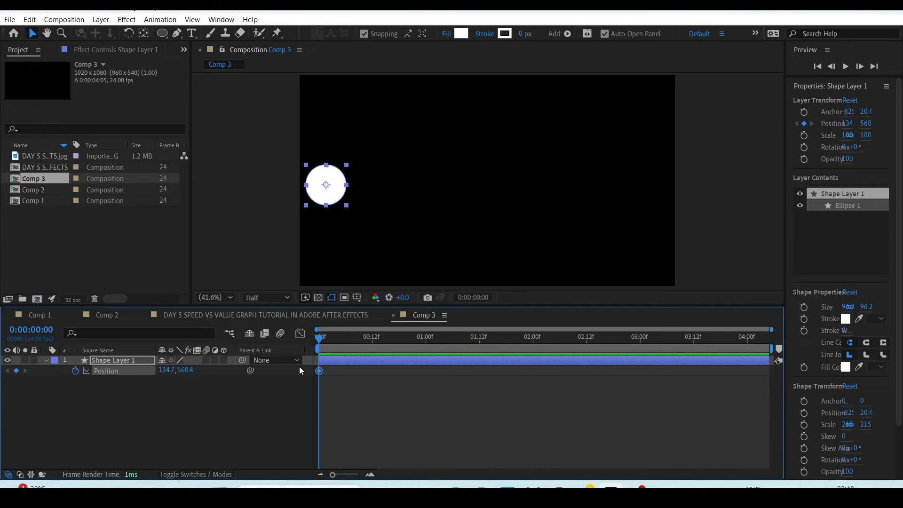
{"action": "left_click", "coordinate": [377, 346]}
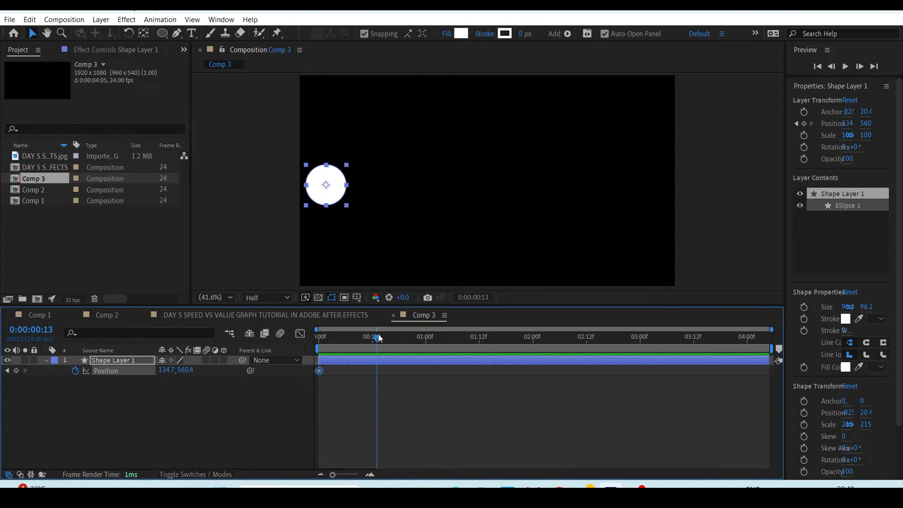
{"action": "left_click_drag", "start_coordinate": [328, 187], "coordinate": [477, 118]}
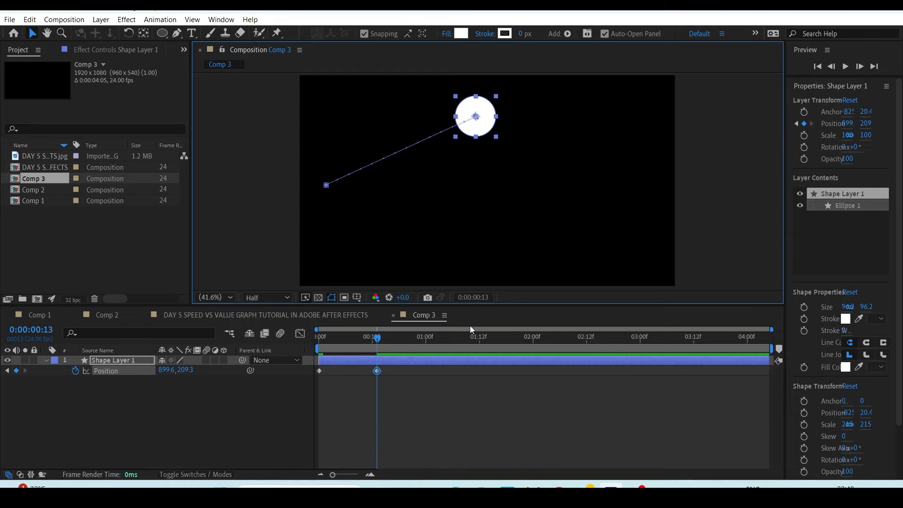
Step: Add Position keyframes moving the circle to the right side at 0:00:01:01 and the bottom middle at 0:00:01:13, and preview the path
{"action": "left_click", "coordinate": [428, 349]}
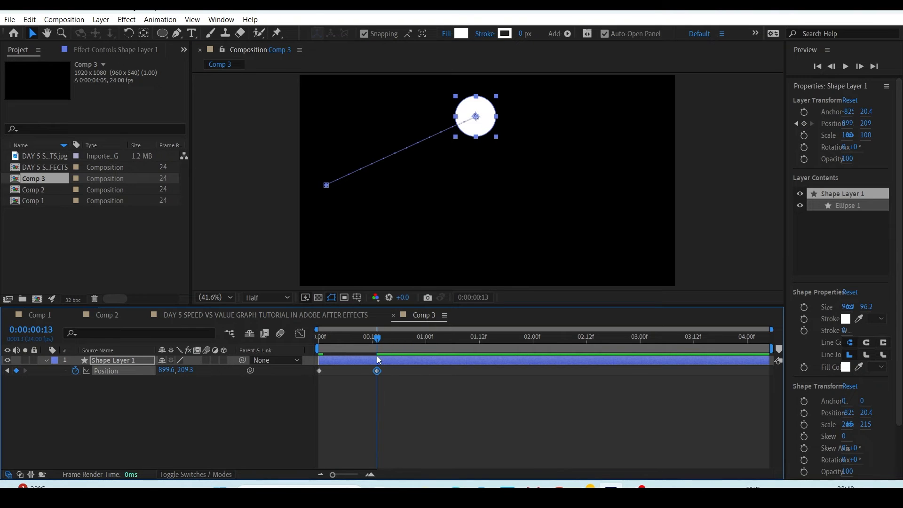
{"action": "left_click", "coordinate": [430, 348]}
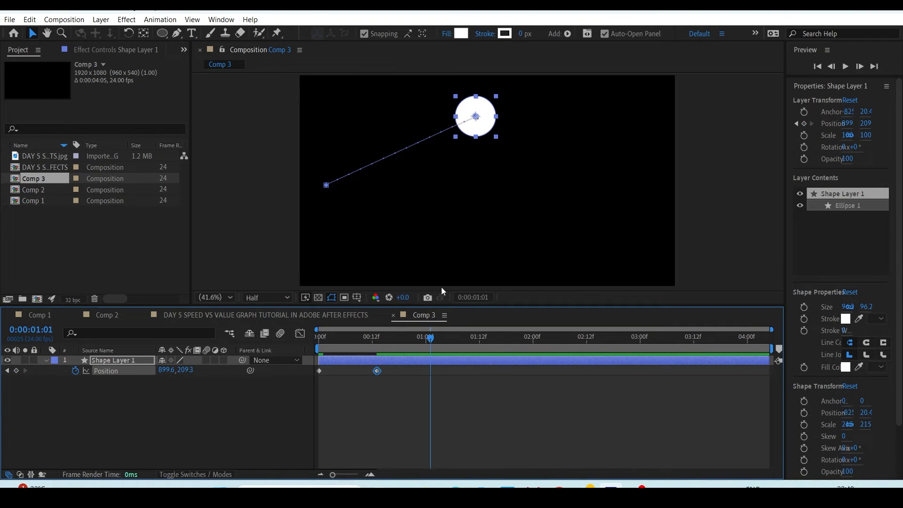
{"action": "left_click_drag", "start_coordinate": [488, 127], "coordinate": [616, 193]}
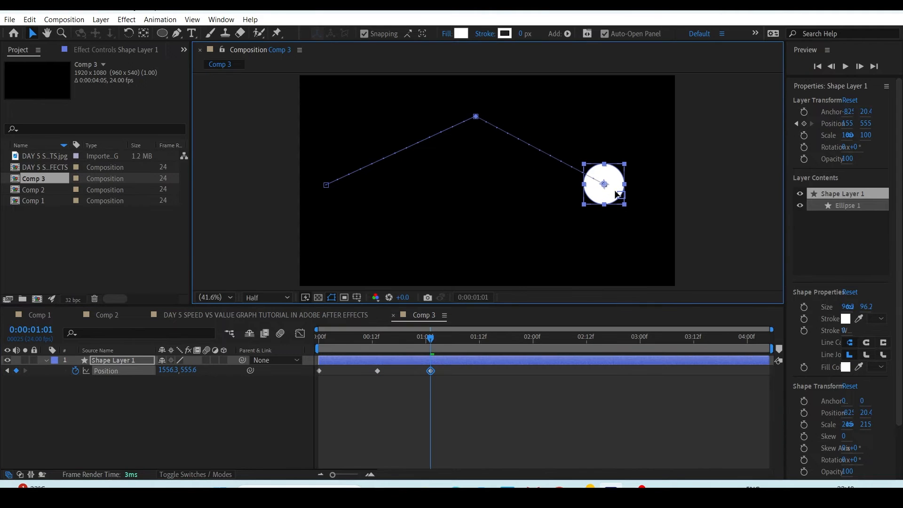
{"action": "left_click", "coordinate": [480, 343]}
{"action": "key", "text": "Page_Down"}
{"action": "left_click_drag", "start_coordinate": [614, 197], "coordinate": [477, 278]}
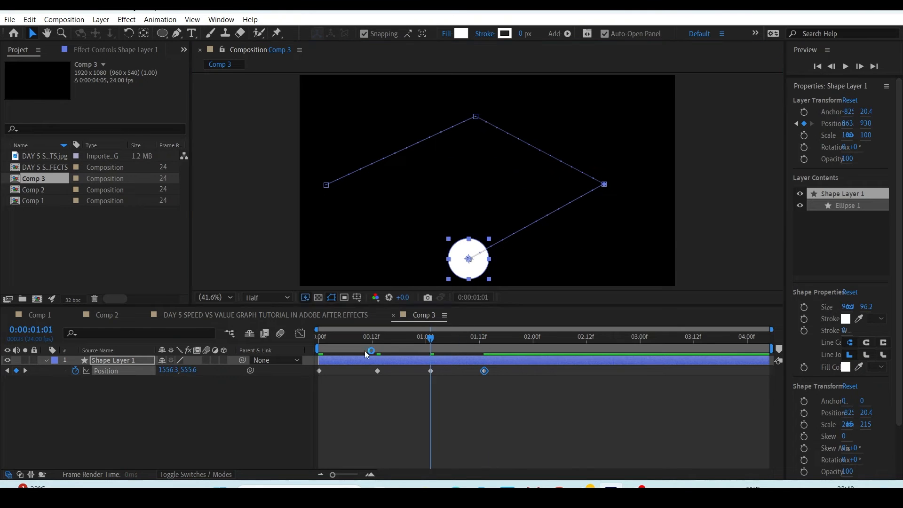
{"action": "key", "text": "Home"}
{"action": "key", "text": "space"}
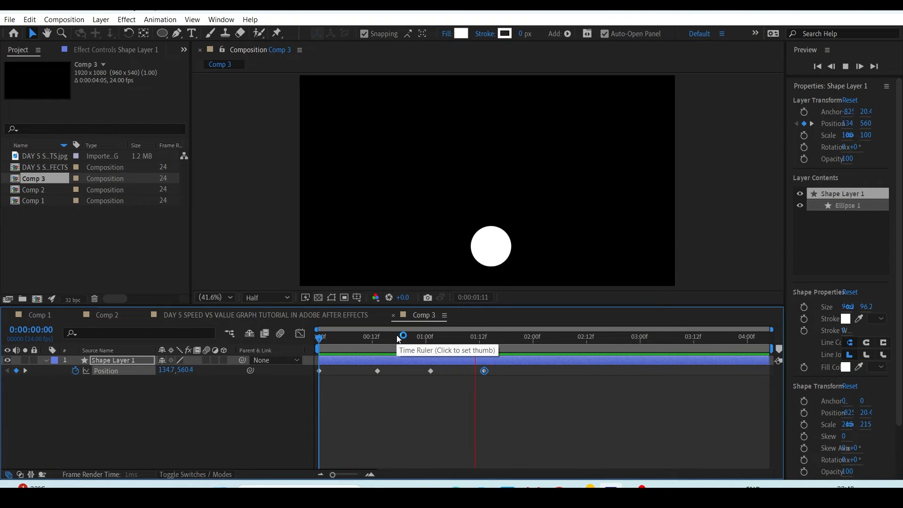
{"action": "key", "text": "space"}
{"action": "left_click", "coordinate": [361, 338]}
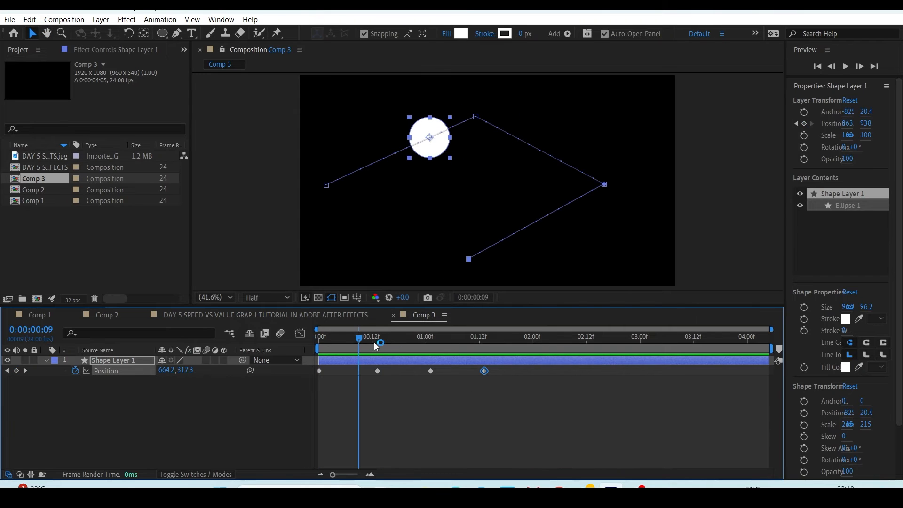
Step: Apply Easy Ease to all four Position keyframes of the circle and step through them
{"action": "left_click_drag", "start_coordinate": [548, 371], "coordinate": [270, 374]}
{"action": "right_click", "coordinate": [143, 370]}
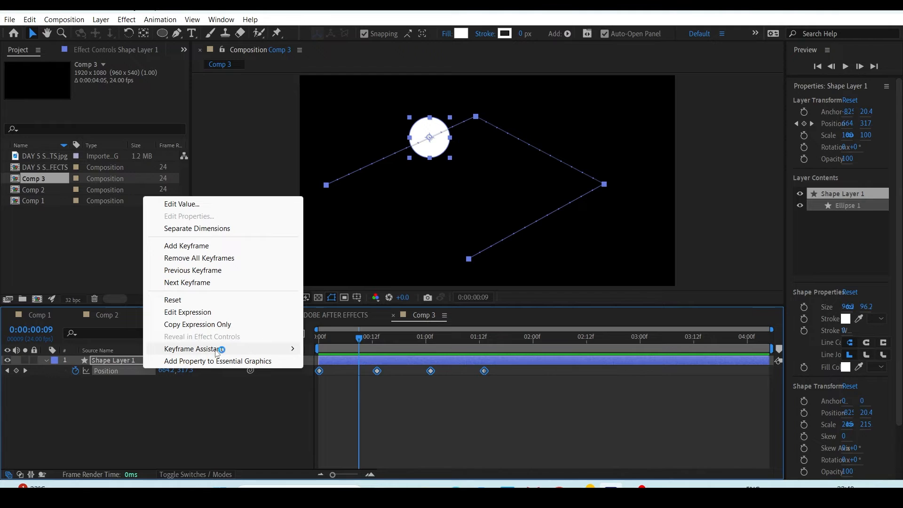
{"action": "mouse_move", "coordinate": [217, 352]}
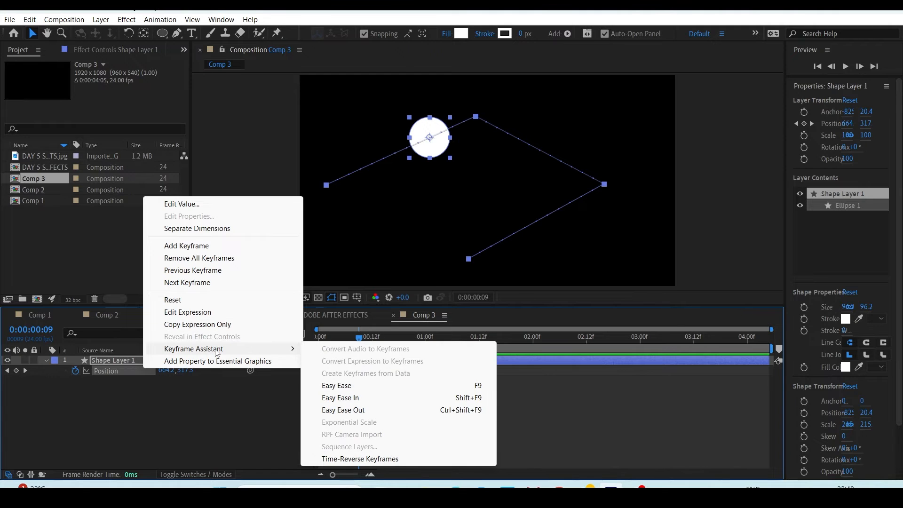
{"action": "left_click", "coordinate": [336, 386]}
{"action": "key", "text": "Home"}
{"action": "key", "text": "k"}
{"action": "key", "text": "k"}
{"action": "key", "text": "k"}
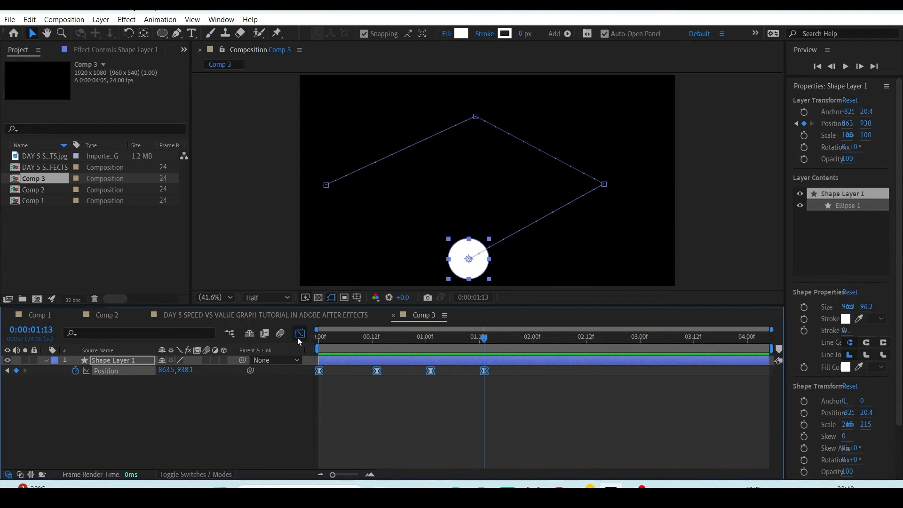
Step: Show the circle's Position speed graph and inspect the Edit Value dialog for its last two keyframes without changing any value
{"action": "left_click", "coordinate": [301, 333]}
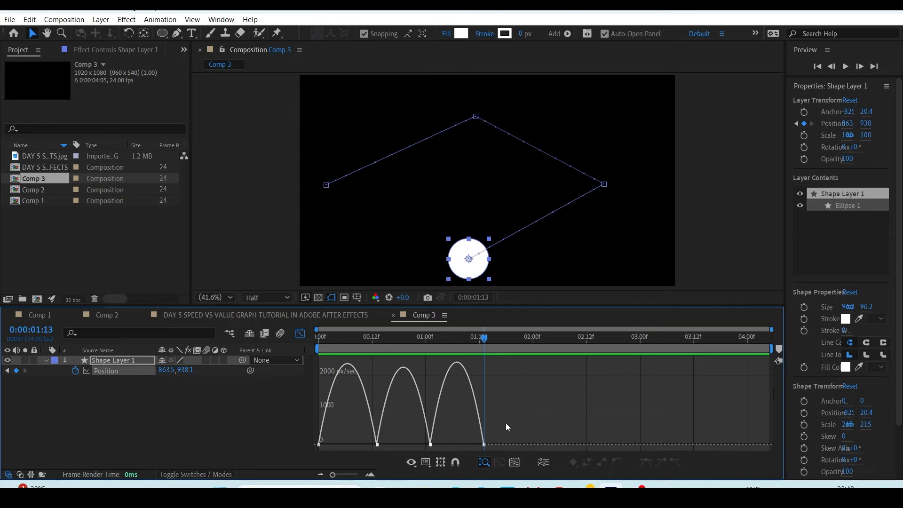
{"action": "key", "text": "ctrl+a"}
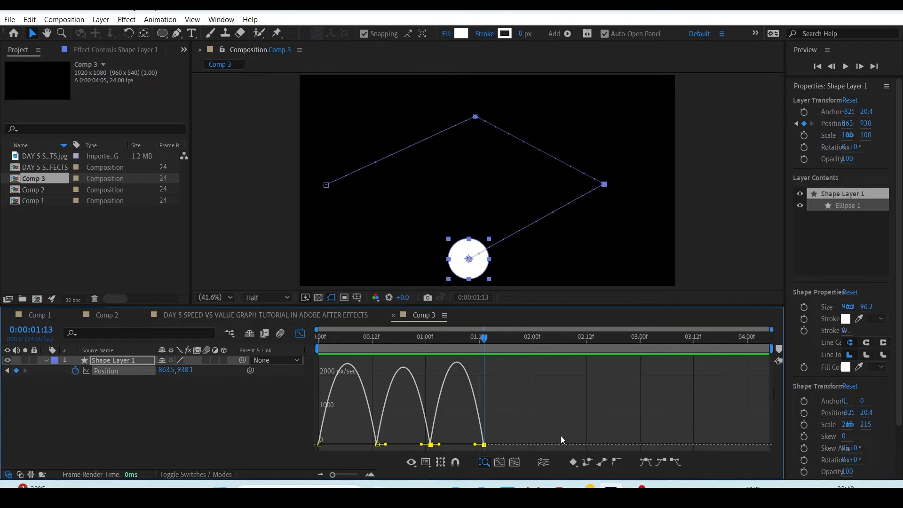
{"action": "left_click", "coordinate": [575, 462]}
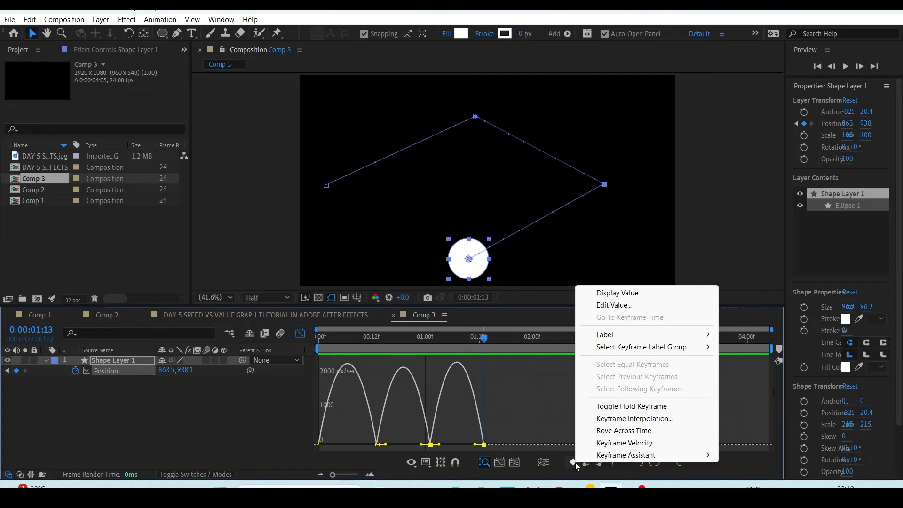
{"action": "left_click", "coordinate": [616, 409]}
{"action": "left_click", "coordinate": [626, 304]}
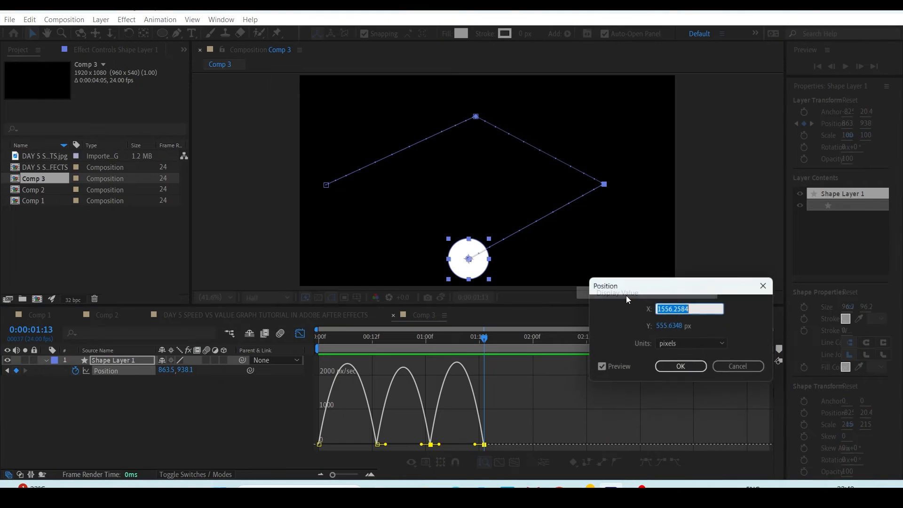
{"action": "left_click", "coordinate": [735, 369]}
{"action": "right_click", "coordinate": [577, 460]}
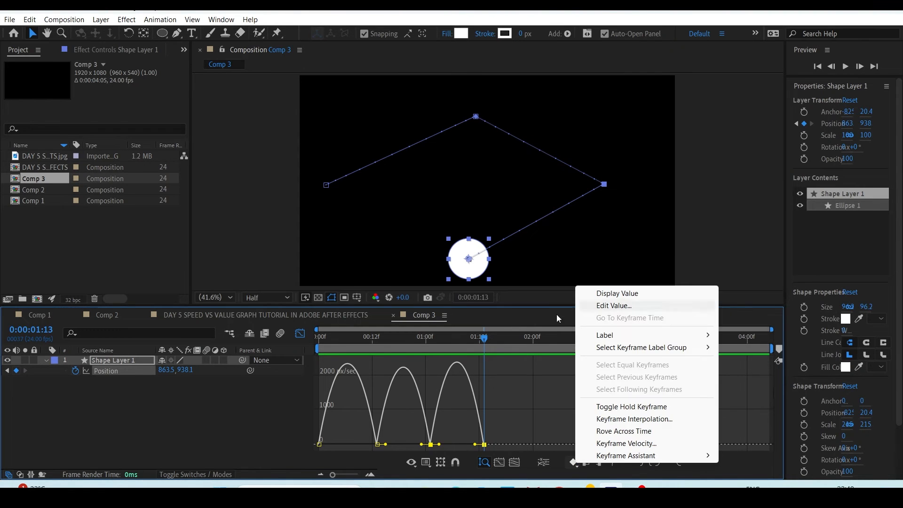
{"action": "left_click", "coordinate": [607, 306]}
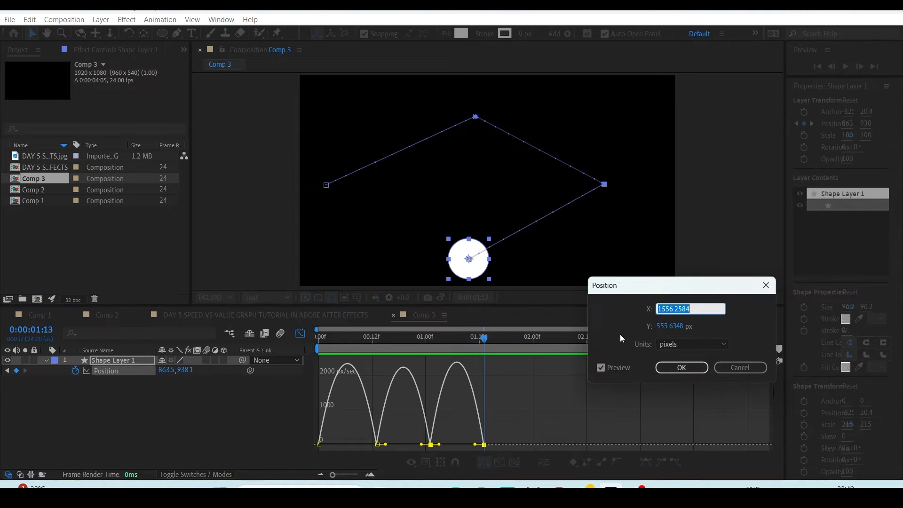
{"action": "left_click", "coordinate": [747, 369]}
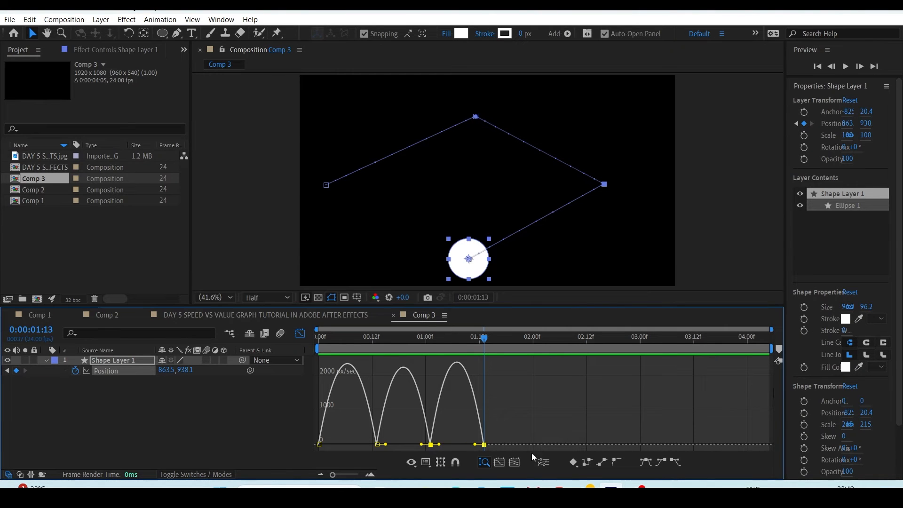
{"action": "right_click", "coordinate": [574, 463]}
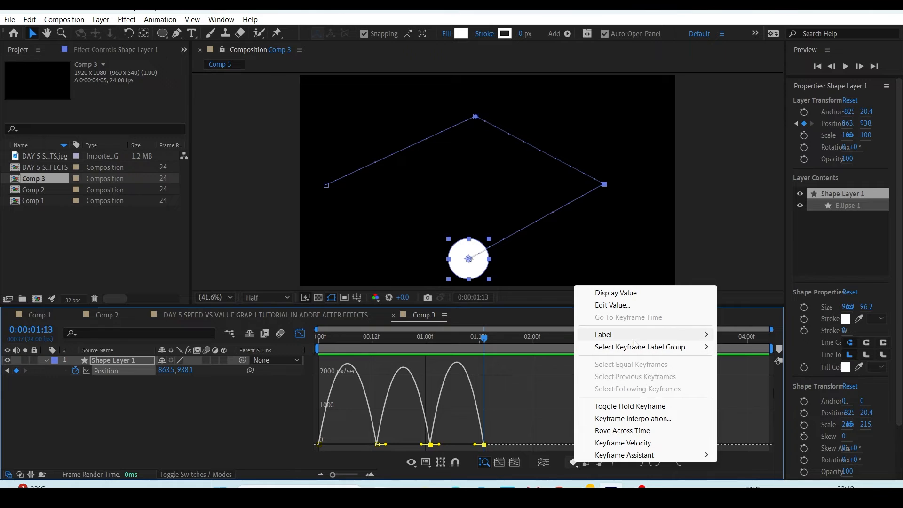
{"action": "left_click", "coordinate": [307, 335]}
Step: Return to the layer bar view and label the circle's last Position keyframe, at 0:00:01:13, Sea Foam
{"action": "left_click", "coordinate": [301, 334]}
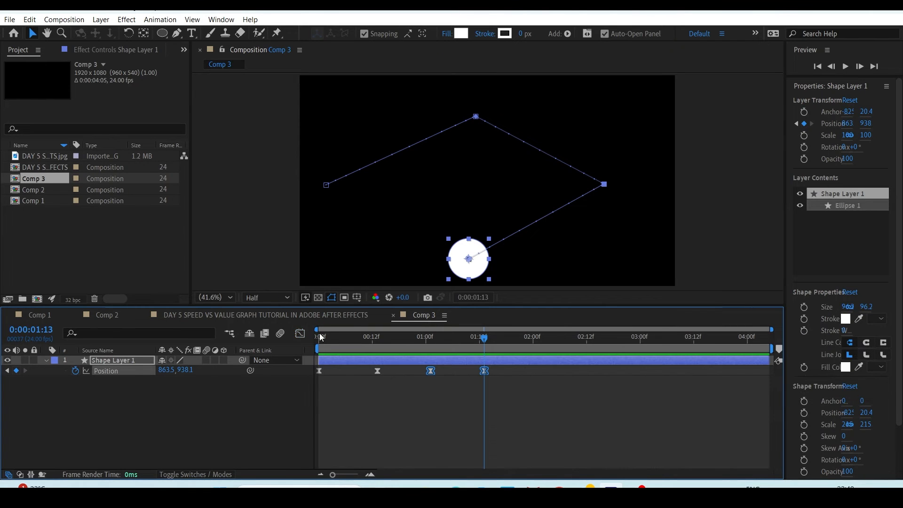
{"action": "left_click", "coordinate": [374, 382]}
{"action": "left_click", "coordinate": [554, 336]}
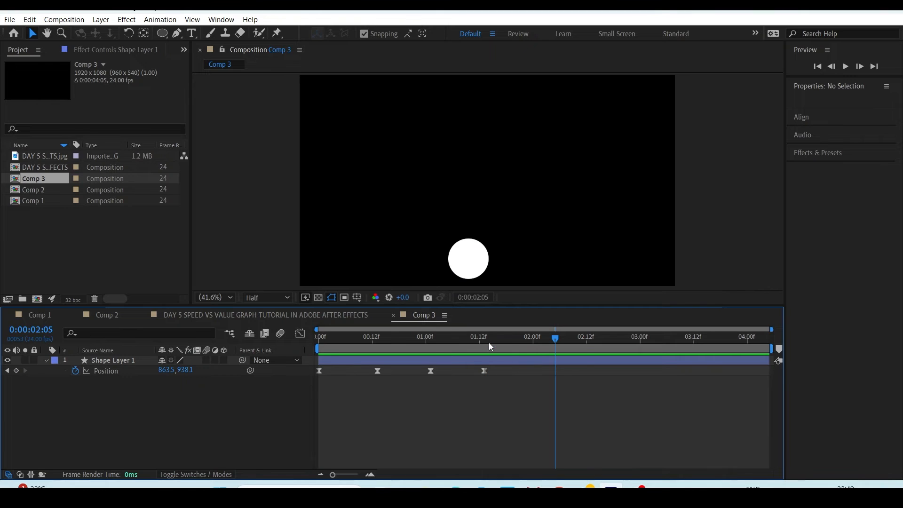
{"action": "mouse_move", "coordinate": [489, 340]}
{"action": "left_mouse_down"}
{"action": "mouse_move", "coordinate": [482, 338]}
{"action": "mouse_move", "coordinate": [492, 338]}
{"action": "left_mouse_up"}
{"action": "left_click", "coordinate": [484, 372]}
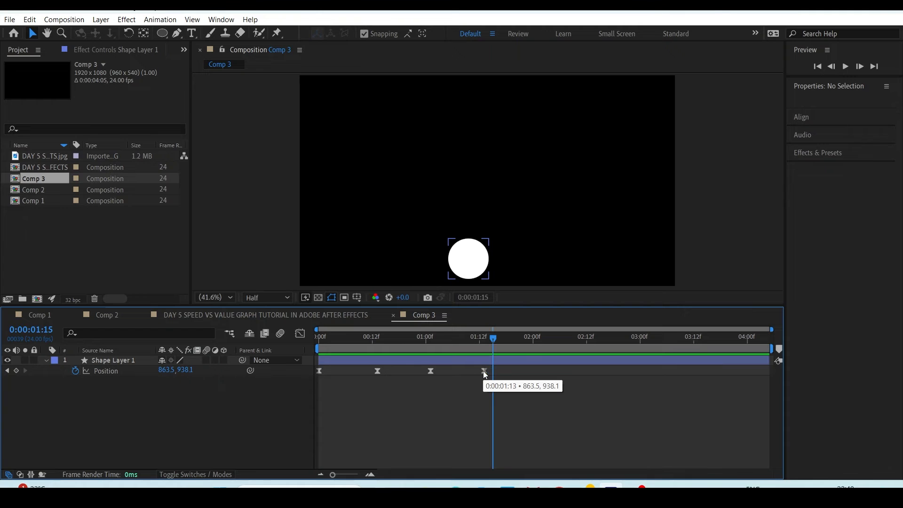
{"action": "left_click", "coordinate": [483, 370]}
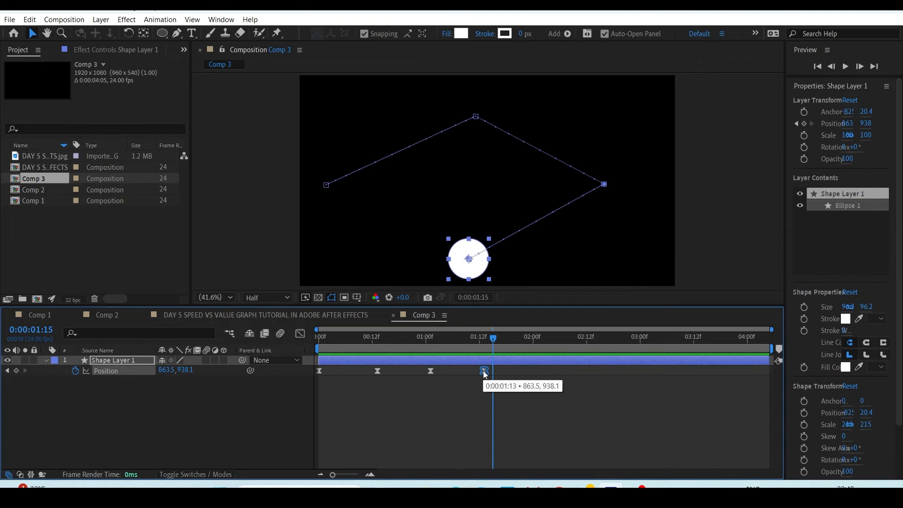
{"action": "right_click", "coordinate": [483, 371]}
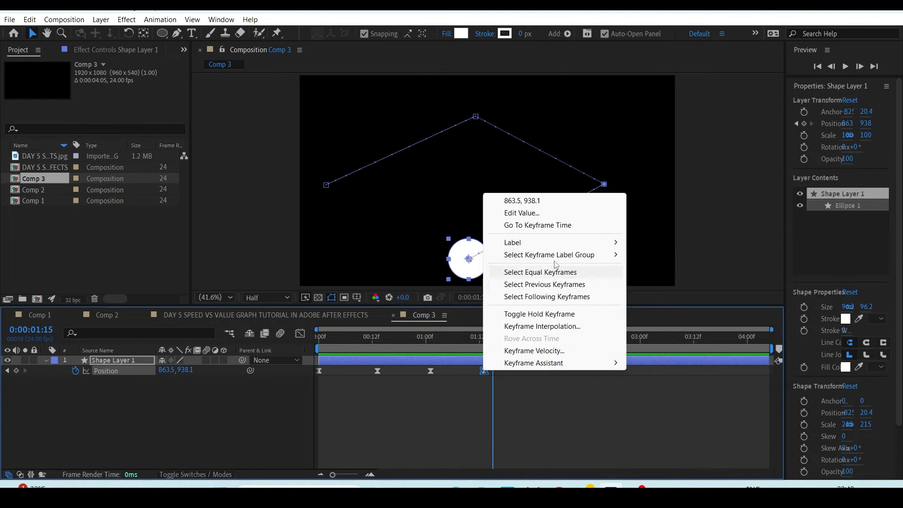
{"action": "mouse_move", "coordinate": [558, 243]}
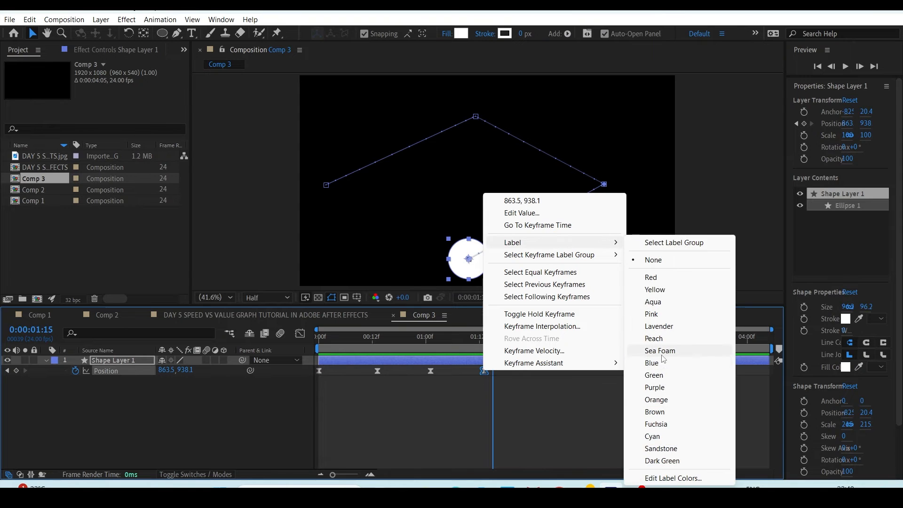
{"action": "left_click", "coordinate": [660, 350]}
{"action": "left_click", "coordinate": [577, 393]}
Step: Change the label colour of the circle's last Position keyframe to Yellow and check it with the keyframe deselected
{"action": "left_click", "coordinate": [587, 337]}
{"action": "left_click", "coordinate": [484, 370]}
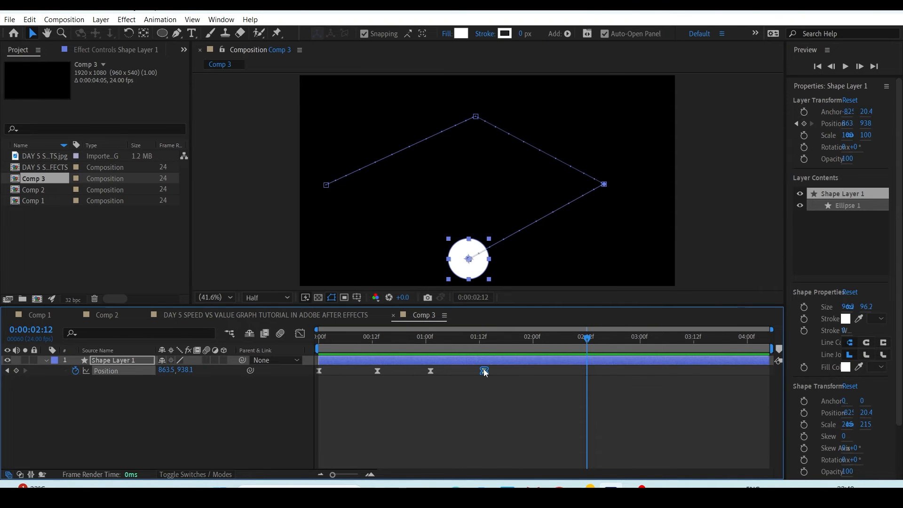
{"action": "right_click", "coordinate": [484, 370]}
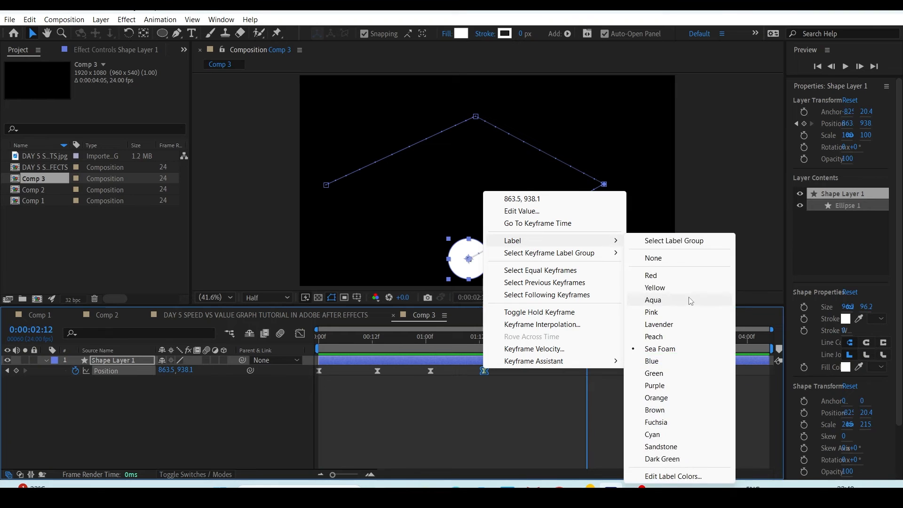
{"action": "left_click", "coordinate": [649, 288]}
{"action": "mouse_move", "coordinate": [559, 346]}
{"action": "left_mouse_down"}
{"action": "mouse_move", "coordinate": [506, 345]}
{"action": "mouse_move", "coordinate": [540, 345]}
{"action": "left_mouse_up"}
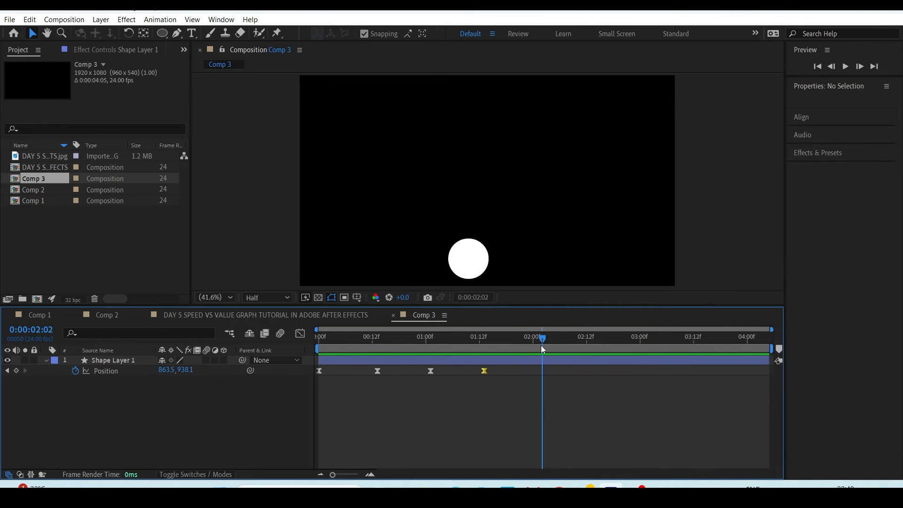
Step: Set the label of the circle's last Position keyframe to None
{"action": "left_click", "coordinate": [483, 371]}
{"action": "right_click", "coordinate": [486, 370]}
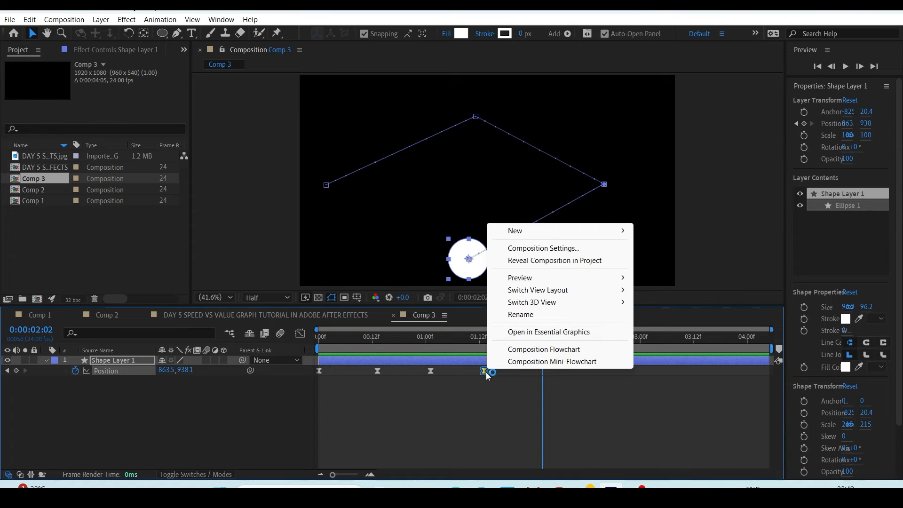
{"action": "right_click", "coordinate": [487, 373]}
{"action": "mouse_move", "coordinate": [564, 243]}
{"action": "left_click", "coordinate": [667, 261]}
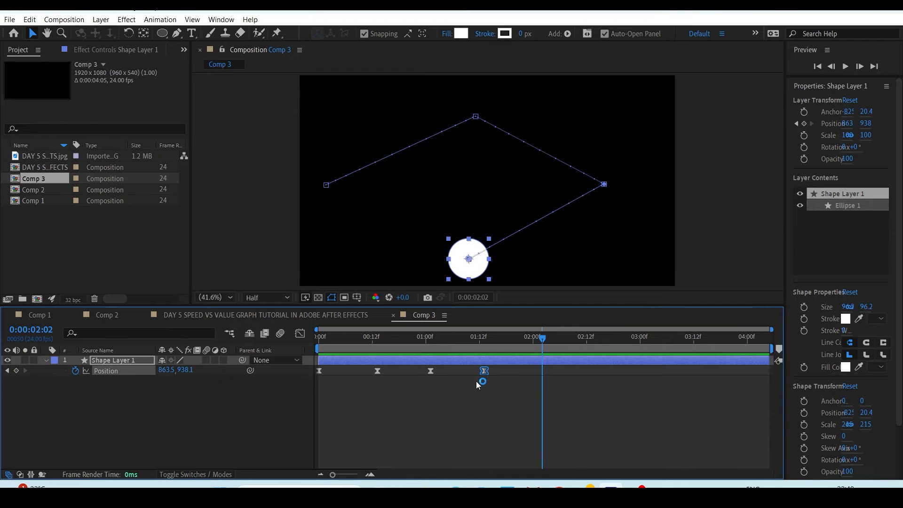
Step: Reopen the speed graph and run Select Equal Keyframes from the Position keyframe at 0:00:01:13
{"action": "left_click", "coordinate": [299, 333]}
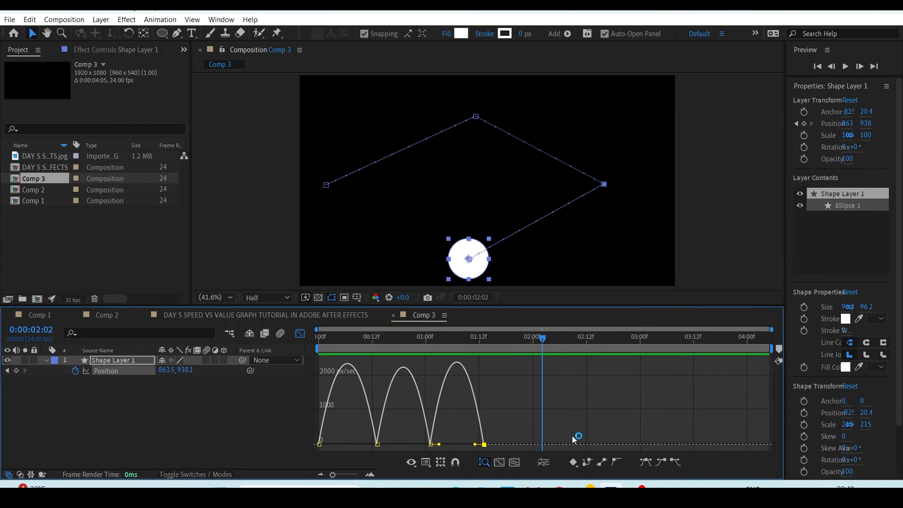
{"action": "key", "text": "shift+Page_Up"}
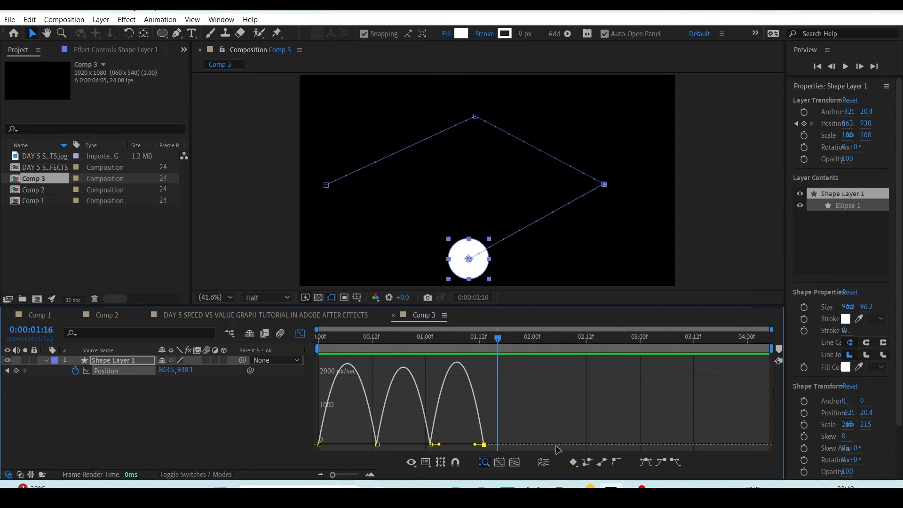
{"action": "left_click", "coordinate": [573, 462]}
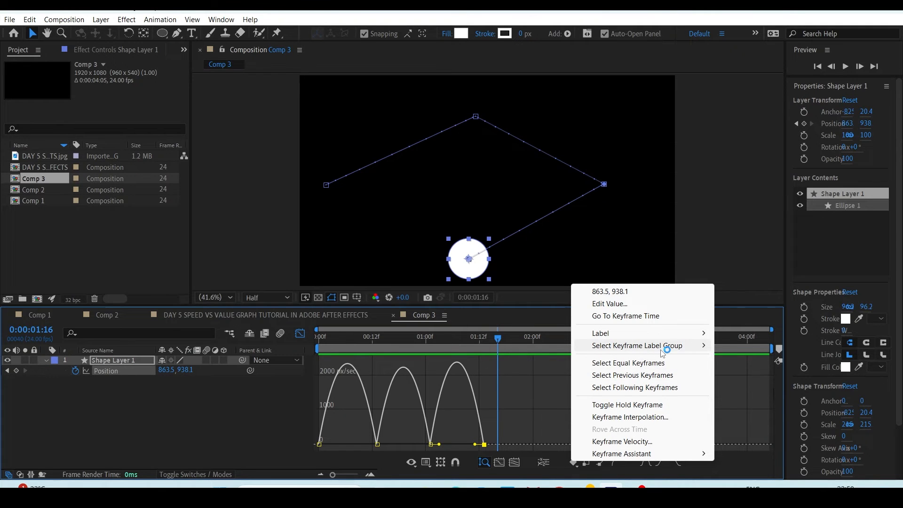
{"action": "mouse_move", "coordinate": [663, 349]}
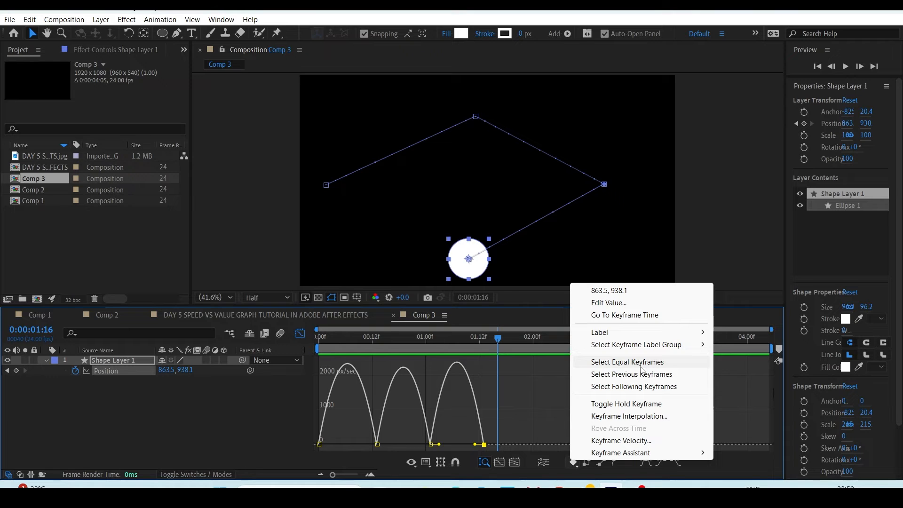
{"action": "left_click", "coordinate": [510, 425]}
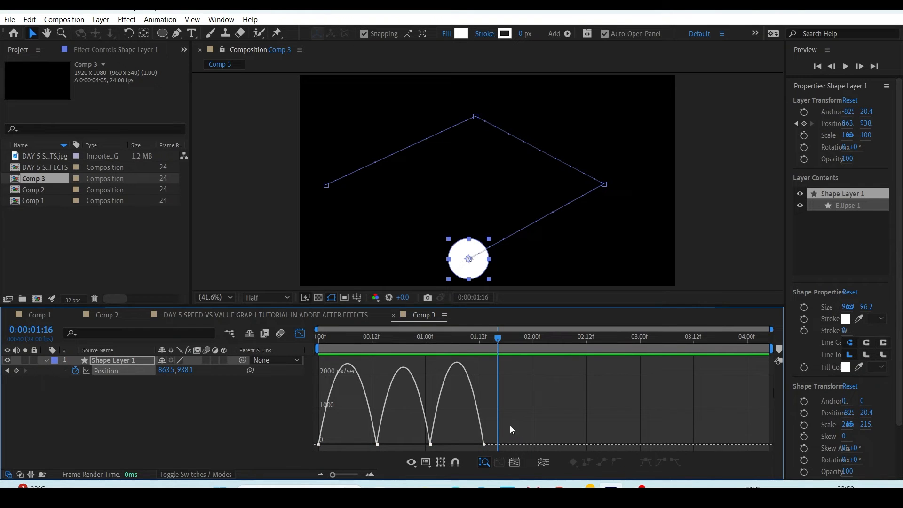
{"action": "left_click_drag", "start_coordinate": [482, 450], "coordinate": [482, 447]}
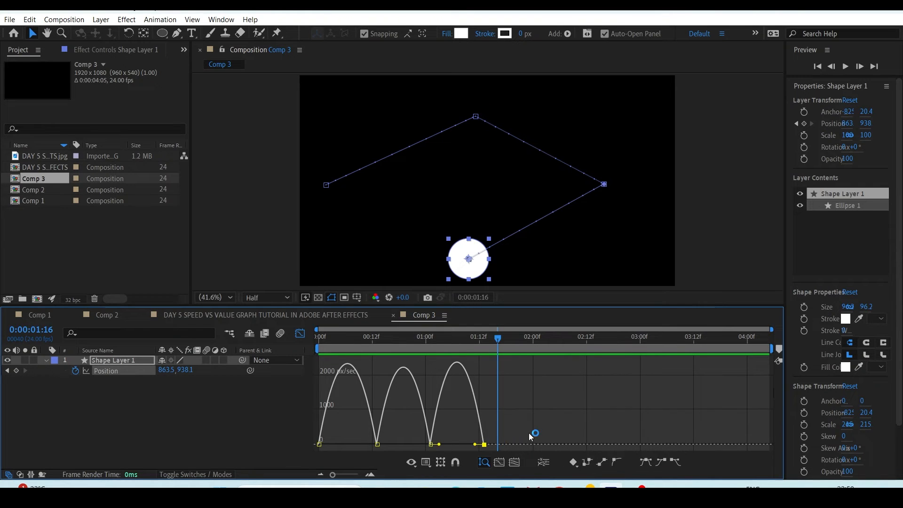
{"action": "left_click", "coordinate": [573, 462]}
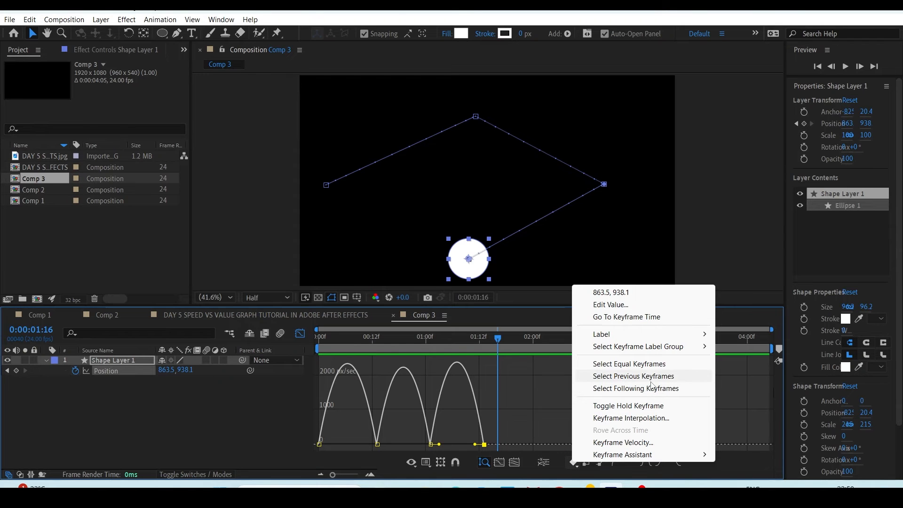
{"action": "left_click", "coordinate": [625, 365]}
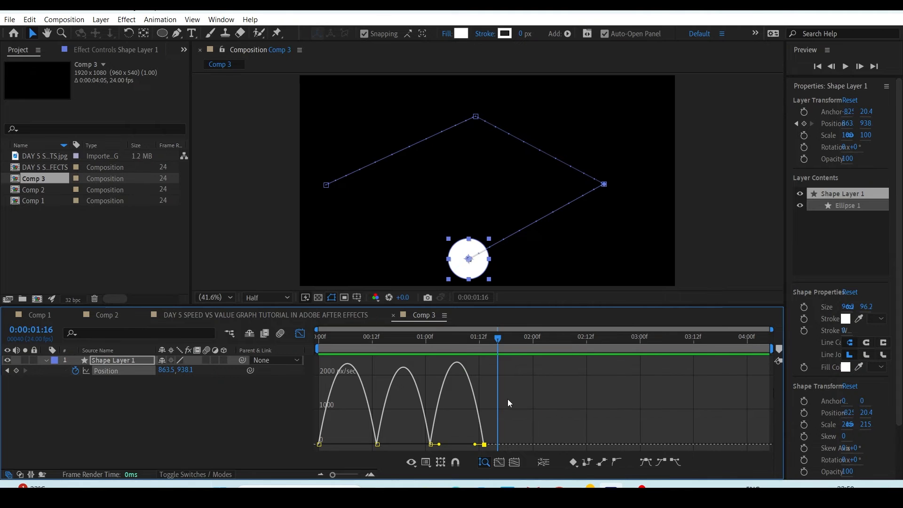
Step: Enlarge the graph area, then duplicate the Position keyframes from 0:00:01:01 and 0:00:01:13 so the copies start at 0:00:01:22
{"action": "left_click_drag", "start_coordinate": [405, 340], "coordinate": [370, 346]}
{"action": "left_click_drag", "start_coordinate": [403, 426], "coordinate": [445, 448]}
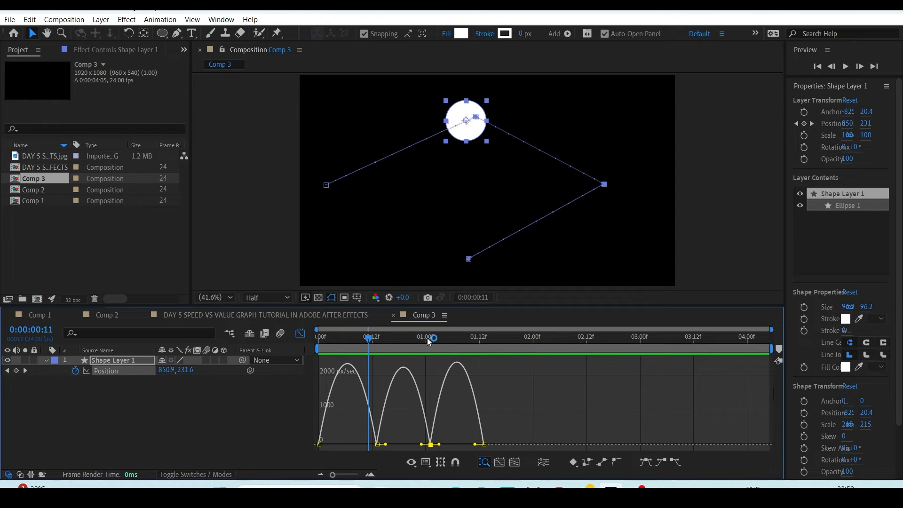
{"action": "left_click_drag", "start_coordinate": [428, 342], "coordinate": [520, 351]}
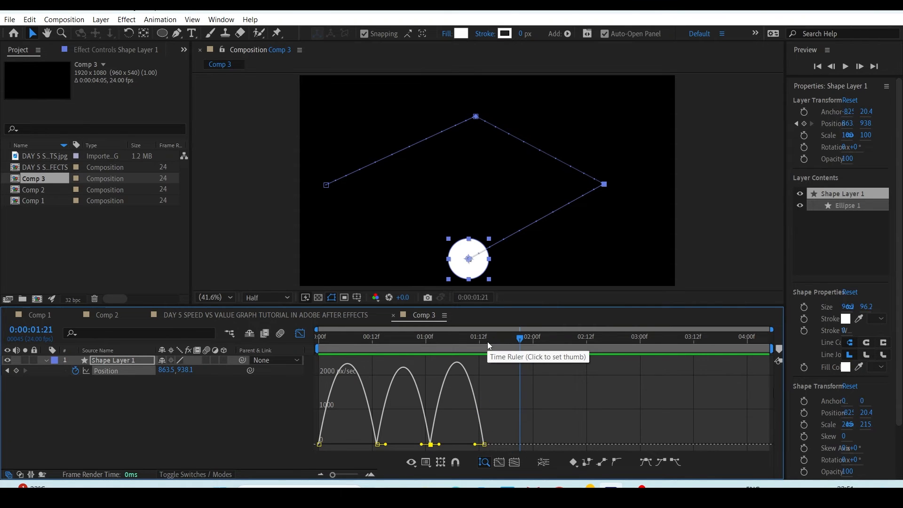
{"action": "left_click_drag", "start_coordinate": [533, 307], "coordinate": [533, 290]}
{"action": "left_click_drag", "start_coordinate": [503, 436], "coordinate": [427, 440]}
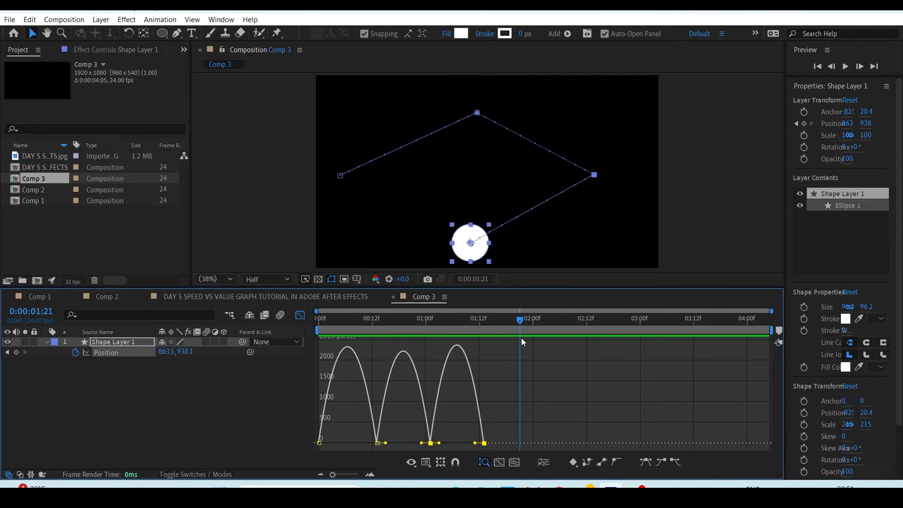
{"action": "left_click", "coordinate": [521, 325]}
{"action": "key", "text": "ctrl+v"}
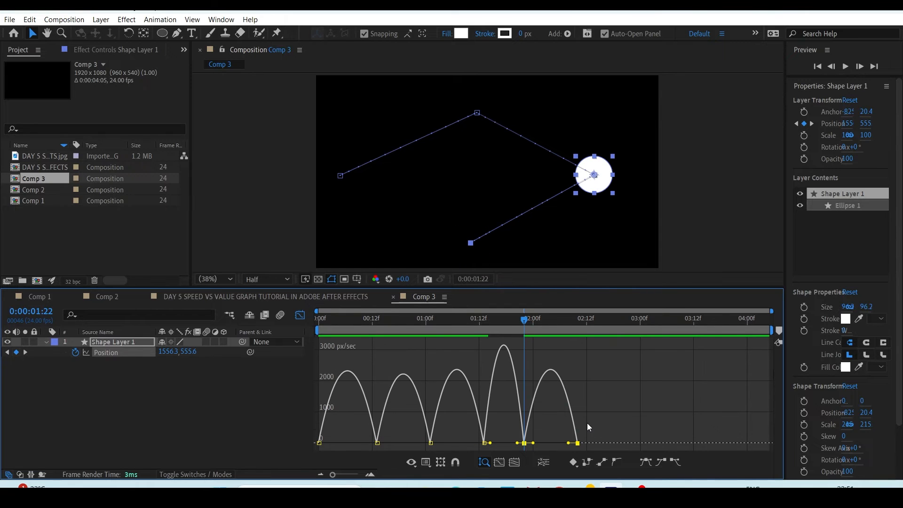
{"action": "left_click", "coordinate": [599, 416]}
Step: Go to the final Position keyframe at 0:00:02:10 and use Select Equal Keyframes to find keyframes sharing its value
{"action": "left_click", "coordinate": [573, 323]}
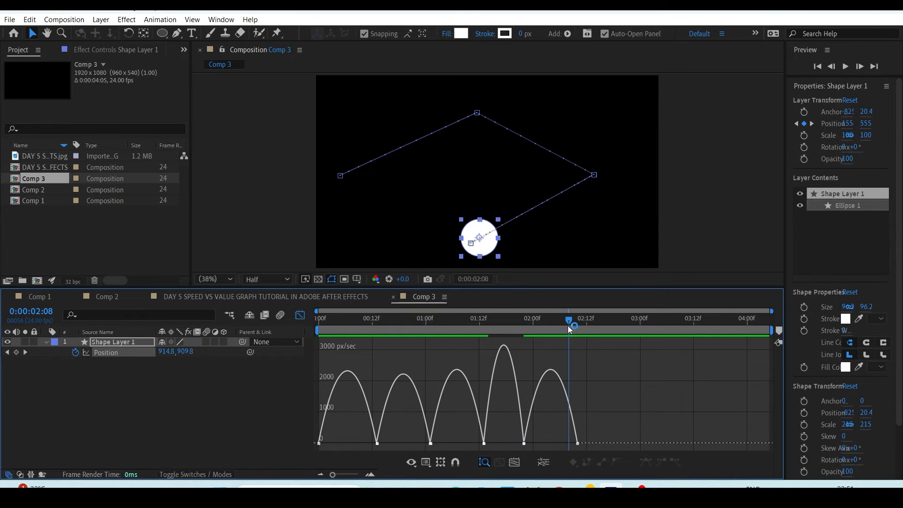
{"action": "key", "text": "ctrl+a"}
{"action": "right_click", "coordinate": [577, 442]}
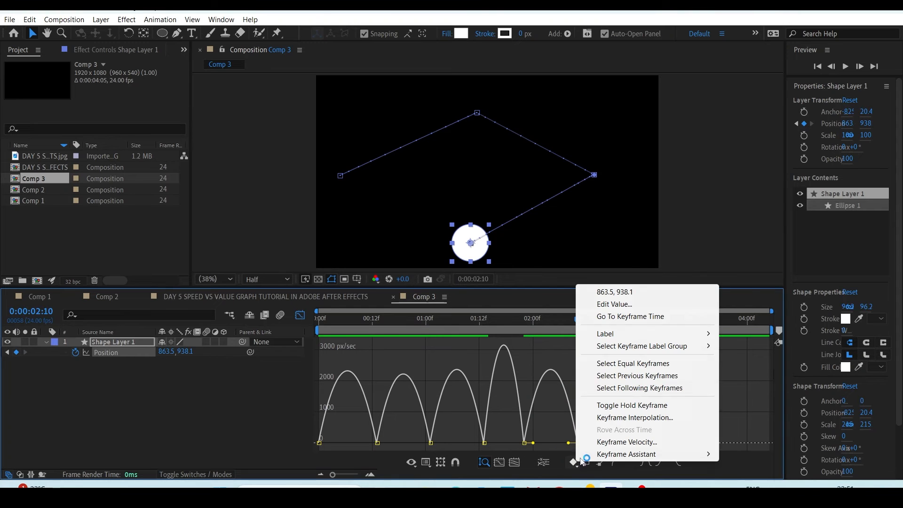
{"action": "left_click", "coordinate": [635, 370]}
{"action": "left_click", "coordinate": [613, 430]}
{"action": "left_click_drag", "start_coordinate": [613, 430], "coordinate": [485, 444]}
{"action": "left_click", "coordinate": [594, 433]}
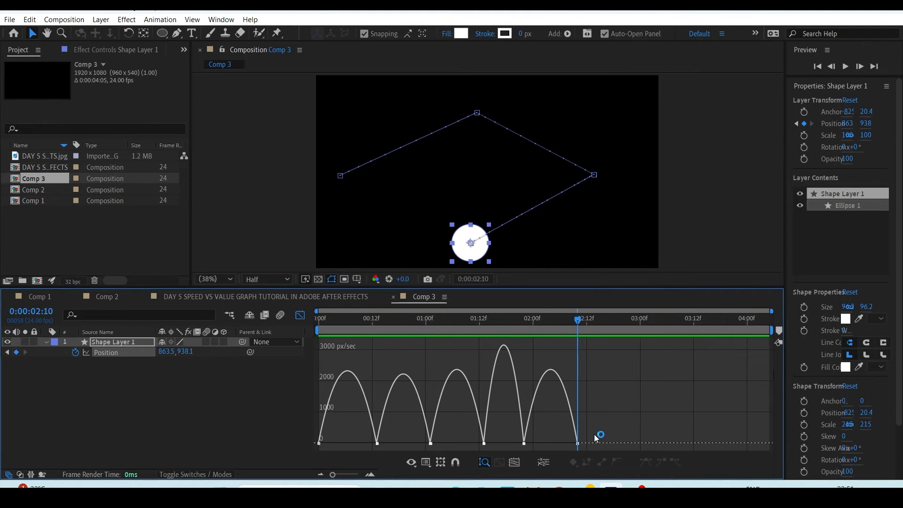
{"action": "left_click", "coordinate": [578, 443]}
{"action": "right_click", "coordinate": [577, 444]}
{"action": "left_click", "coordinate": [630, 362]}
{"action": "left_click", "coordinate": [611, 409]}
Step: Move the playhead to 0:00:01:02 and run Select Previous Keyframes from the Position keyframe at 0:00:01:01, then clear the selection
{"action": "left_click", "coordinate": [435, 320]}
{"action": "key", "text": "ctrl+a"}
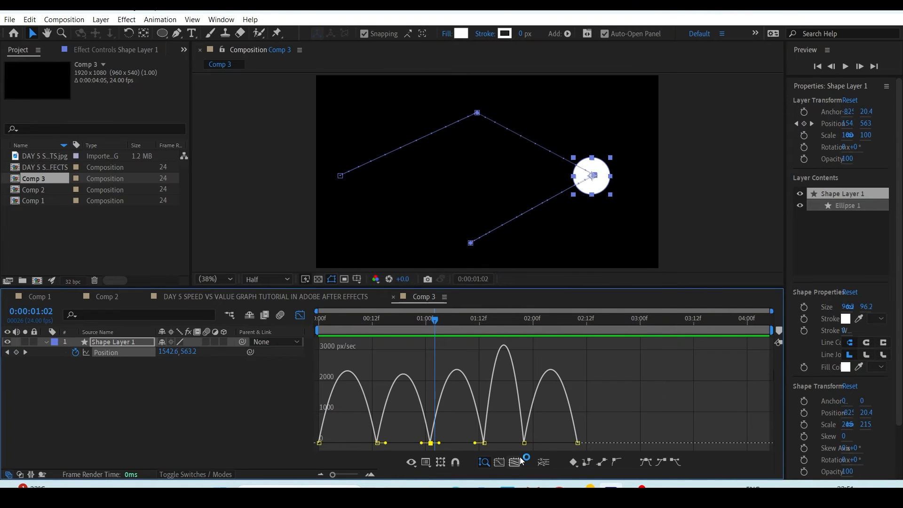
{"action": "right_click", "coordinate": [577, 443]}
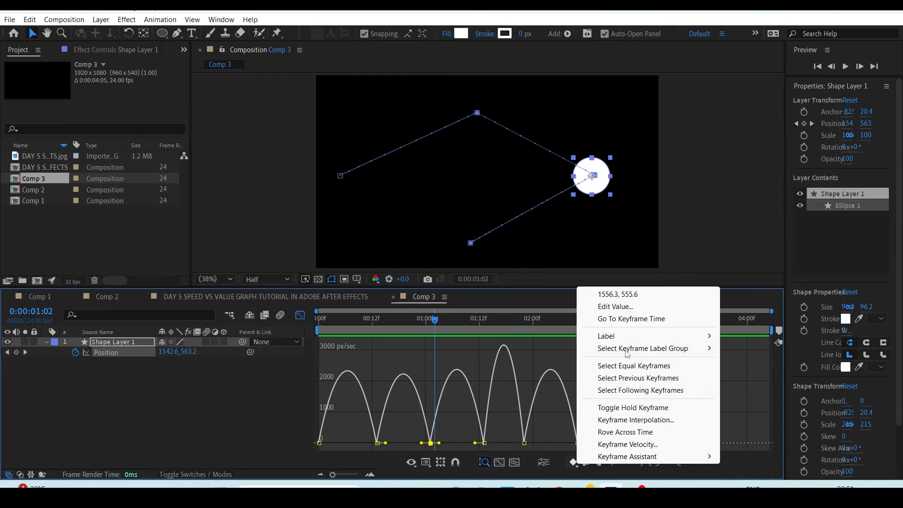
{"action": "left_click", "coordinate": [651, 379]}
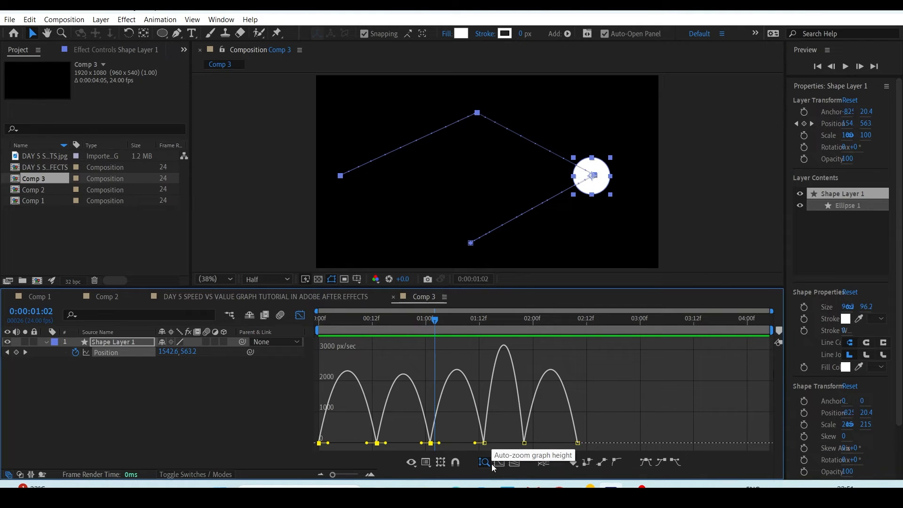
{"action": "left_click", "coordinate": [447, 437]}
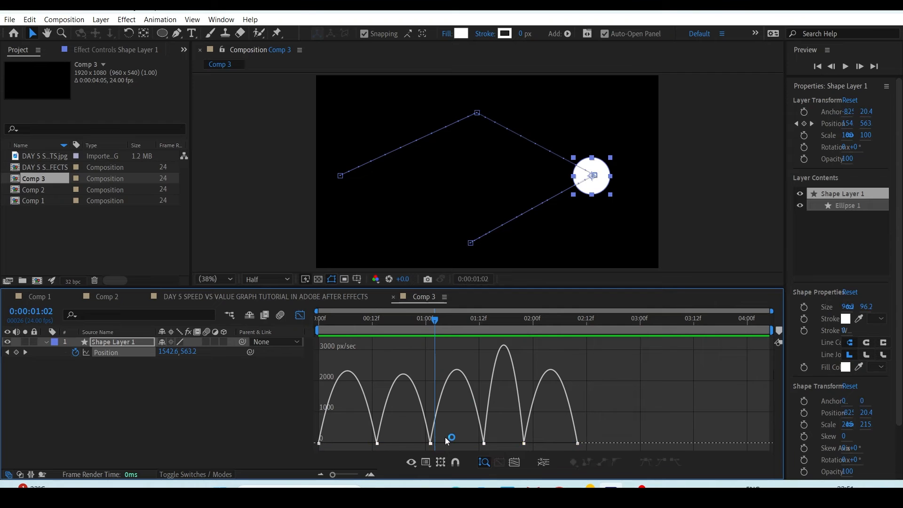
Step: Run Select Following Keyframes from the Position keyframe at 0:00:01:01, then clear the selection
{"action": "left_click_drag", "start_coordinate": [445, 433], "coordinate": [423, 449]}
{"action": "right_click", "coordinate": [577, 443]}
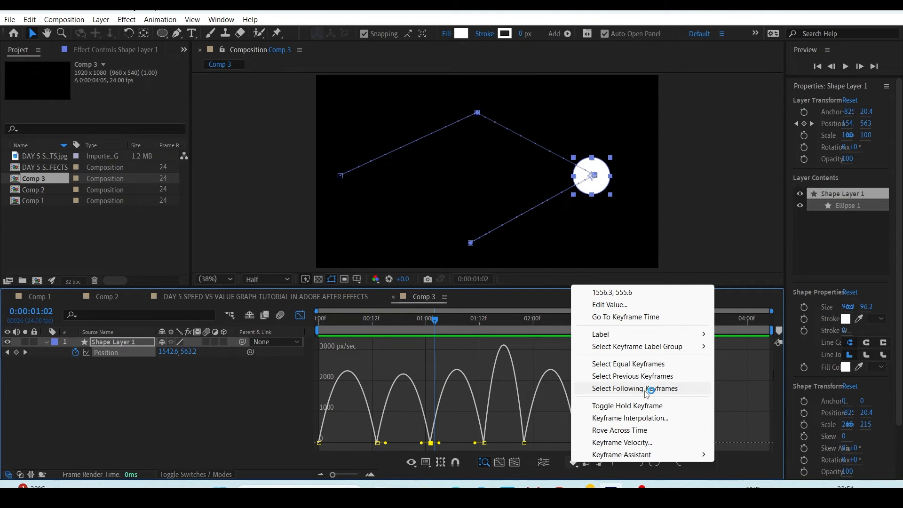
{"action": "left_click", "coordinate": [648, 389]}
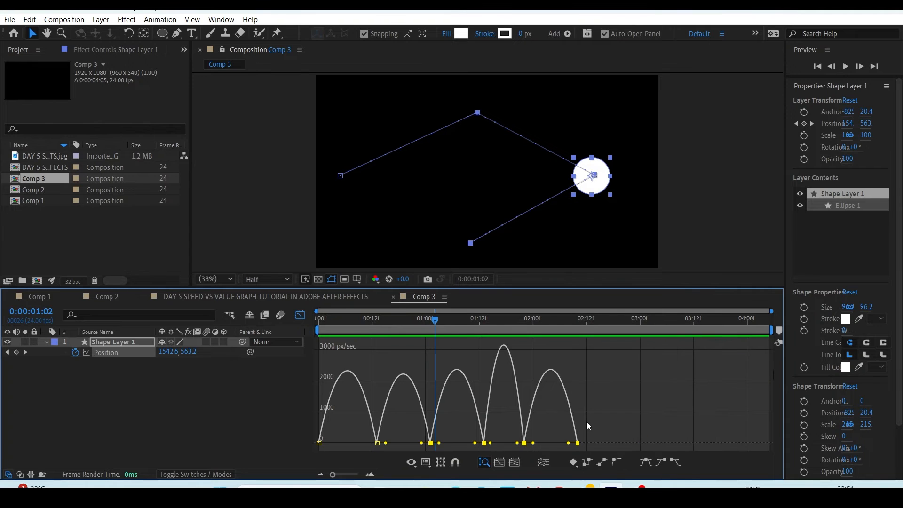
{"action": "left_click_drag", "start_coordinate": [615, 419], "coordinate": [528, 440]}
{"action": "left_click", "coordinate": [605, 414]}
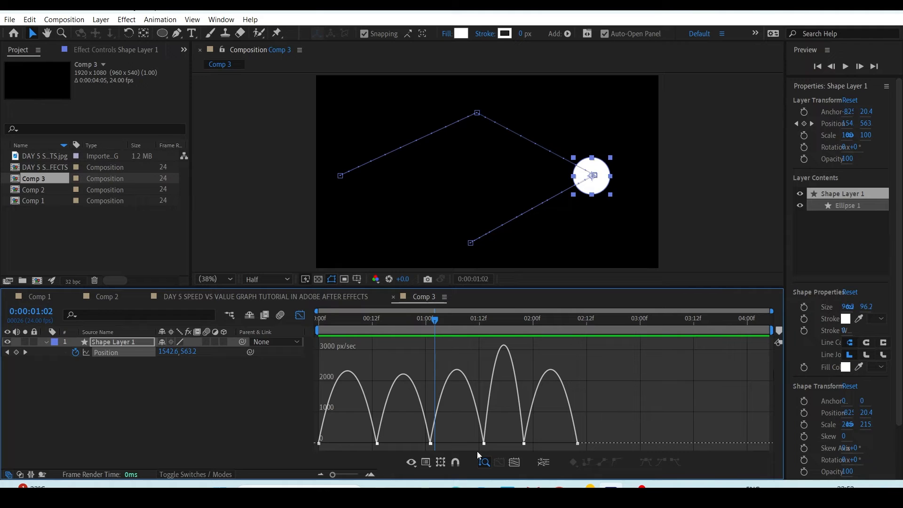
Step: Toggle Hold on the Position keyframe at 0:00:01:01 and scrub to 0:00:01:04 to check the motion
{"action": "key", "text": "ctrl+a"}
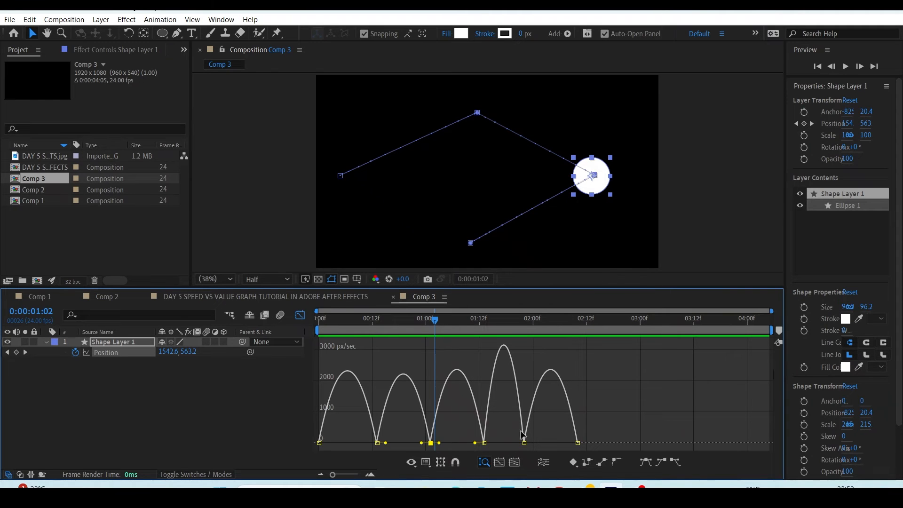
{"action": "right_click", "coordinate": [574, 465]}
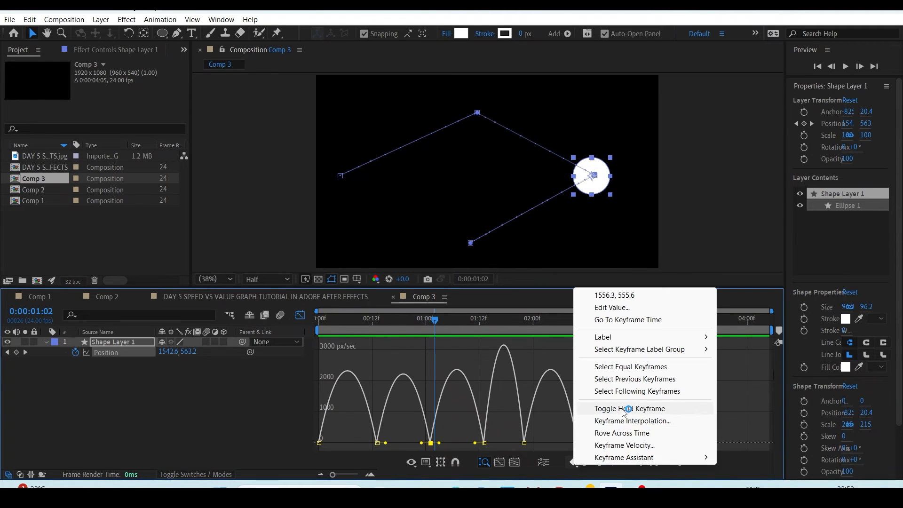
{"action": "left_click", "coordinate": [666, 409]}
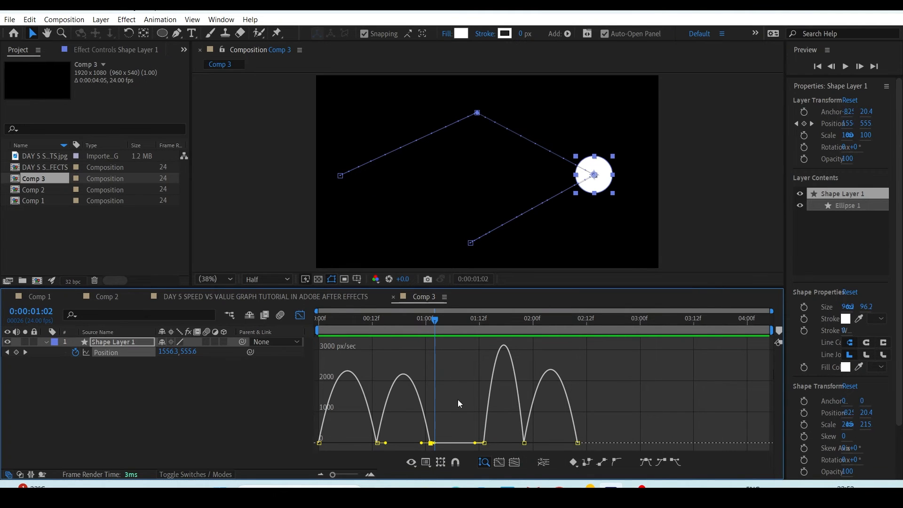
{"action": "left_click_drag", "start_coordinate": [425, 333], "coordinate": [445, 339]}
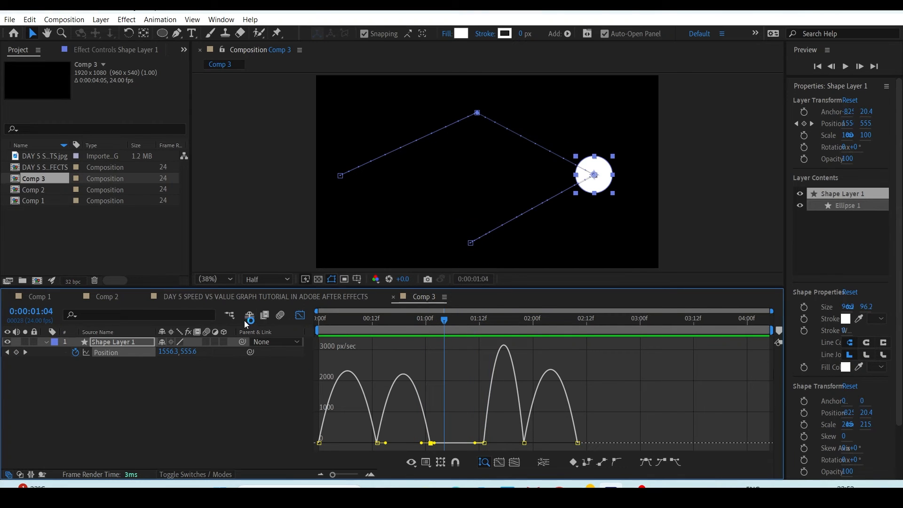
Step: Leave the graph view and examine how the hold keyframe at 0:00:01:01 is shown in the layer timeline
{"action": "left_click", "coordinate": [300, 315]}
{"action": "left_click", "coordinate": [456, 382]}
{"action": "mouse_move", "coordinate": [446, 325]}
{"action": "left_mouse_down"}
{"action": "mouse_move", "coordinate": [408, 327]}
{"action": "mouse_move", "coordinate": [453, 327]}
{"action": "mouse_move", "coordinate": [424, 325]}
{"action": "mouse_move", "coordinate": [444, 319]}
{"action": "left_mouse_up"}
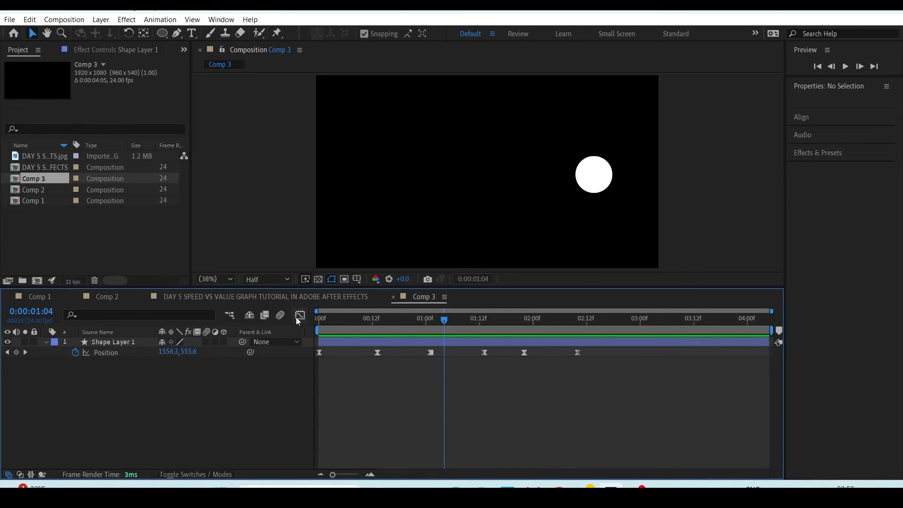
{"action": "left_click", "coordinate": [299, 316]}
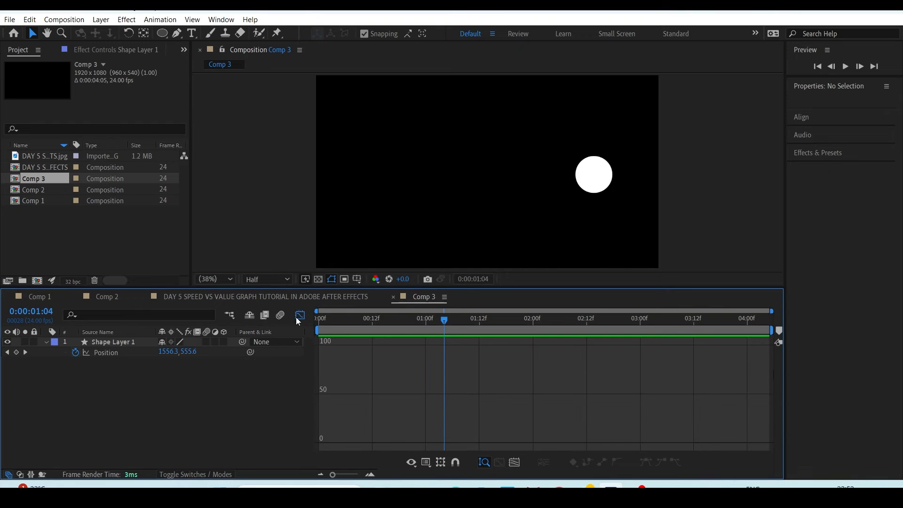
{"action": "left_click", "coordinate": [300, 315]}
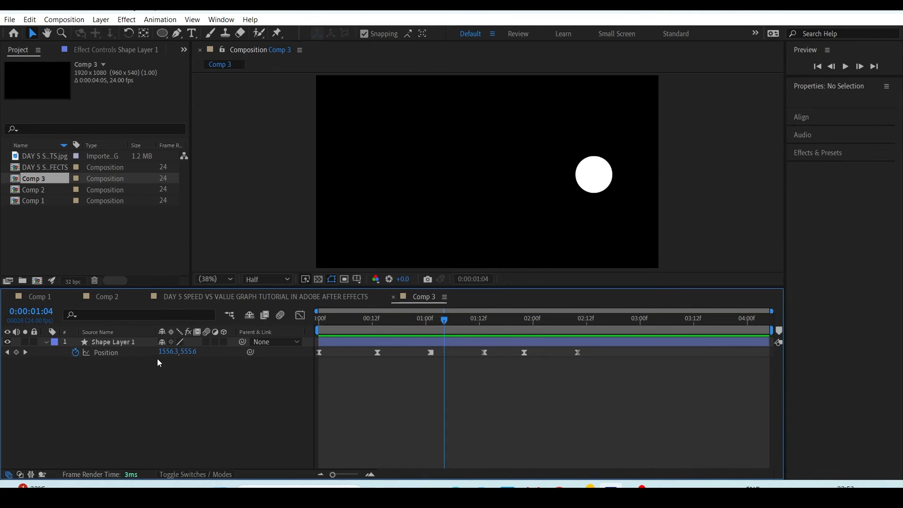
Step: Convert all of the circle's Position keyframes to linear and scrub the playhead to 0:00:01:17
{"action": "left_click", "coordinate": [134, 352]}
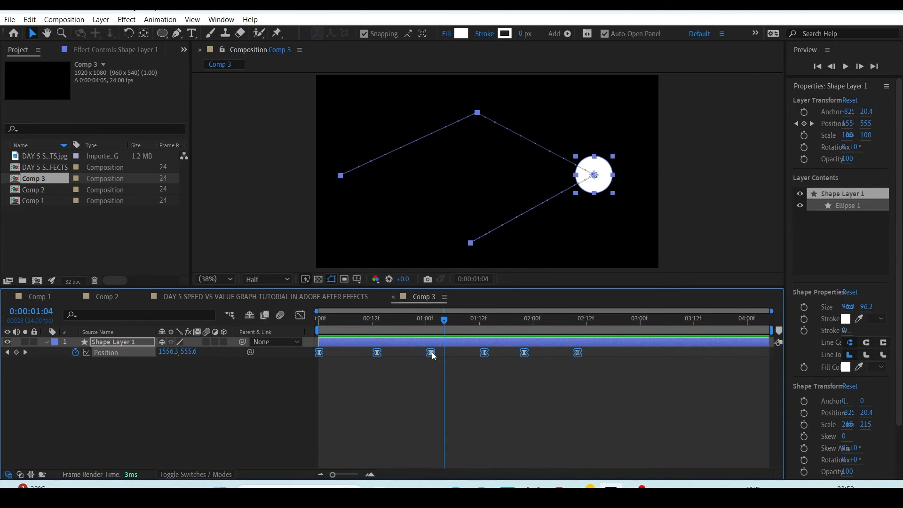
{"action": "mouse_move", "coordinate": [432, 356]}
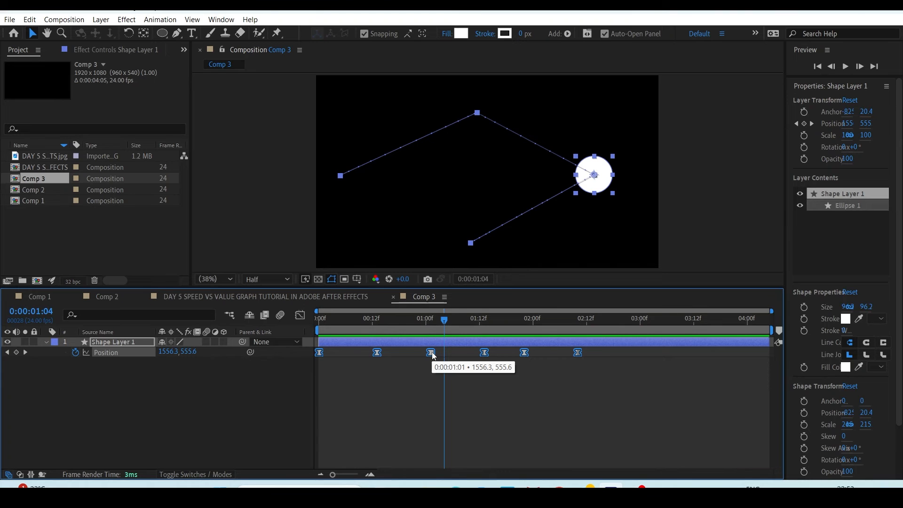
{"action": "left_click", "coordinate": [430, 352], "text": "ctrl"}
{"action": "left_click", "coordinate": [480, 386]}
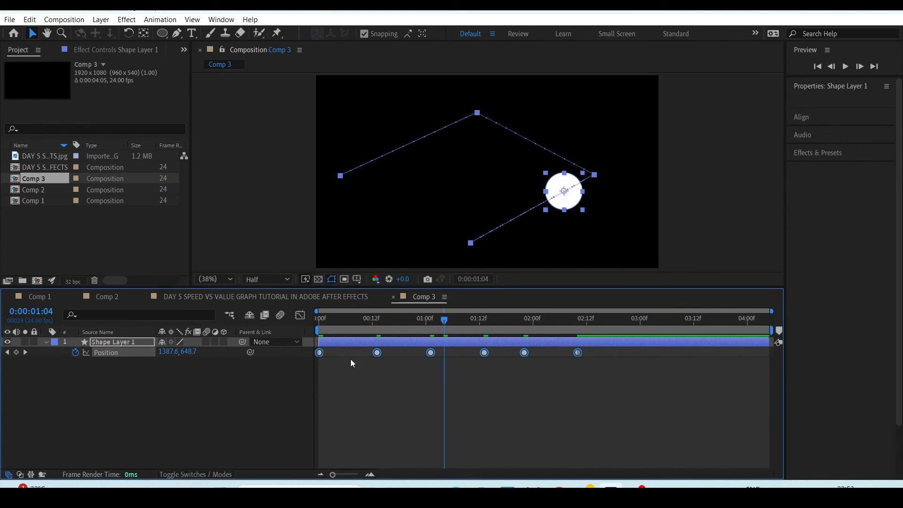
{"action": "left_click", "coordinate": [431, 352], "text": "ctrl"}
{"action": "left_click_drag", "start_coordinate": [444, 320], "coordinate": [502, 331]}
{"action": "left_click", "coordinate": [518, 403]}
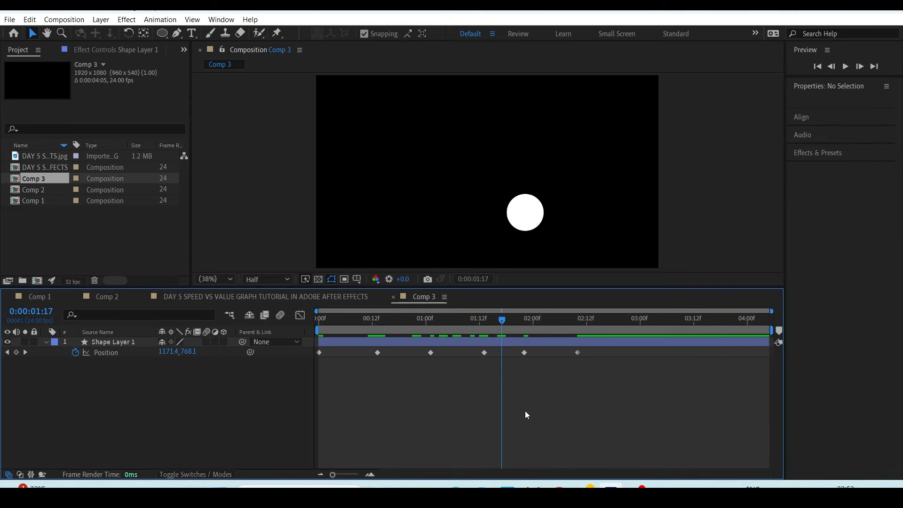
Step: Reopen the Position speed graph and select the keyframe at 0:00:01:13
{"action": "left_click", "coordinate": [99, 351]}
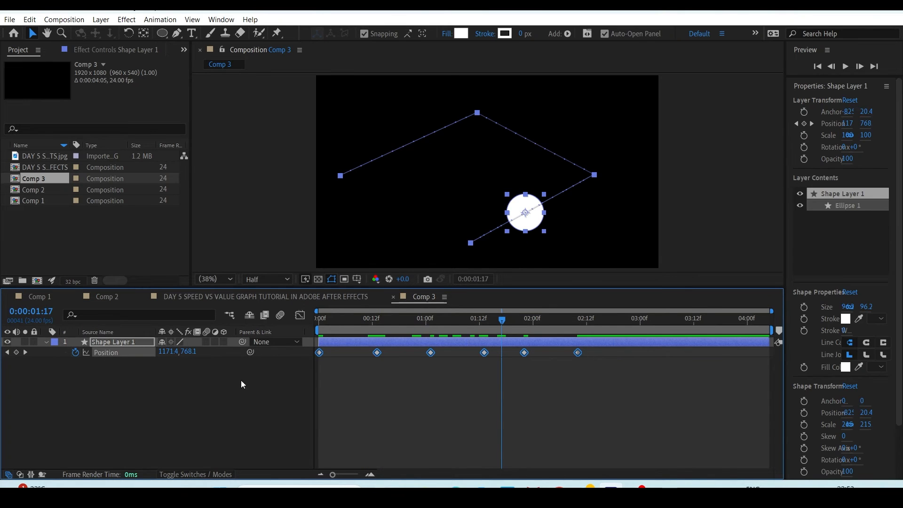
{"action": "left_click", "coordinate": [300, 315]}
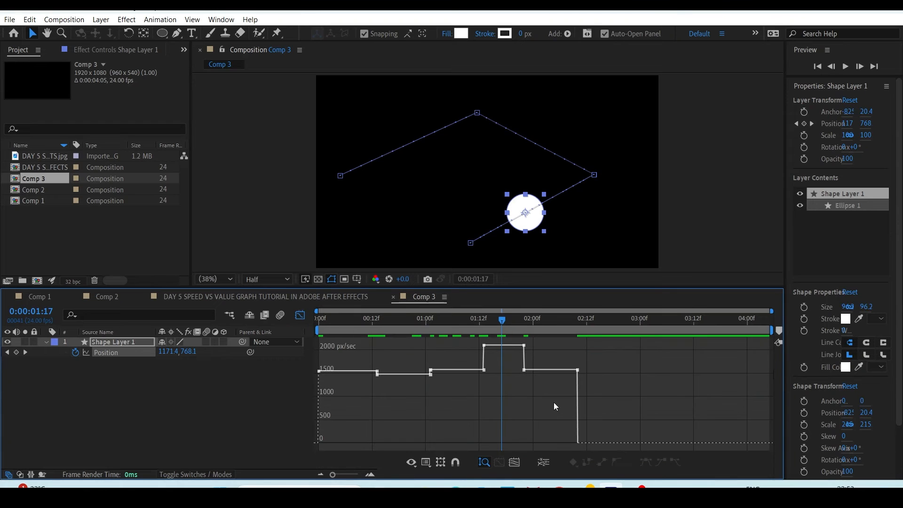
{"action": "mouse_move", "coordinate": [508, 390]}
{"action": "left_mouse_down"}
{"action": "mouse_move", "coordinate": [476, 366]}
{"action": "mouse_move", "coordinate": [516, 392]}
{"action": "left_mouse_up"}
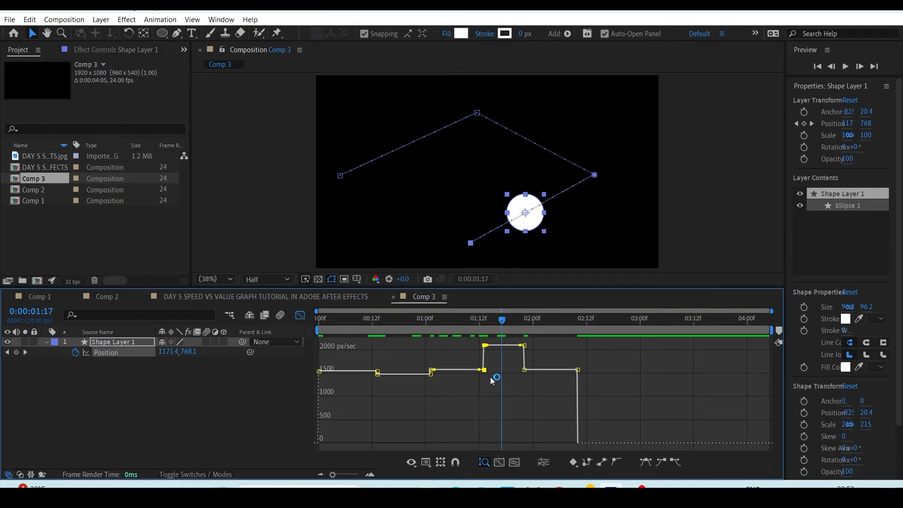
Step: Set the temporal interpolation of the Position keyframe at 0:00:01:13 to Bezier, keeping spatial interpolation Linear and roving at Lock To Time
{"action": "right_click", "coordinate": [573, 461]}
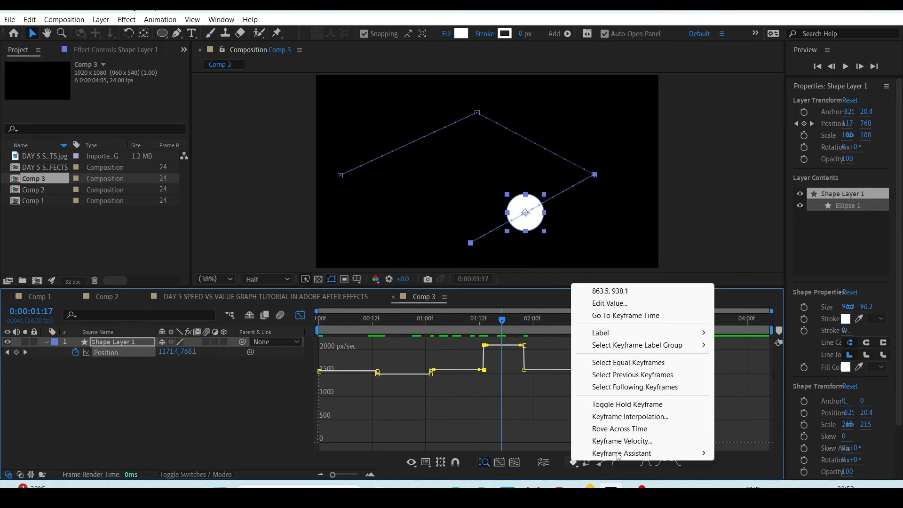
{"action": "left_click", "coordinate": [649, 420]}
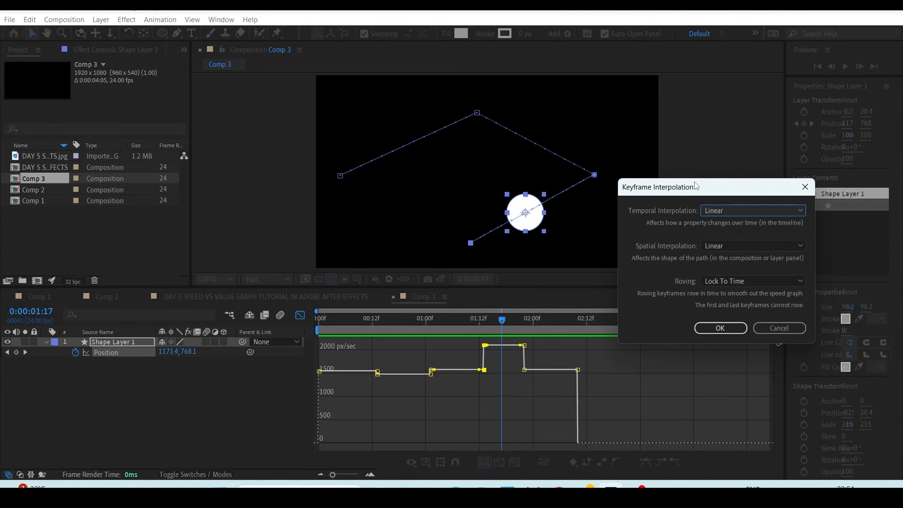
{"action": "left_click_drag", "start_coordinate": [736, 190], "coordinate": [696, 183]}
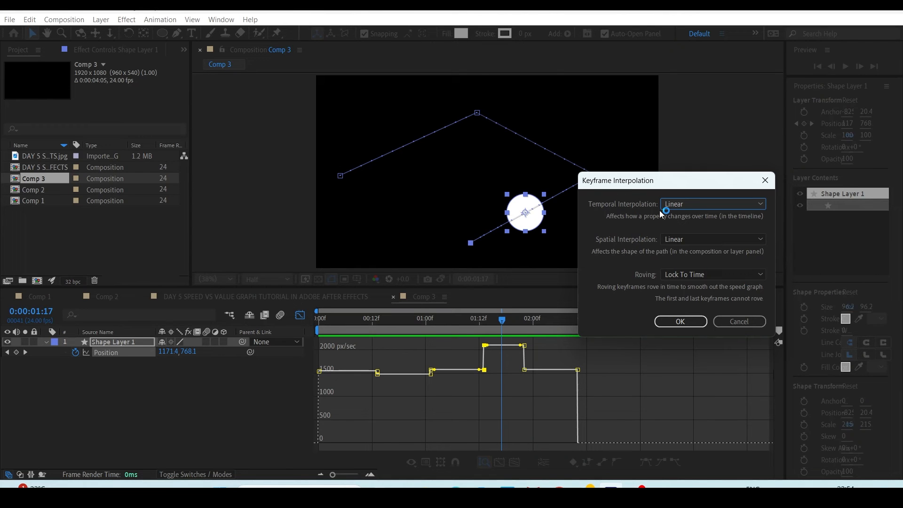
{"action": "left_click", "coordinate": [707, 204]}
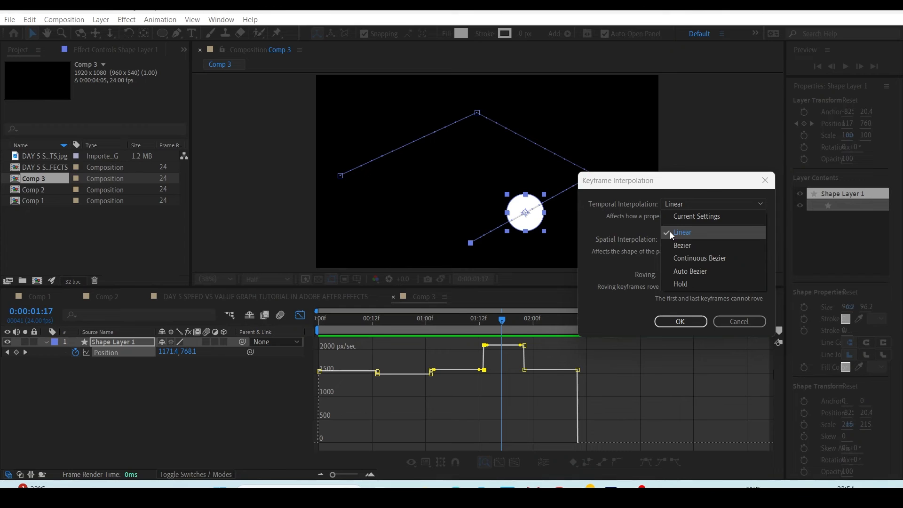
{"action": "left_click", "coordinate": [681, 246]}
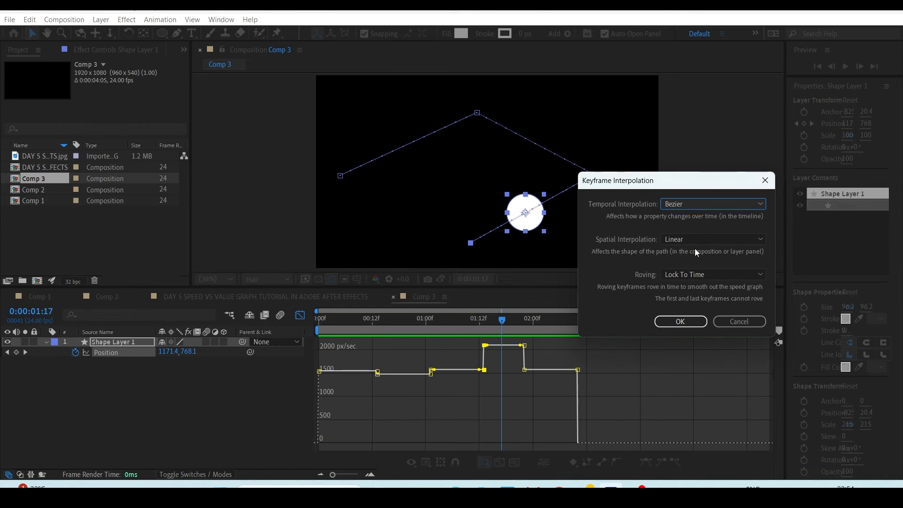
{"action": "left_click", "coordinate": [669, 242]}
{"action": "left_click", "coordinate": [704, 206]}
{"action": "left_click", "coordinate": [712, 241]}
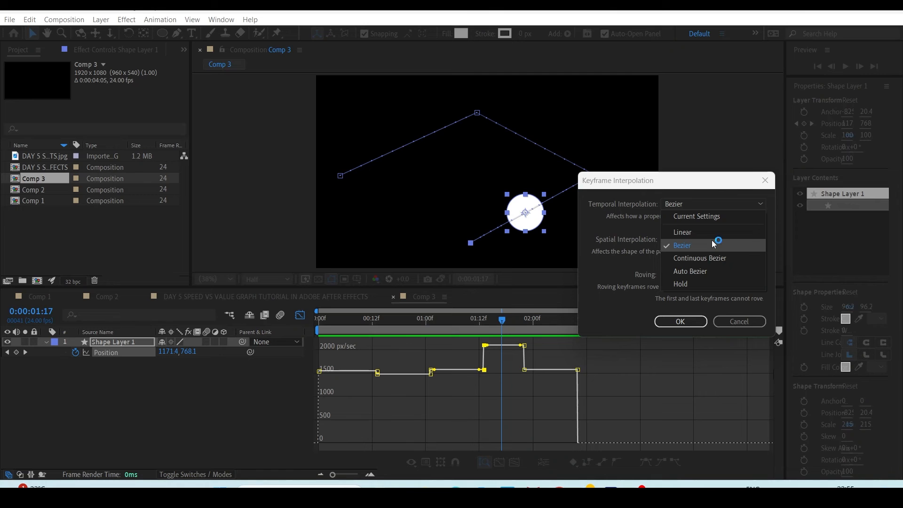
{"action": "left_click", "coordinate": [682, 232]}
{"action": "left_click", "coordinate": [697, 322]}
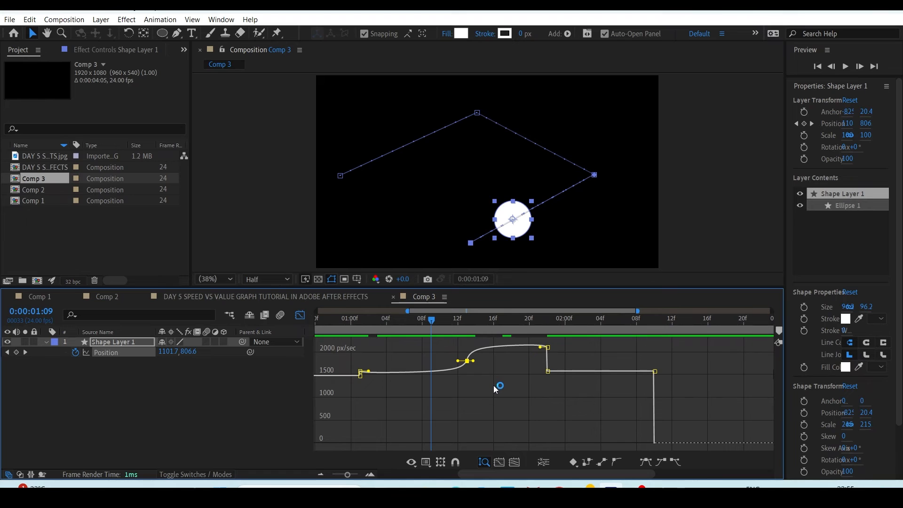
{"action": "left_click", "coordinate": [493, 385]}
{"action": "left_click_drag", "start_coordinate": [716, 364], "coordinate": [353, 420]}
{"action": "left_click", "coordinate": [467, 361]}
{"action": "left_click_drag", "start_coordinate": [497, 374], "coordinate": [507, 405]}
{"action": "left_click", "coordinate": [498, 394]}
{"action": "left_click_drag", "start_coordinate": [497, 394], "coordinate": [437, 348]}
Step: Set the temporal interpolation of the Position keyframe at 0:00:01:13 to Hold and move the playhead to that keyframe
{"action": "left_click", "coordinate": [573, 462]}
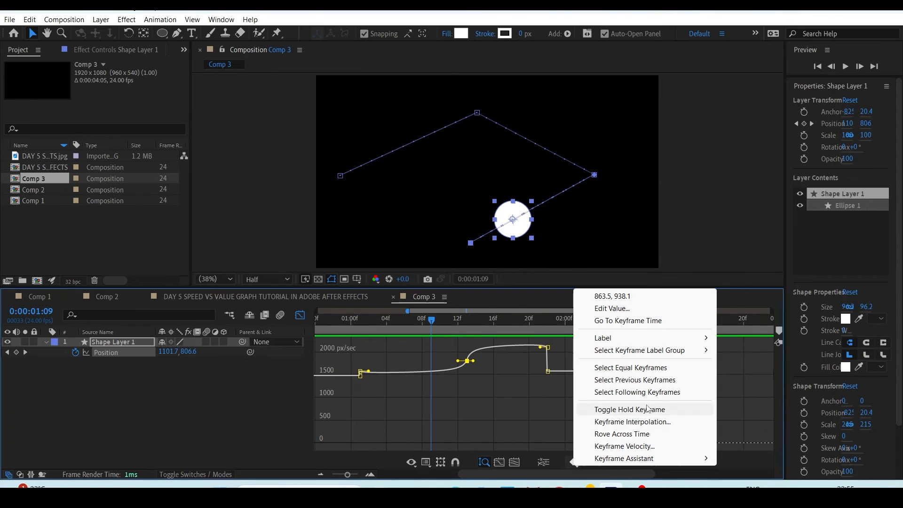
{"action": "left_click", "coordinate": [653, 421]}
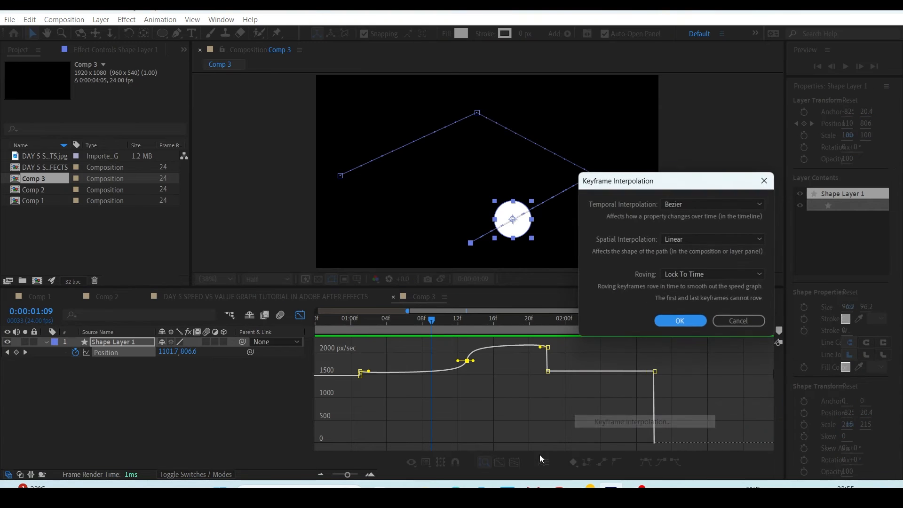
{"action": "left_click", "coordinate": [703, 205]}
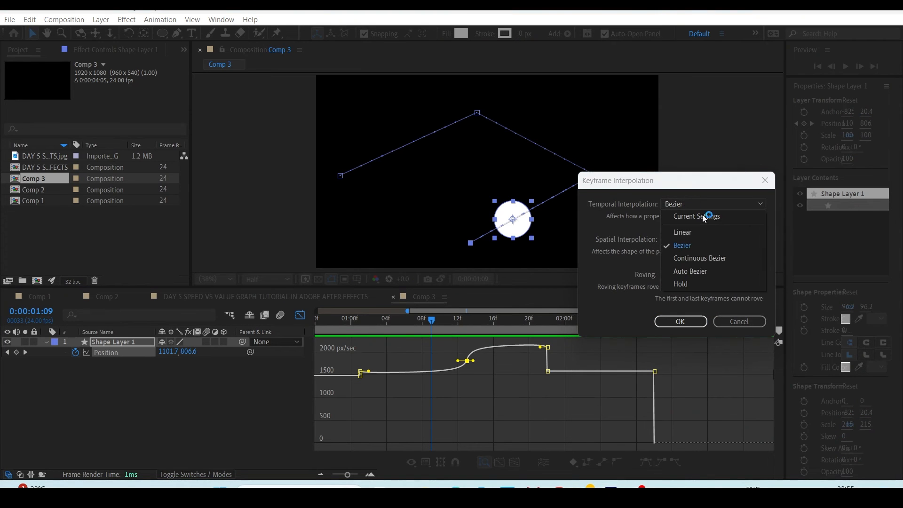
{"action": "left_click", "coordinate": [701, 282]}
{"action": "left_click", "coordinate": [685, 322]}
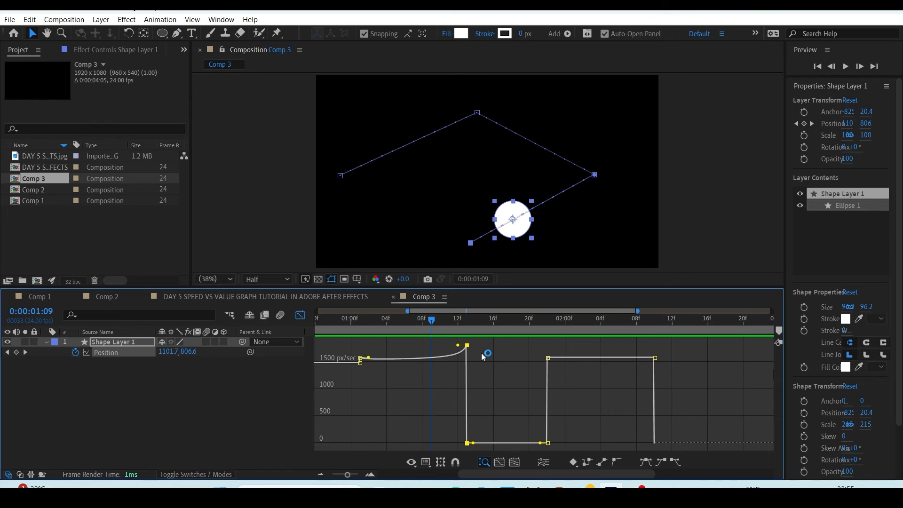
{"action": "key", "text": "k"}
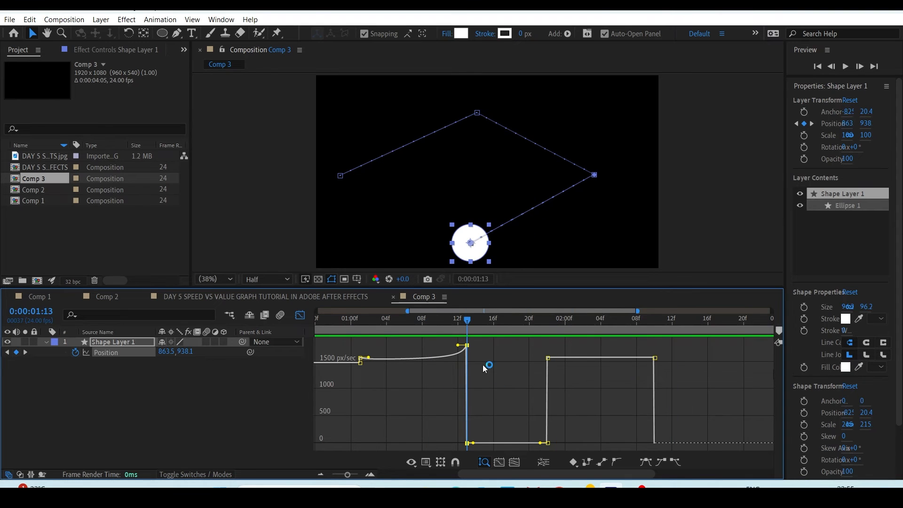
Step: Undo the Hold and Bezier interpolation changes on the Position keyframe at 0:00:01:13
{"action": "key", "text": "ctrl+z"}
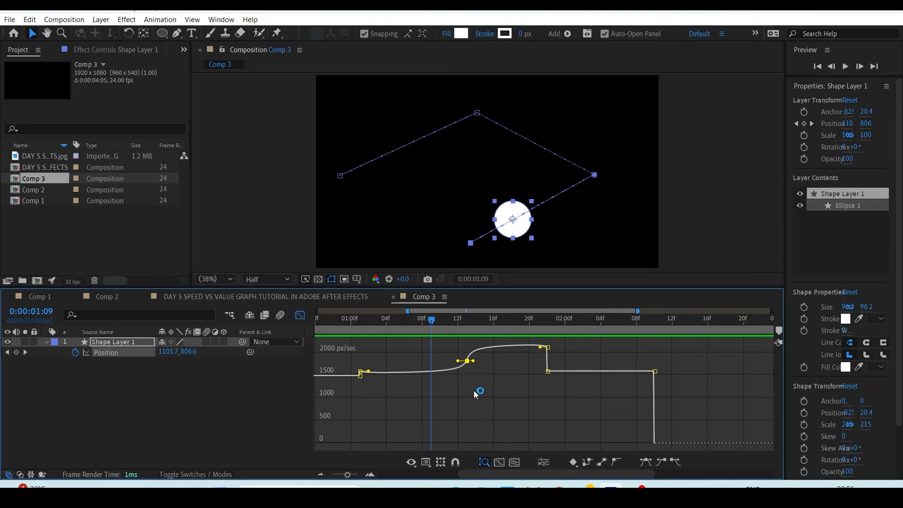
{"action": "key", "text": "ctrl+z"}
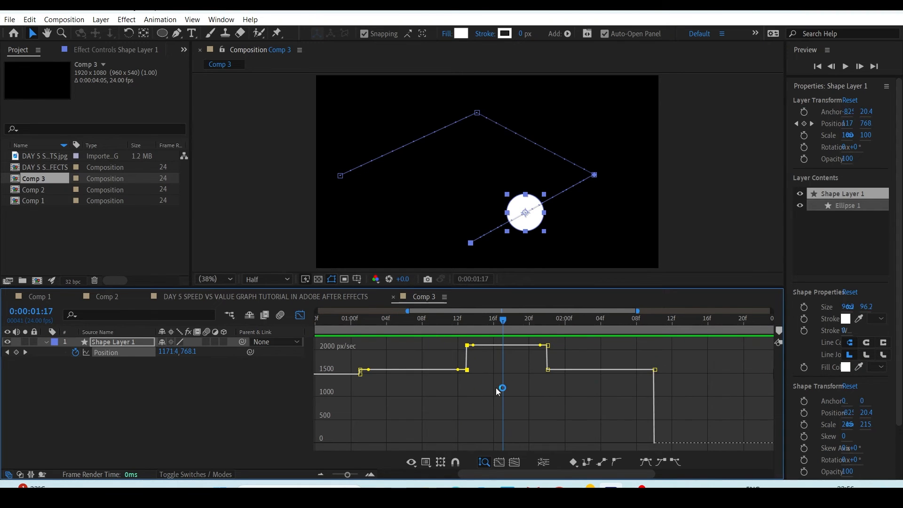
Step: Set the spatial interpolation of the Position keyframe at 0:00:01:01 to Bezier, keeping temporal interpolation Linear and roving at Lock To Time
{"action": "left_click_drag", "start_coordinate": [487, 332], "coordinate": [365, 352]}
{"action": "left_click", "coordinate": [360, 372]}
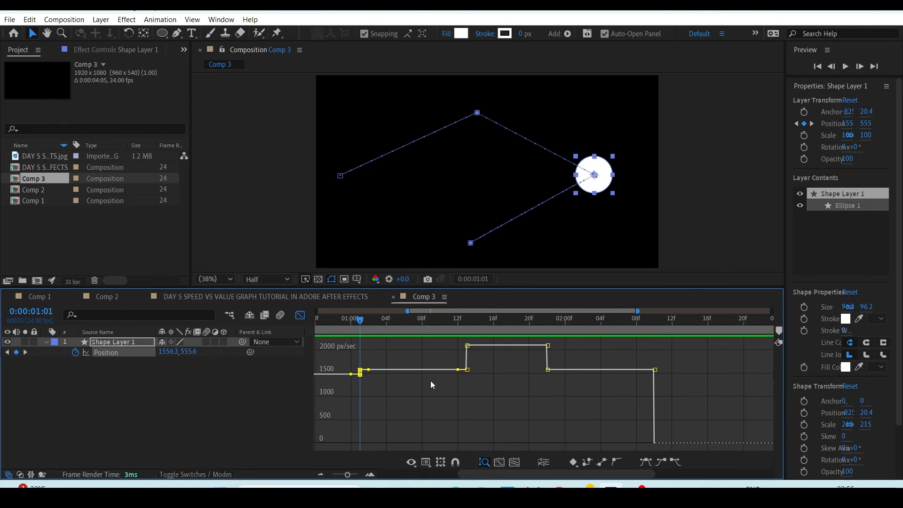
{"action": "right_click", "coordinate": [570, 464]}
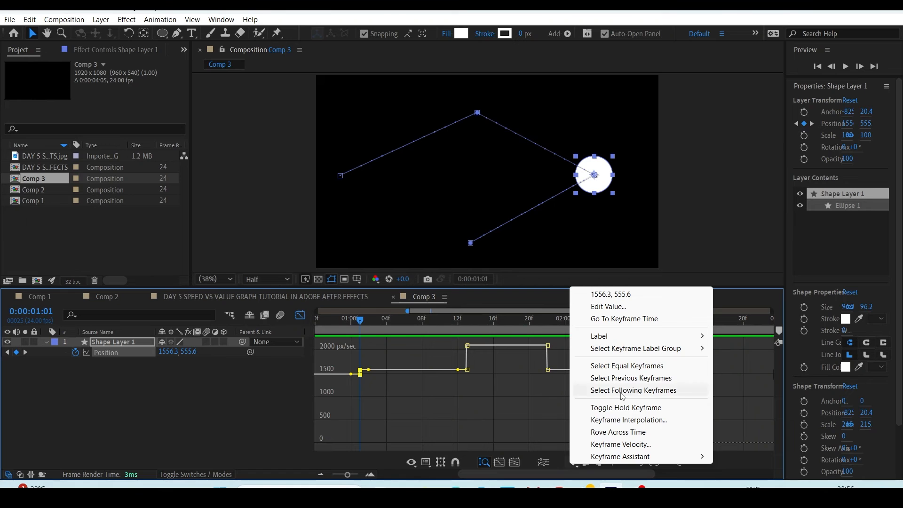
{"action": "left_click", "coordinate": [620, 420]}
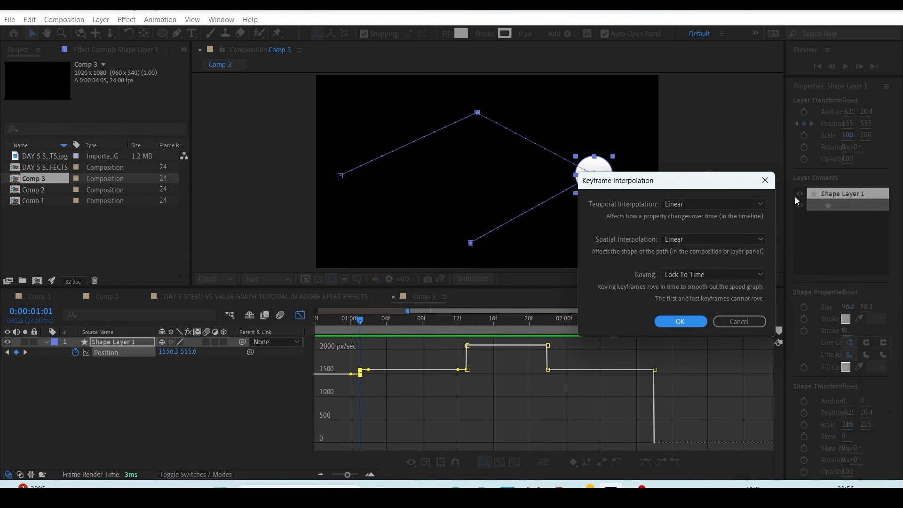
{"action": "left_click_drag", "start_coordinate": [676, 183], "coordinate": [695, 169]}
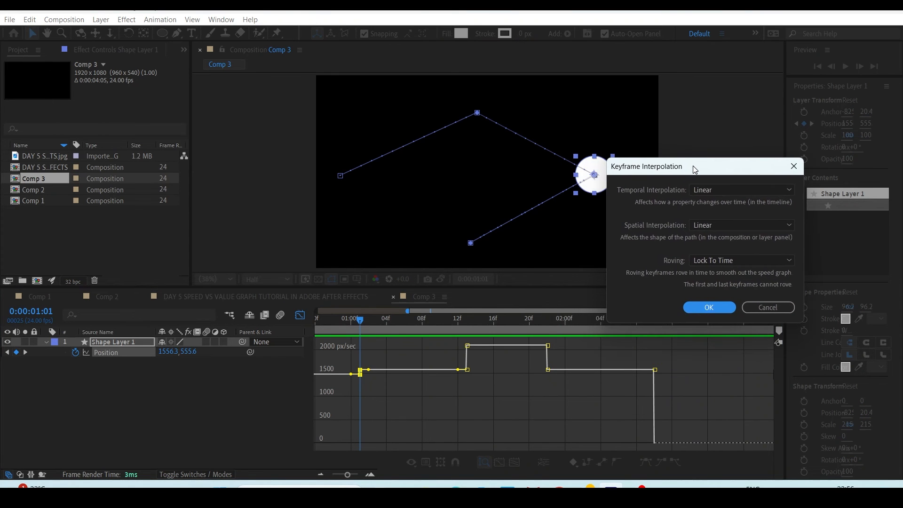
{"action": "left_click", "coordinate": [712, 226]}
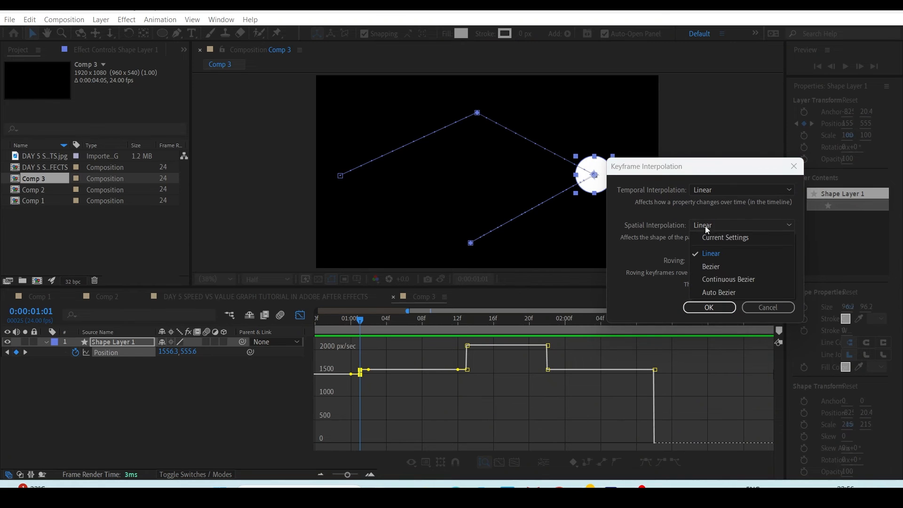
{"action": "left_click", "coordinate": [669, 229]}
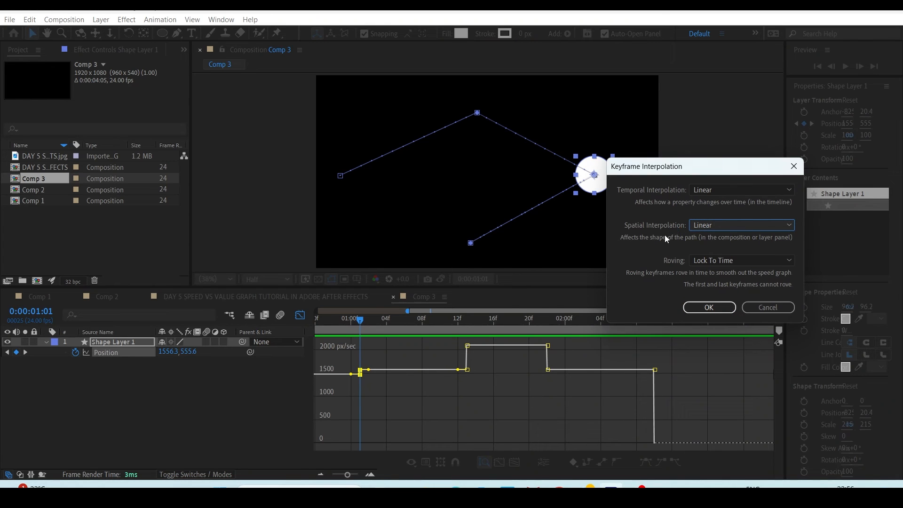
{"action": "left_click", "coordinate": [721, 227]}
{"action": "left_click", "coordinate": [720, 264]}
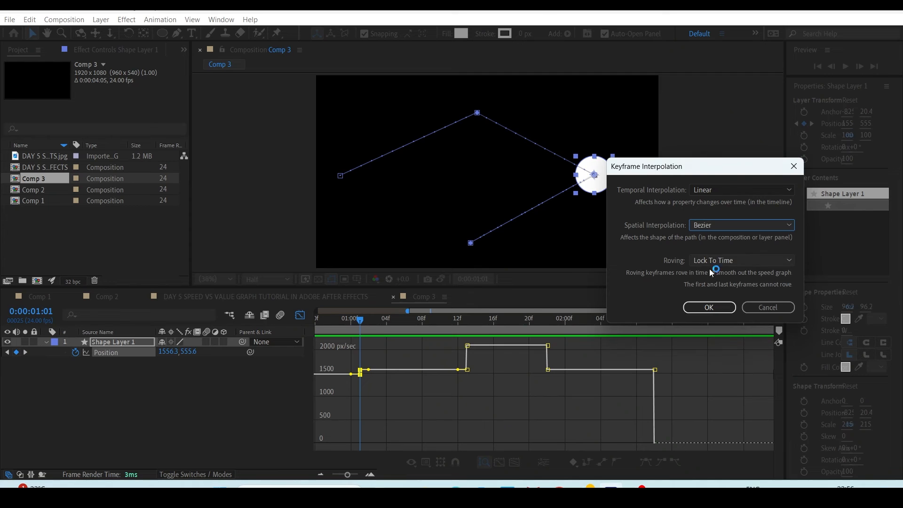
{"action": "left_click", "coordinate": [708, 307]}
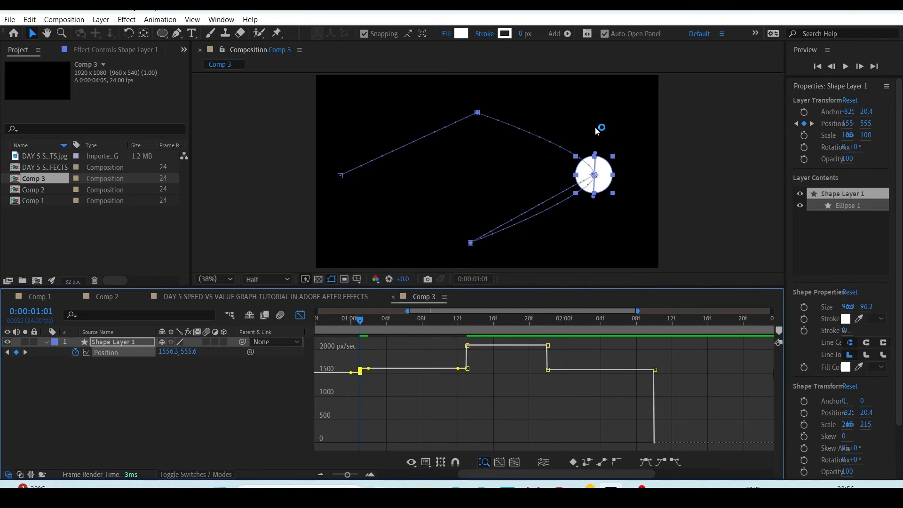
Step: Reselect the Position property and undo the spatial Bezier change on the keyframe at 0:00:01:01
{"action": "left_click_drag", "start_coordinate": [704, 98], "coordinate": [519, 216]}
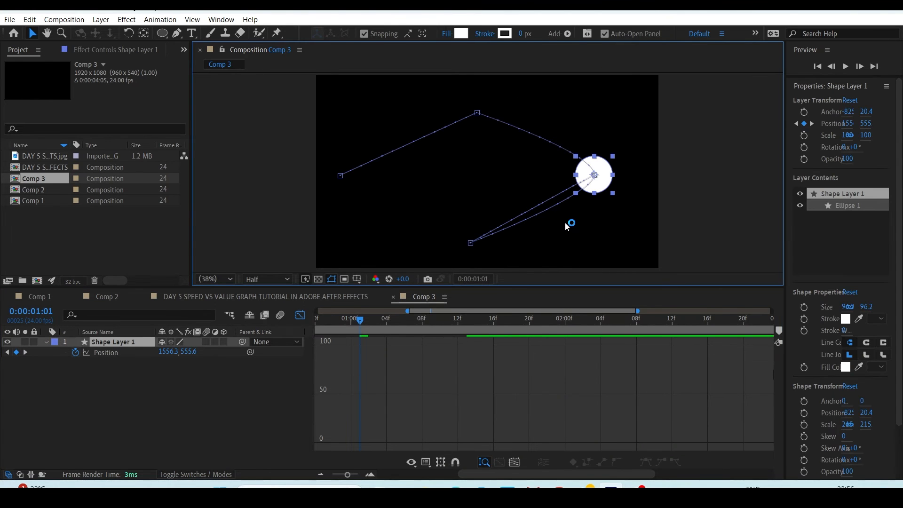
{"action": "left_click", "coordinate": [137, 352]}
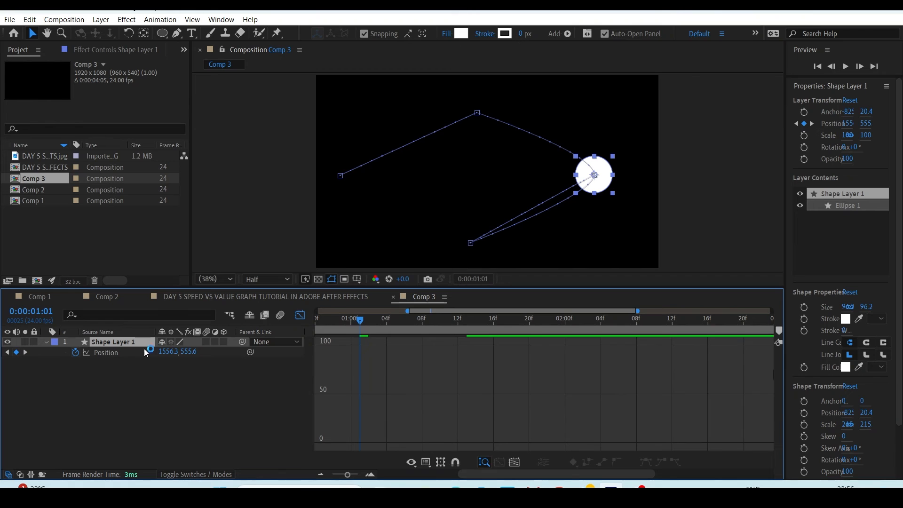
{"action": "left_click", "coordinate": [109, 353]}
{"action": "left_click_drag", "start_coordinate": [359, 322], "coordinate": [403, 331]}
{"action": "key", "text": "minus"}
{"action": "left_click", "coordinate": [420, 381]}
{"action": "key", "text": "ctrl+z"}
Step: Set the spatial interpolation of Shape Layer 1's Position keyframe at 0:00:00:13 to Bezier and stretch both its motion path handles outward
{"action": "left_click", "coordinate": [377, 372]}
{"action": "scroll", "coordinate": [378, 355], "scroll_direction": "up", "scroll_amount": 3}
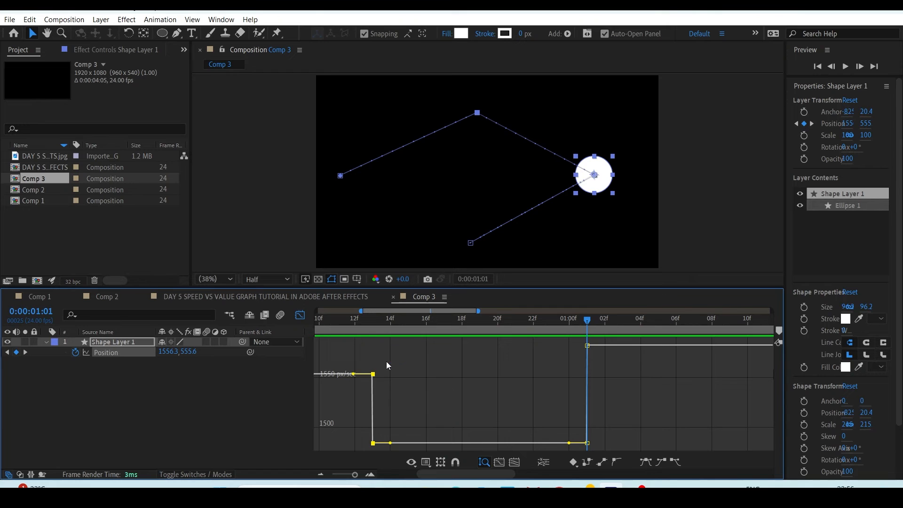
{"action": "left_click_drag", "start_coordinate": [406, 418], "coordinate": [346, 460]}
{"action": "left_click", "coordinate": [570, 463]}
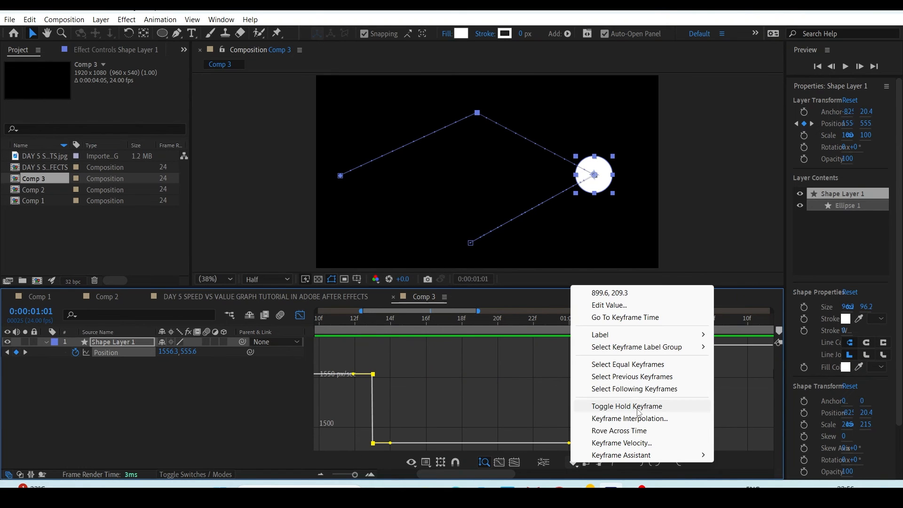
{"action": "left_click", "coordinate": [630, 418]}
{"action": "left_click", "coordinate": [713, 223]}
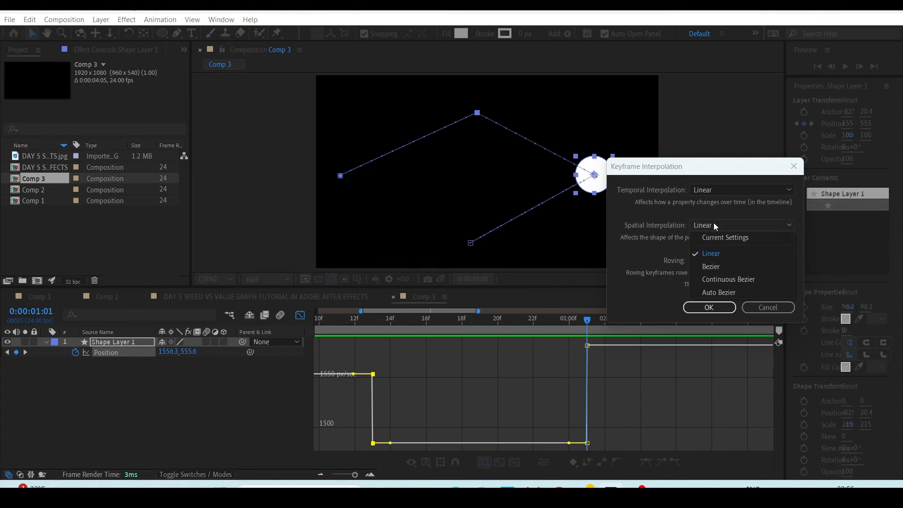
{"action": "left_click", "coordinate": [716, 265]}
{"action": "left_click", "coordinate": [708, 307]}
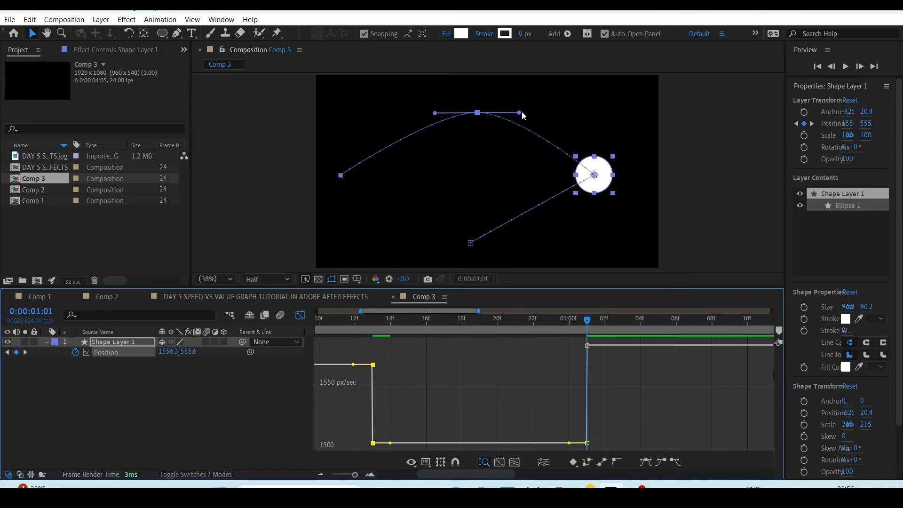
{"action": "left_click_drag", "start_coordinate": [520, 114], "coordinate": [573, 109]}
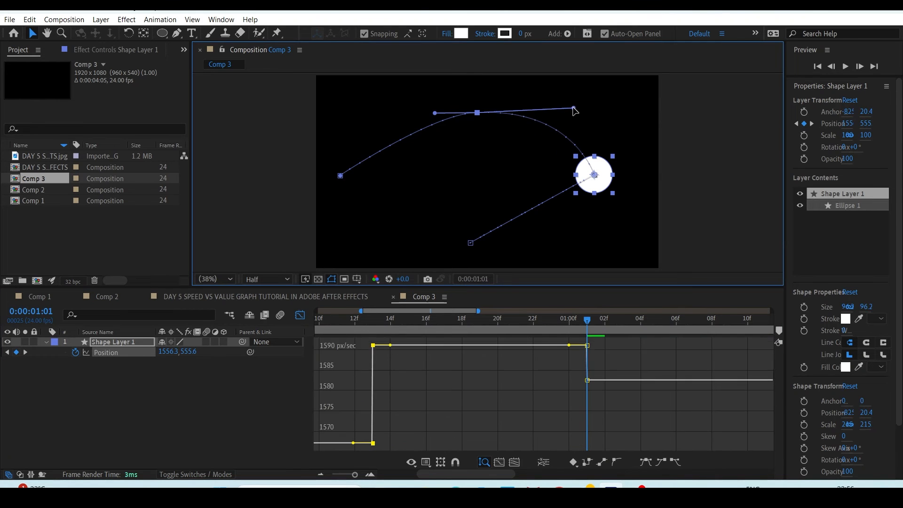
{"action": "left_click_drag", "start_coordinate": [429, 115], "coordinate": [402, 114]}
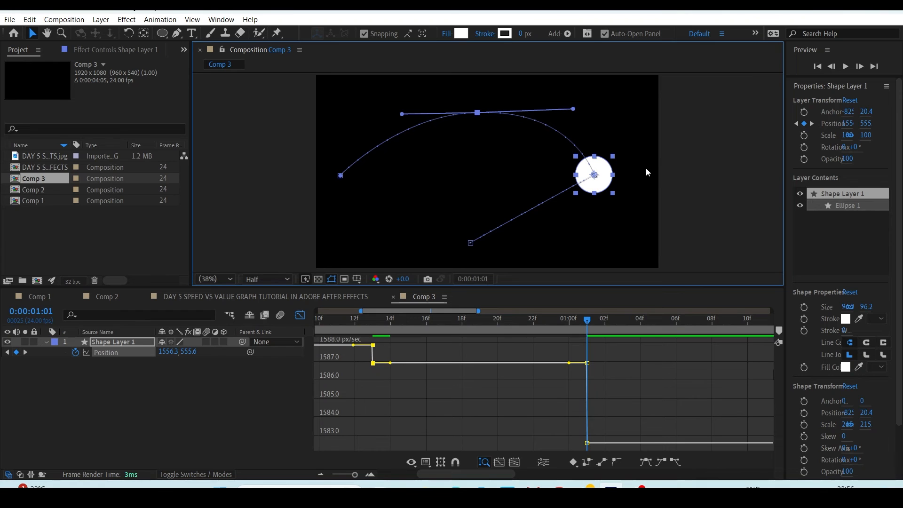
Step: Convert the motion path point at the 0:00:01:01 keyframe to a smooth point with the Convert Vertex tool, then return to the Selection tool
{"action": "left_click", "coordinate": [176, 33]}
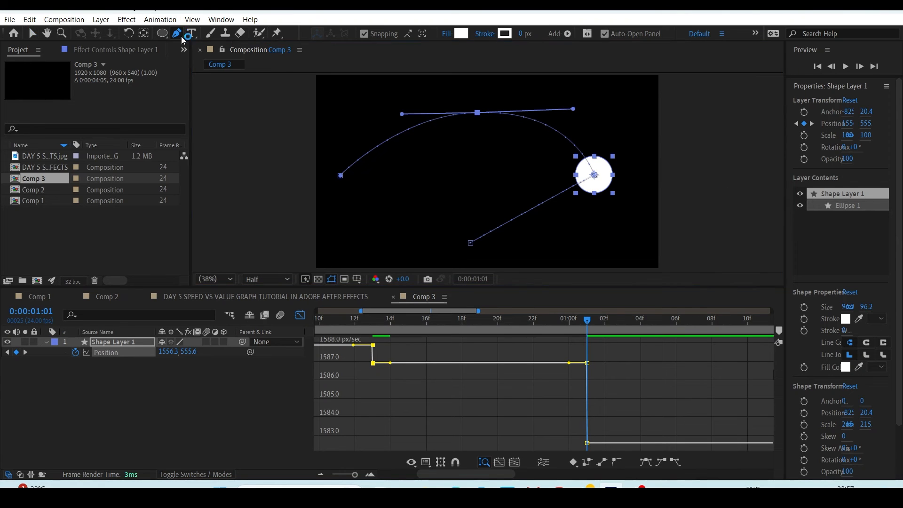
{"action": "left_click", "coordinate": [226, 70]}
{"action": "left_click", "coordinate": [594, 175]}
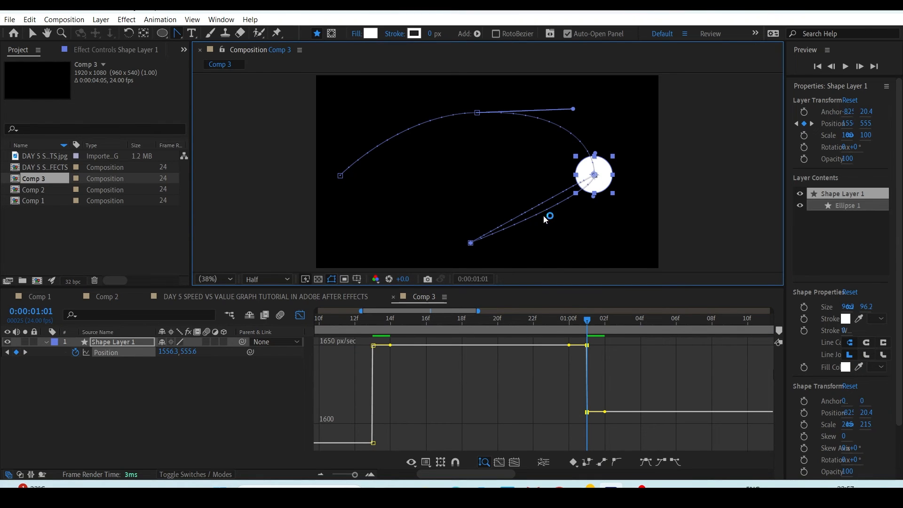
{"action": "key", "text": "semicolon"}
{"action": "key", "text": "v"}
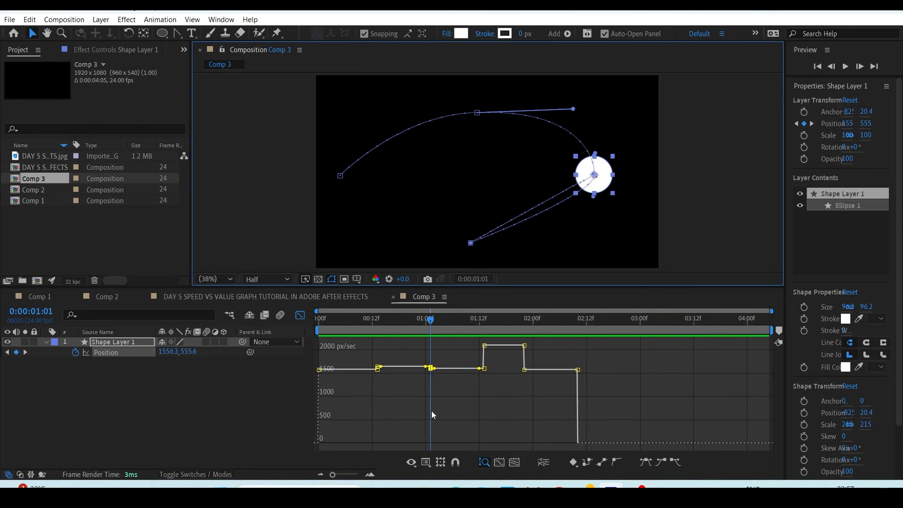
Step: Deselect and collapse Shape Layer 1, lock it and hide it
{"action": "left_click", "coordinate": [3, 347]}
{"action": "left_click", "coordinate": [44, 341]}
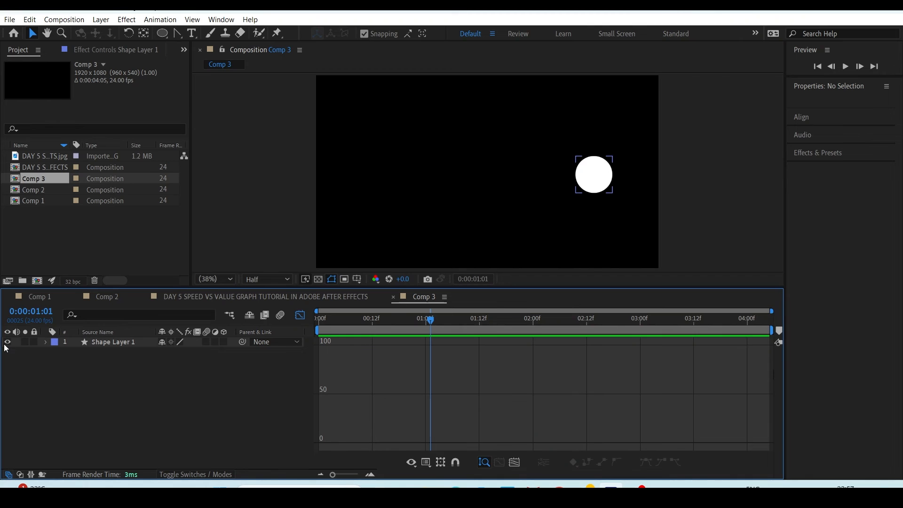
{"action": "left_click", "coordinate": [7, 342]}
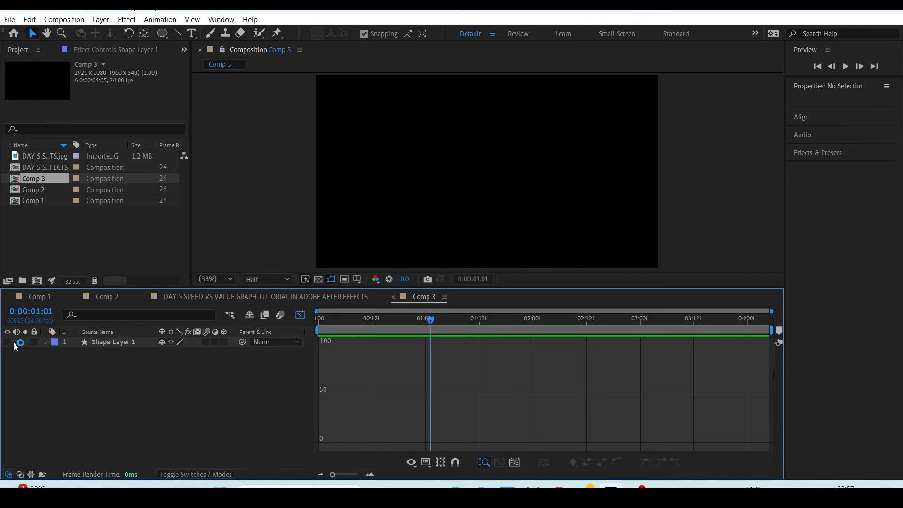
Step: Draw a white circle about 168 px wide on a new shape layer, centre its anchor point and place it at about 326, 566
{"action": "left_click", "coordinate": [166, 35]}
{"action": "left_click", "coordinate": [202, 56]}
{"action": "mouse_move", "coordinate": [378, 132]}
{"action": "left_mouse_down"}
{"action": "mouse_move", "coordinate": [422, 178]}
{"action": "mouse_move", "coordinate": [416, 171]}
{"action": "left_mouse_up"}
{"action": "key", "text": "ctrl+alt+Home"}
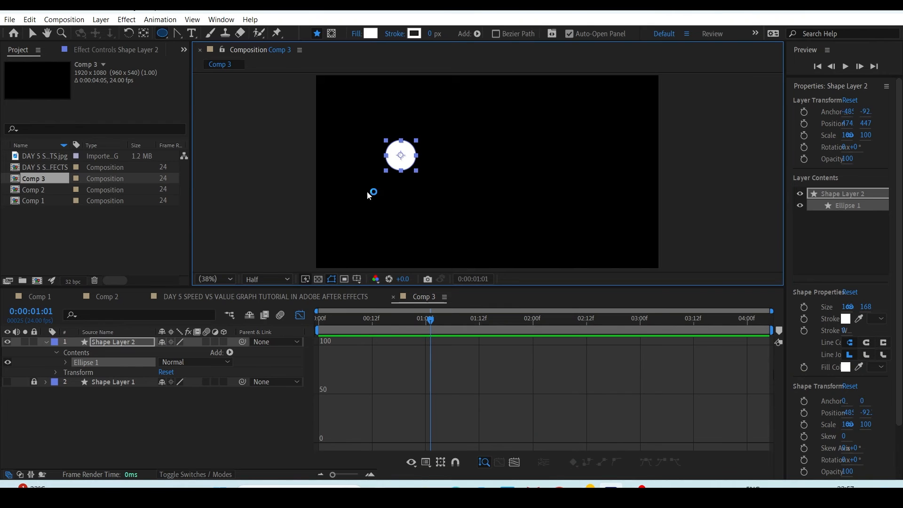
{"action": "key", "text": "v"}
{"action": "left_click_drag", "start_coordinate": [403, 153], "coordinate": [376, 174]}
{"action": "left_click", "coordinate": [252, 323]}
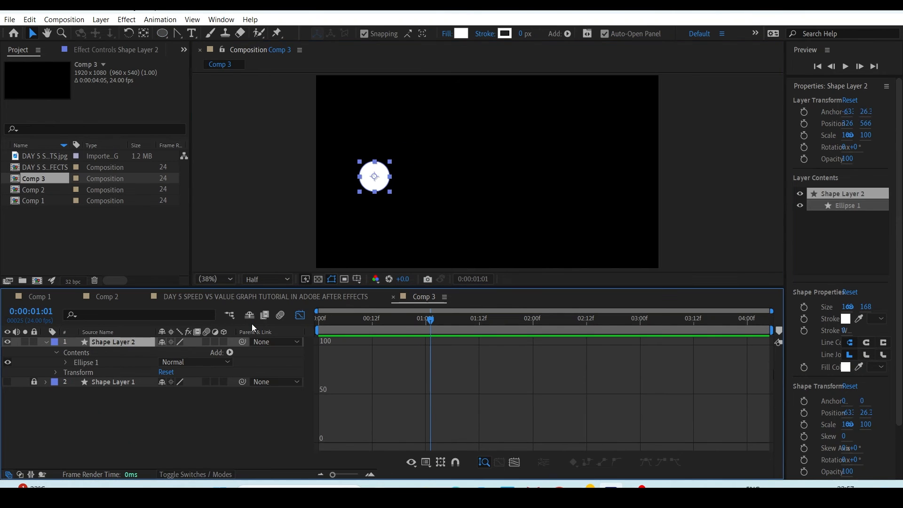
Step: Keyframe Shape Layer 2's Position at 0:00:00:00, and at 0:00:00:13 move the circle up to about 908.8, 258.1
{"action": "key", "text": "p"}
{"action": "left_click_drag", "start_coordinate": [372, 319], "coordinate": [255, 331]}
{"action": "left_click", "coordinate": [300, 315]}
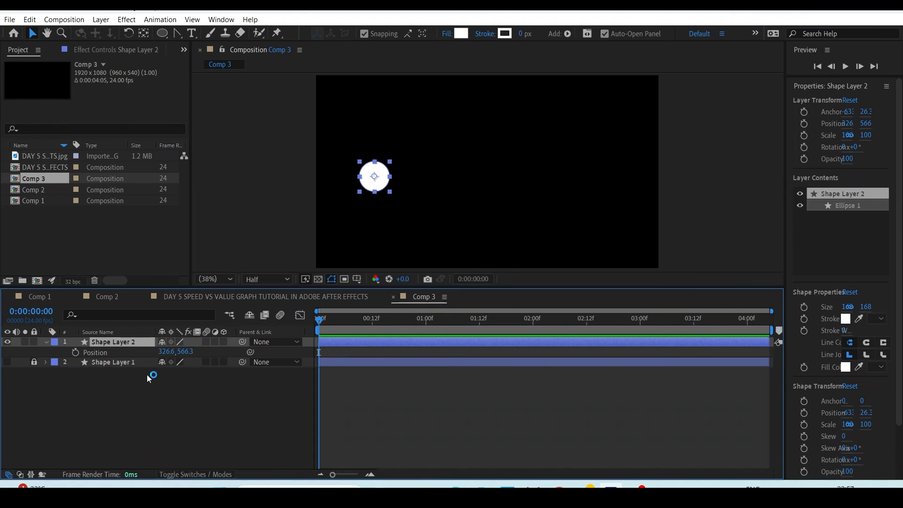
{"action": "left_click", "coordinate": [75, 353]}
{"action": "left_click", "coordinate": [377, 332]}
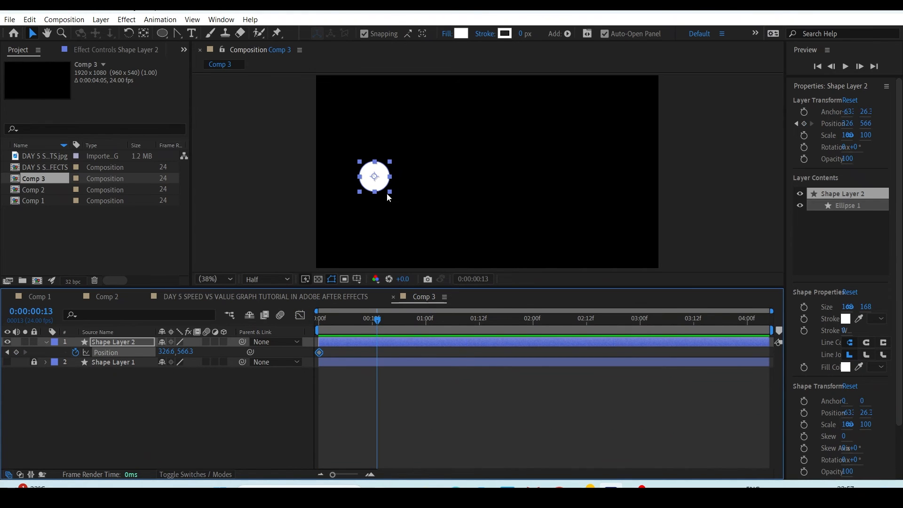
{"action": "left_click_drag", "start_coordinate": [376, 178], "coordinate": [478, 121]}
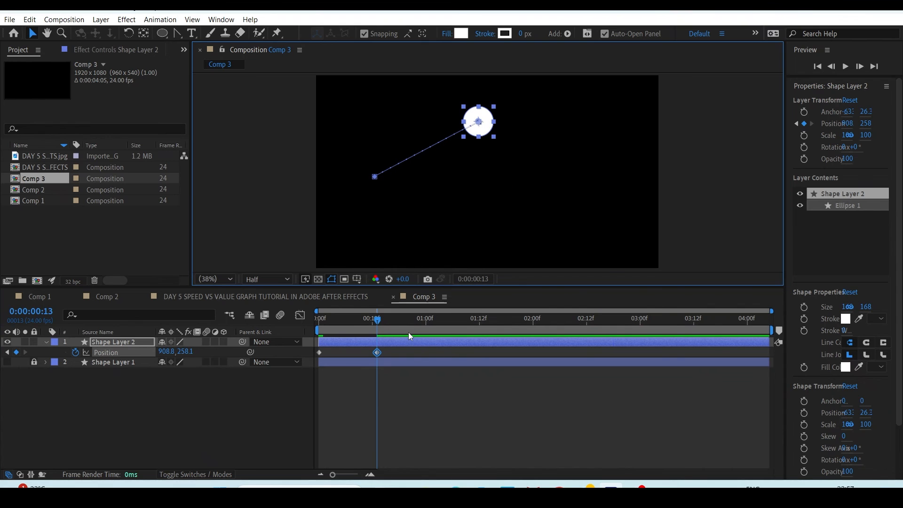
Step: Add a third Position keyframe just after one second with the circle at about 1433.0, 529.5, and preview the motion
{"action": "left_click_drag", "start_coordinate": [411, 322], "coordinate": [433, 324]}
{"action": "left_click_drag", "start_coordinate": [491, 130], "coordinate": [586, 181]}
{"action": "key", "text": "Home"}
{"action": "key", "text": "space"}
{"action": "key", "text": "space"}
{"action": "left_click", "coordinate": [465, 356]}
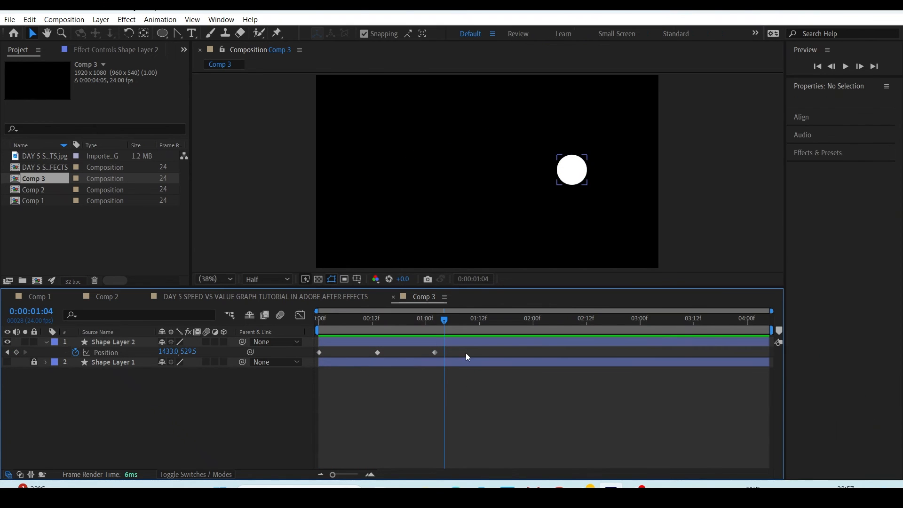
Step: Apply Easy Ease to all three Position keyframes of Shape Layer 2 and preview the eased motion
{"action": "left_click_drag", "start_coordinate": [451, 349], "coordinate": [326, 371]}
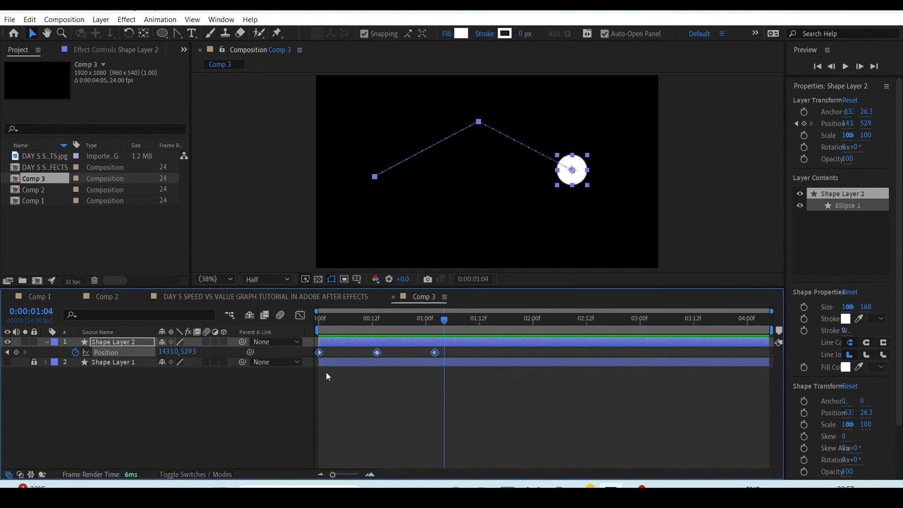
{"action": "right_click", "coordinate": [129, 352]}
{"action": "mouse_move", "coordinate": [202, 333]}
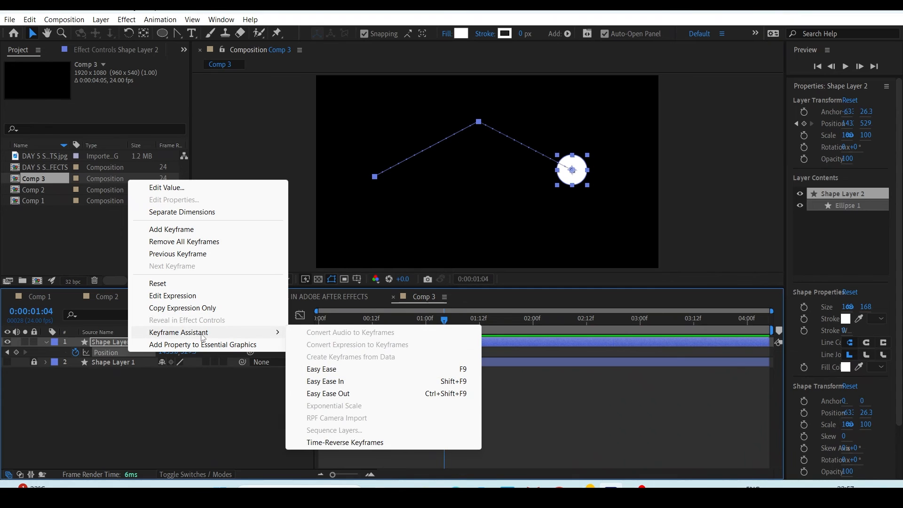
{"action": "left_click", "coordinate": [329, 369]}
{"action": "key", "text": "space"}
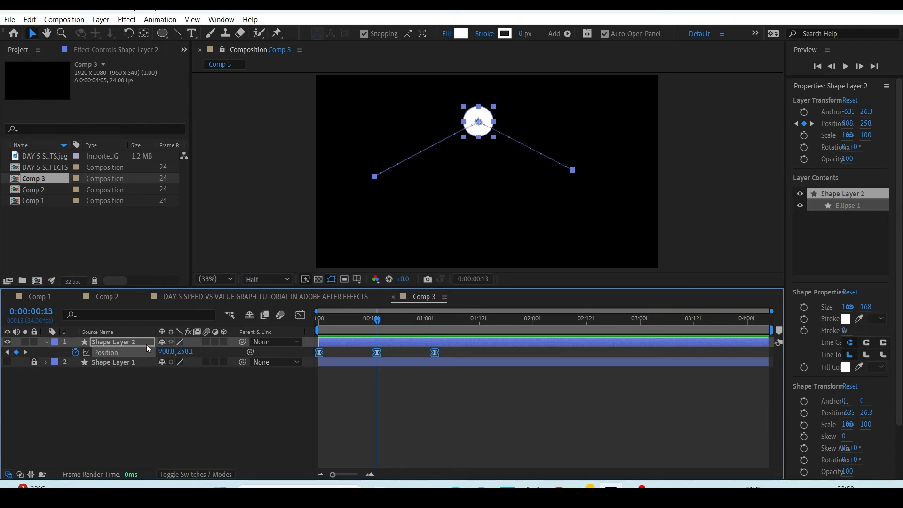
Step: In the speed graph, set Shape Layer 2's 0:00:00:13 Position keyframe to Bezier spatial interpolation and pull its motion path handles outward
{"action": "left_click", "coordinate": [299, 315]}
{"action": "key", "text": "ctrl+a"}
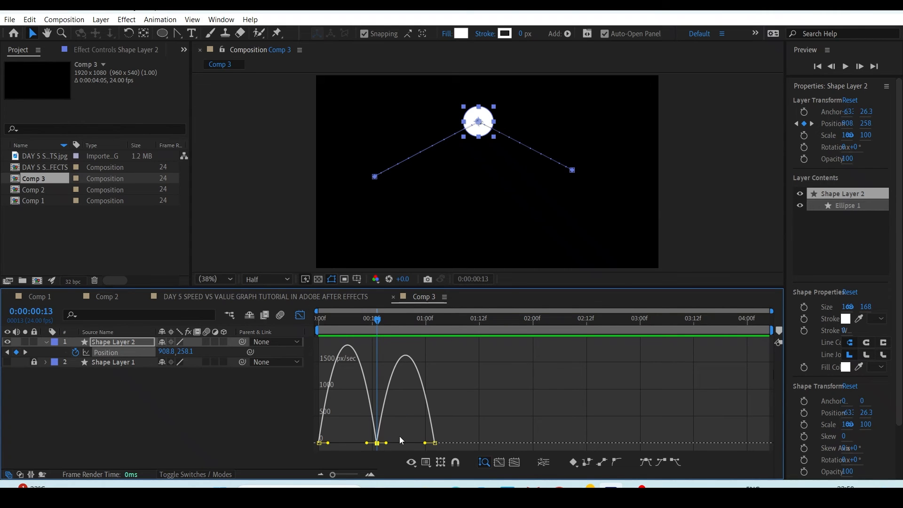
{"action": "left_click", "coordinate": [576, 464]}
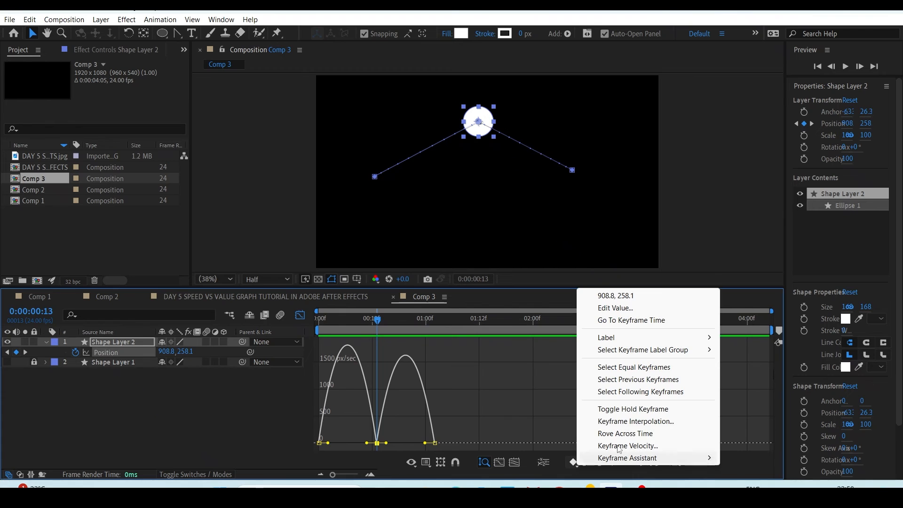
{"action": "left_click", "coordinate": [628, 421]}
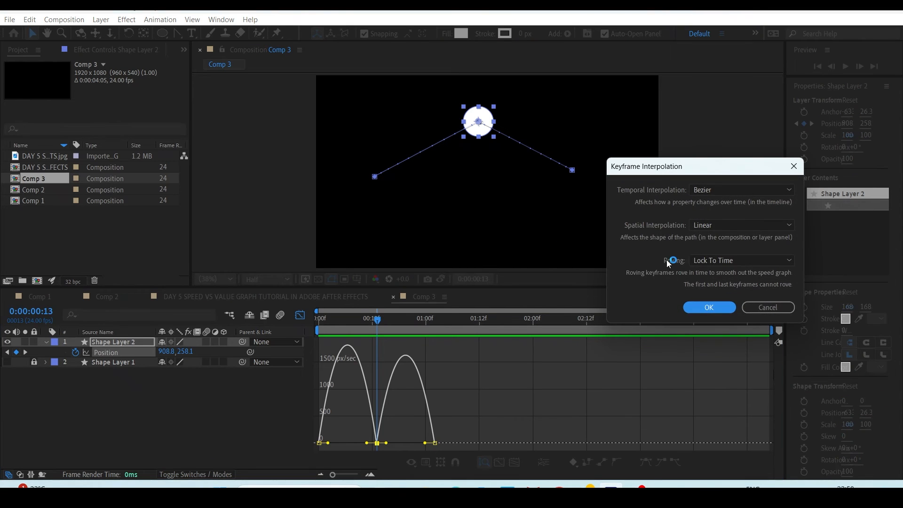
{"action": "left_click", "coordinate": [741, 226]}
{"action": "left_click", "coordinate": [715, 267]}
{"action": "left_click", "coordinate": [710, 307]}
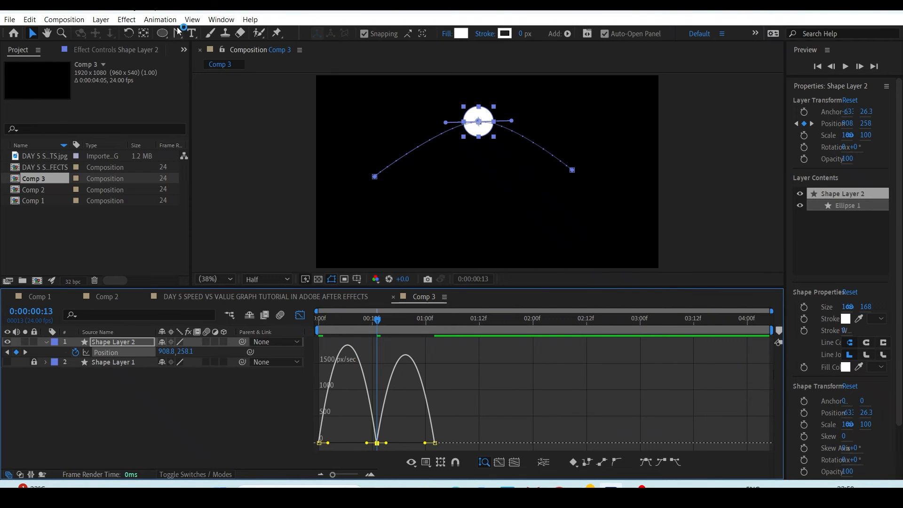
{"action": "left_click_drag", "start_coordinate": [511, 121], "coordinate": [518, 120]}
{"action": "left_click_drag", "start_coordinate": [445, 123], "coordinate": [427, 121]}
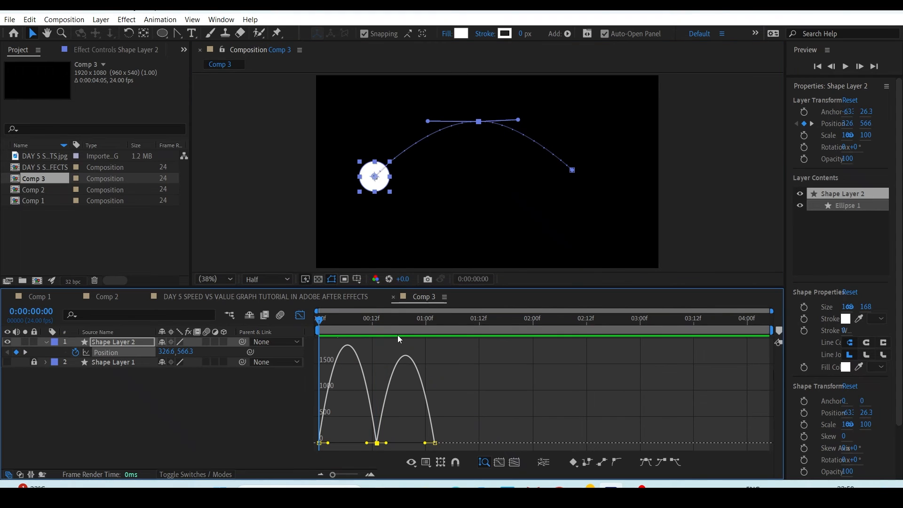
Step: End the work area at about 0:00:01:09 and preview the circle's eased motion along the curved path
{"action": "key", "text": "space"}
{"action": "key", "text": "space"}
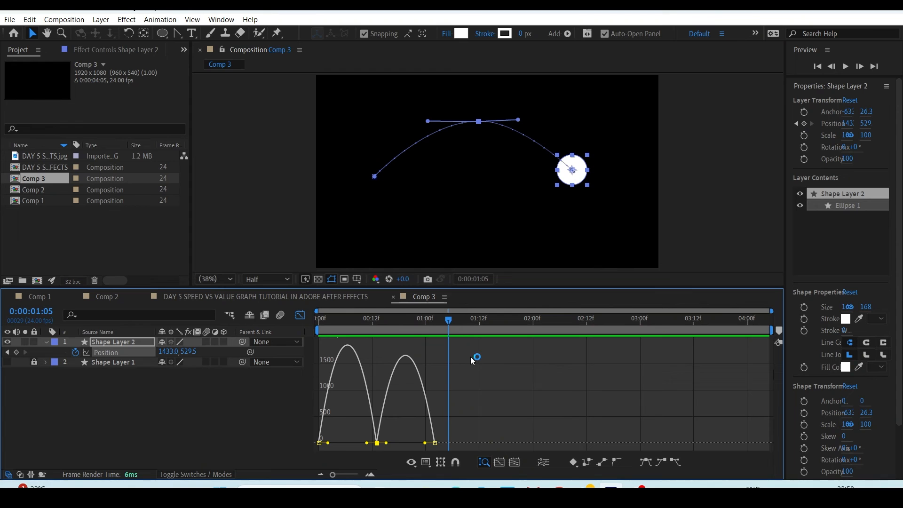
{"action": "left_click", "coordinate": [468, 320]}
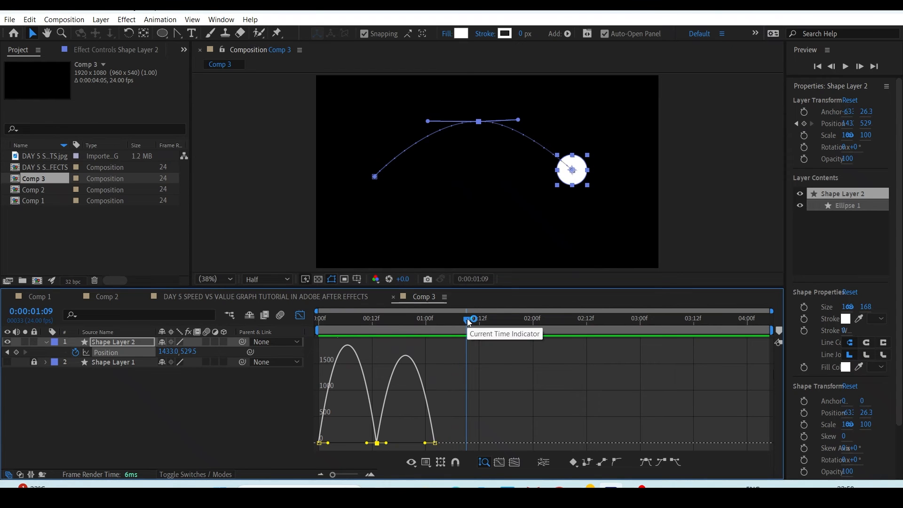
{"action": "key", "text": "space"}
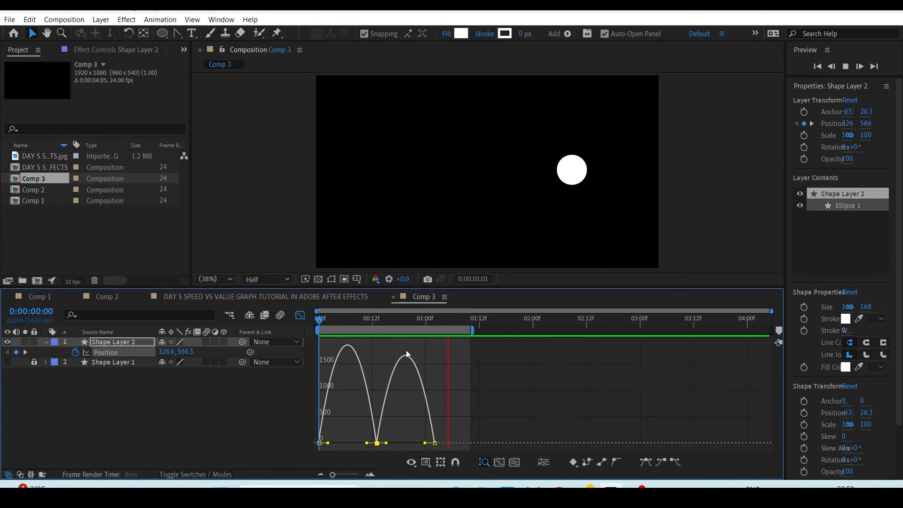
{"action": "key", "text": "space"}
{"action": "key", "text": "space"}
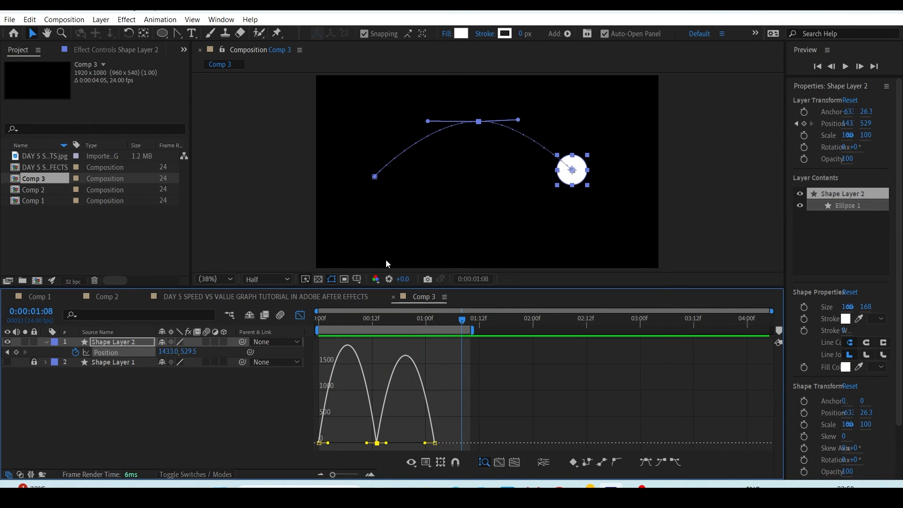
{"action": "key", "text": "space"}
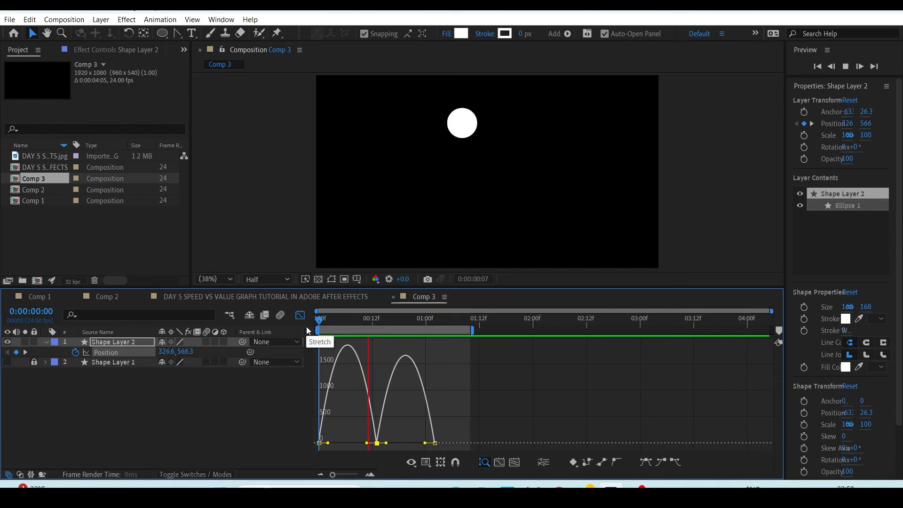
{"action": "key", "text": "space"}
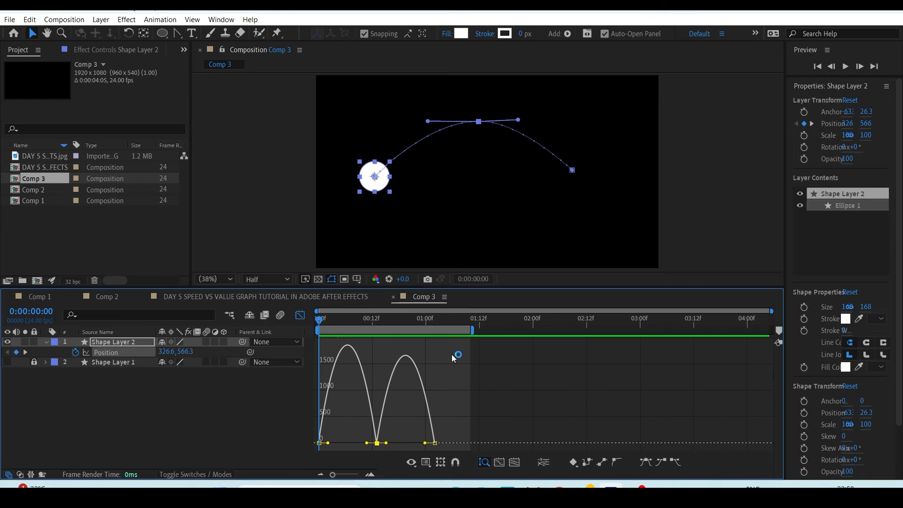
Step: Examine the Roving options in Keyframe Interpolation for Shape Layer 2's 0:00:00:13 Position keyframe and close the dialog
{"action": "left_click", "coordinate": [300, 315]}
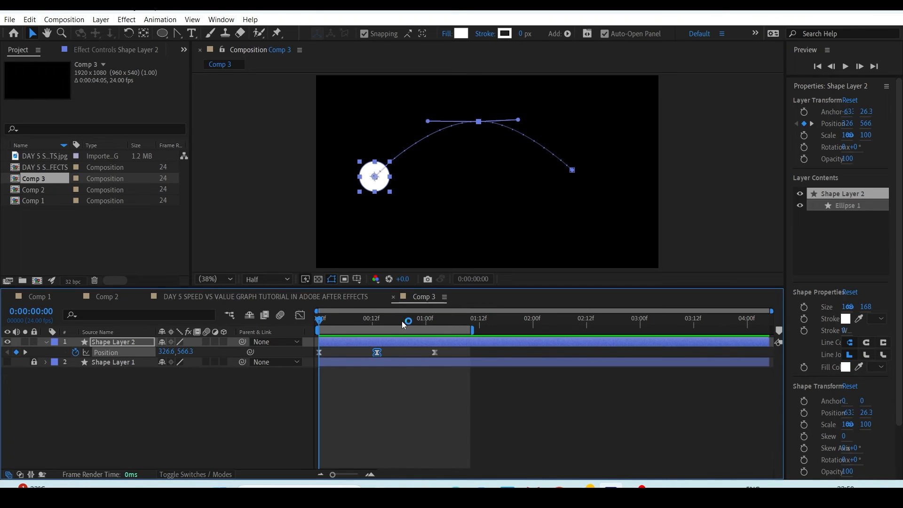
{"action": "left_click", "coordinate": [409, 376]}
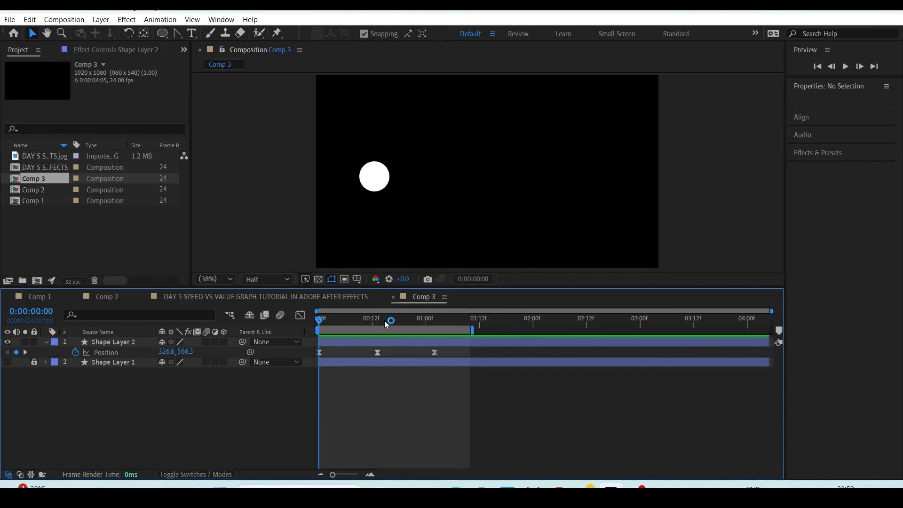
{"action": "left_click_drag", "start_coordinate": [384, 320], "coordinate": [379, 322]}
{"action": "left_click", "coordinate": [378, 353]}
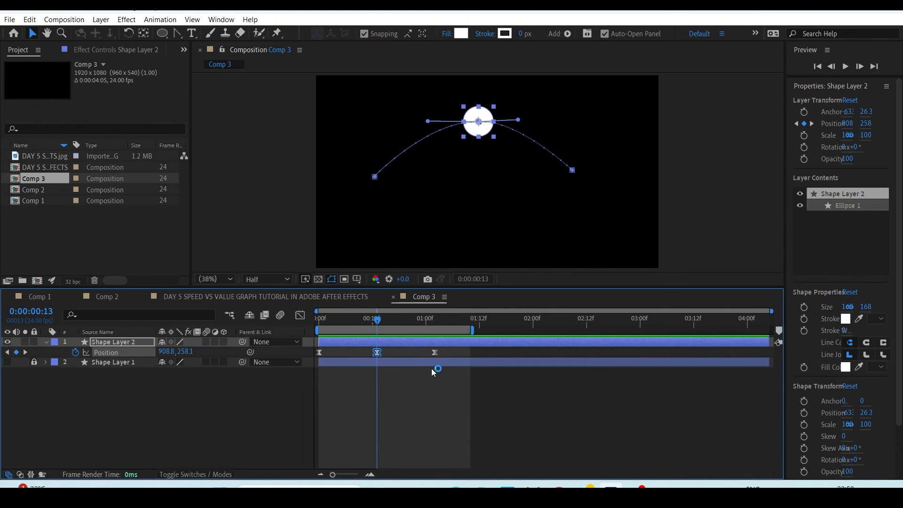
{"action": "left_click", "coordinate": [301, 317]}
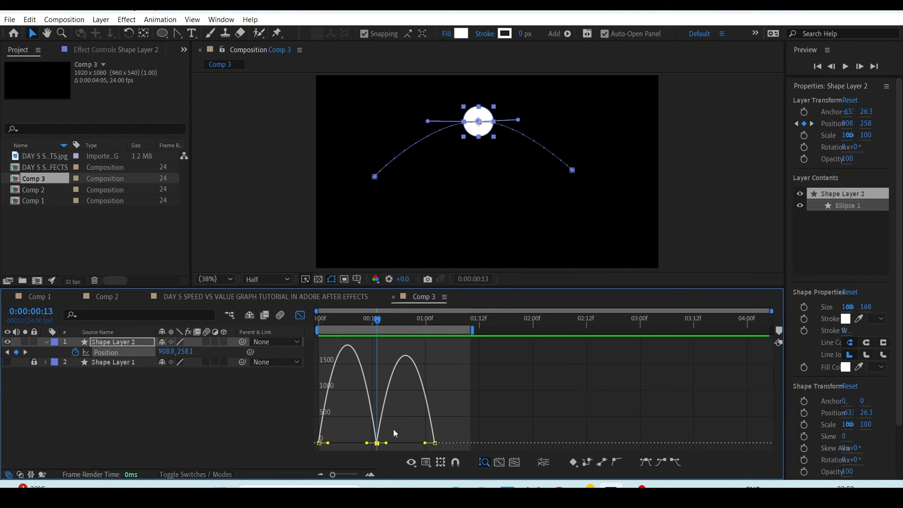
{"action": "key", "text": "ctrl+a"}
{"action": "left_click", "coordinate": [573, 463]}
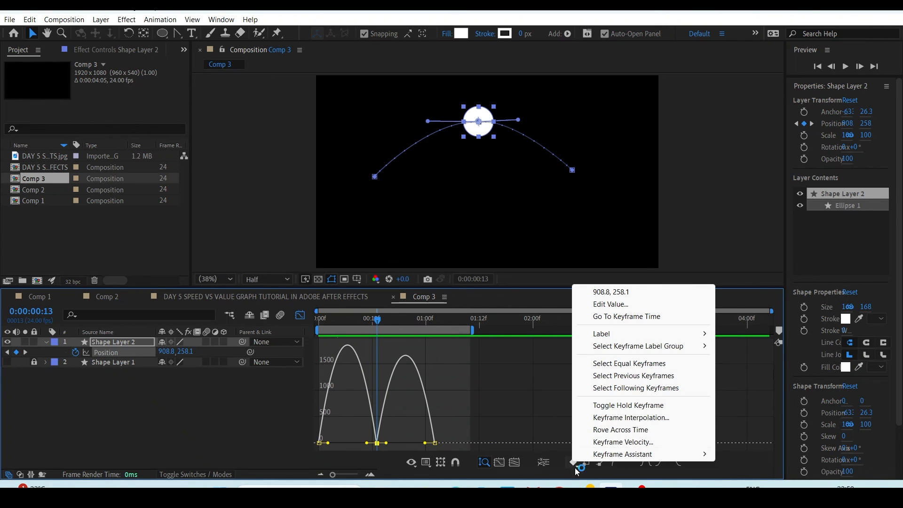
{"action": "left_click", "coordinate": [626, 419]}
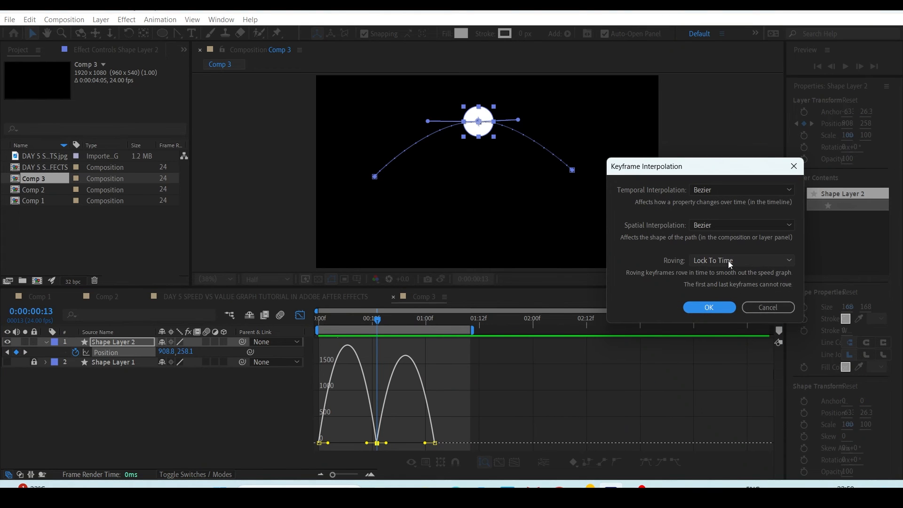
{"action": "left_click", "coordinate": [728, 261]}
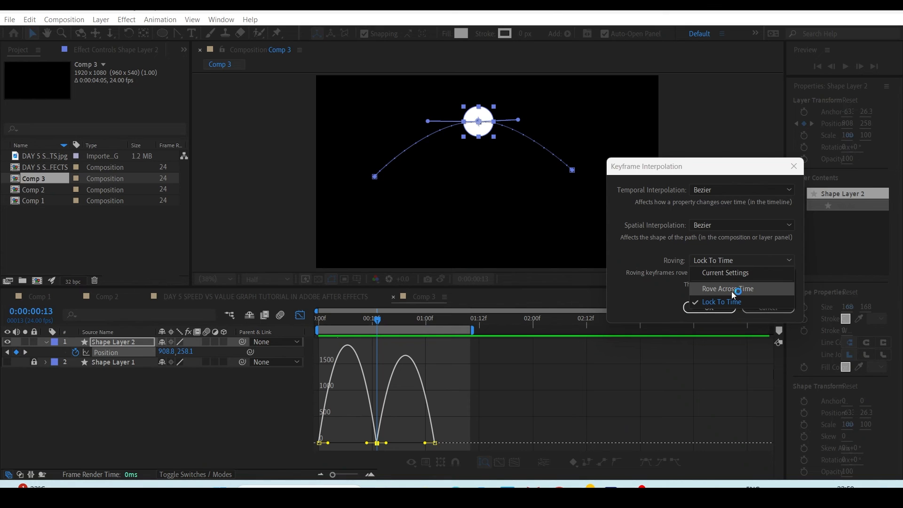
{"action": "left_click", "coordinate": [793, 166]}
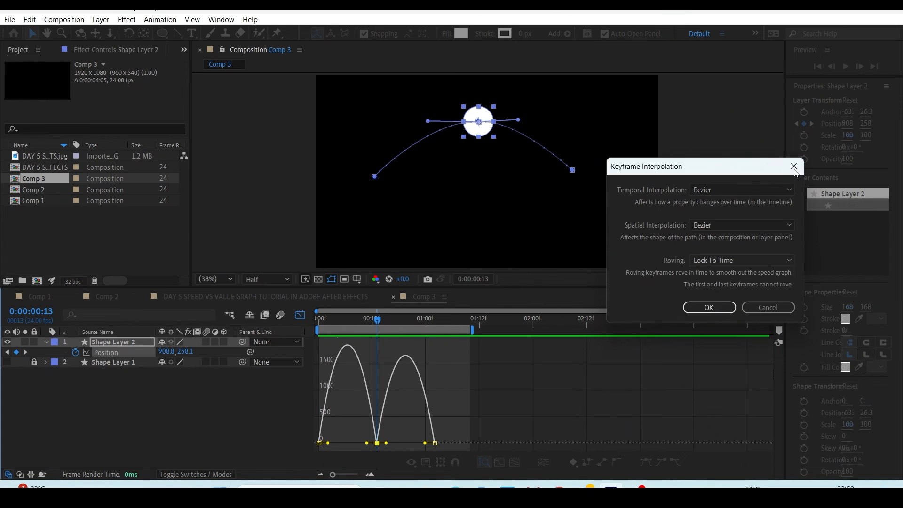
Step: Apply Rove Across Time to Shape Layer 2's middle Position keyframe and preview the motion from the start
{"action": "left_click", "coordinate": [574, 463]}
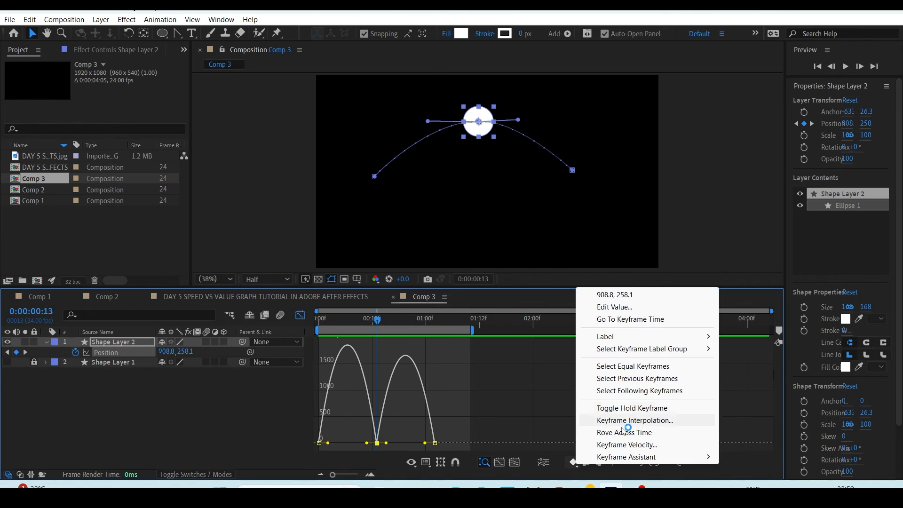
{"action": "left_click", "coordinate": [650, 433]}
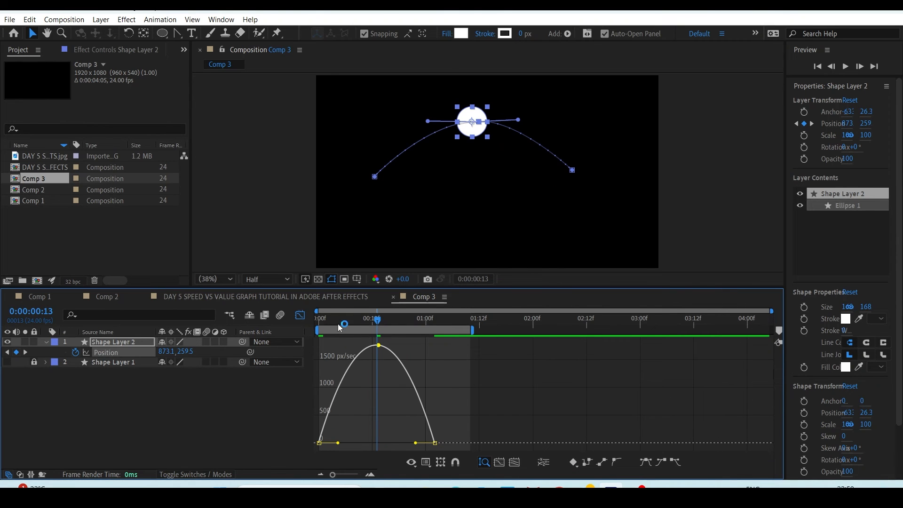
{"action": "key", "text": "Home"}
{"action": "key", "text": "space"}
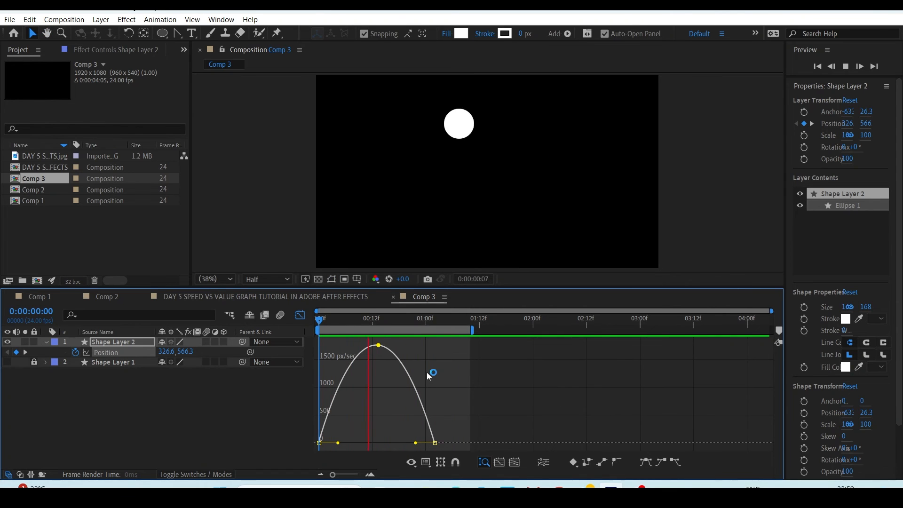
{"action": "key", "text": "space"}
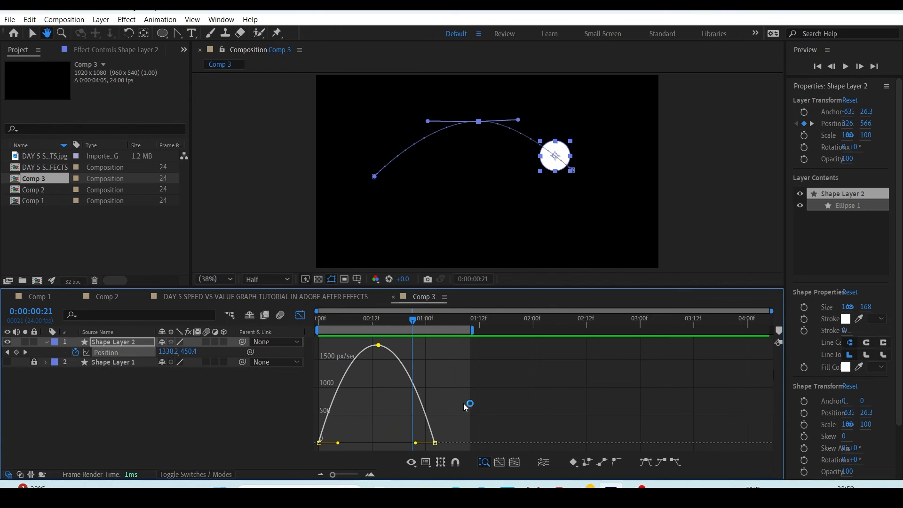
{"action": "left_click_drag", "start_coordinate": [378, 345], "coordinate": [375, 441]}
{"action": "key", "text": "ctrl+z"}
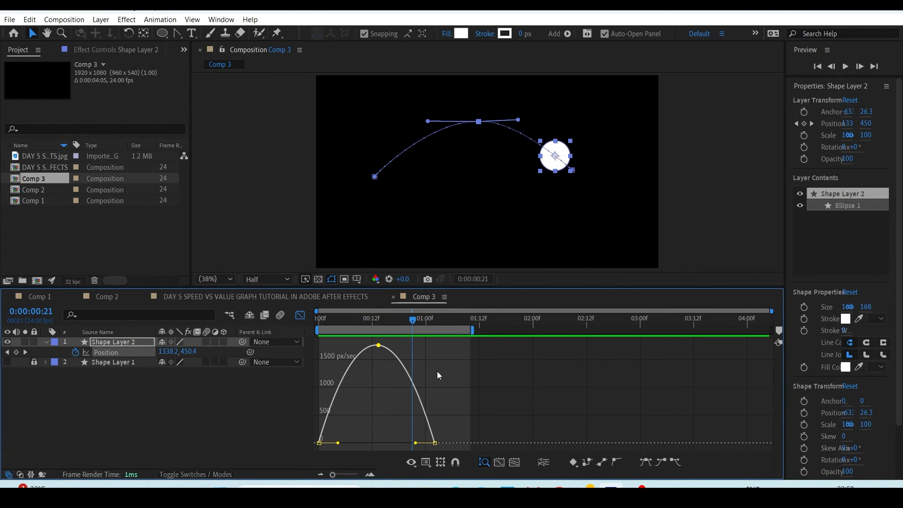
Step: Replay the roving motion from 0:00:00:00 and scrub through the first half of the animation
{"action": "left_click_drag", "start_coordinate": [359, 321], "coordinate": [299, 334]}
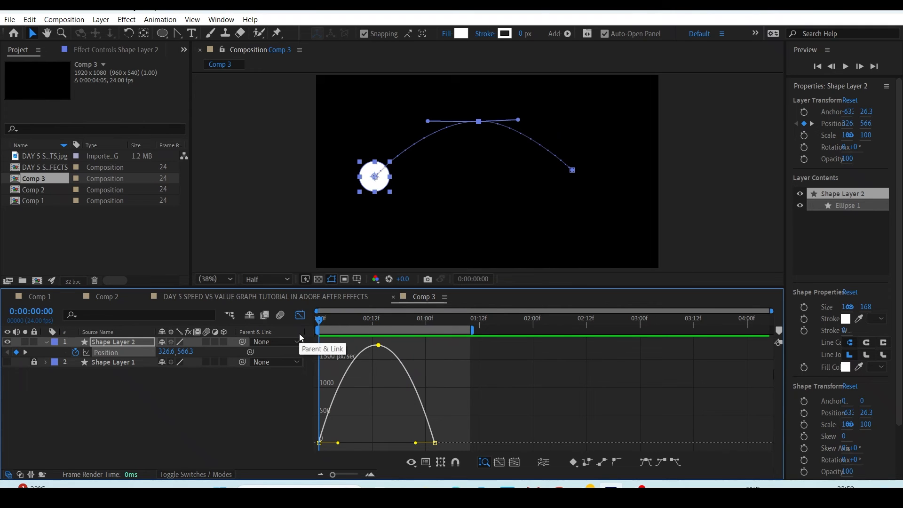
{"action": "key", "text": "space"}
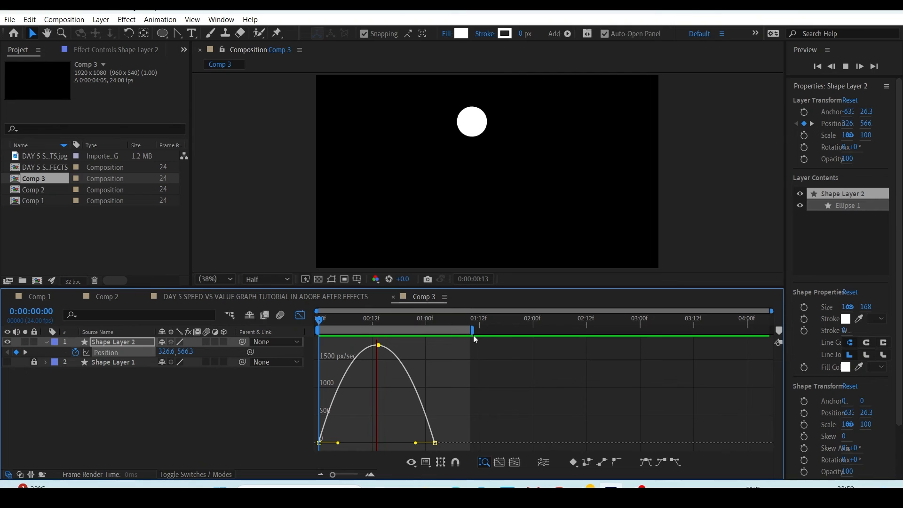
{"action": "key", "text": "space"}
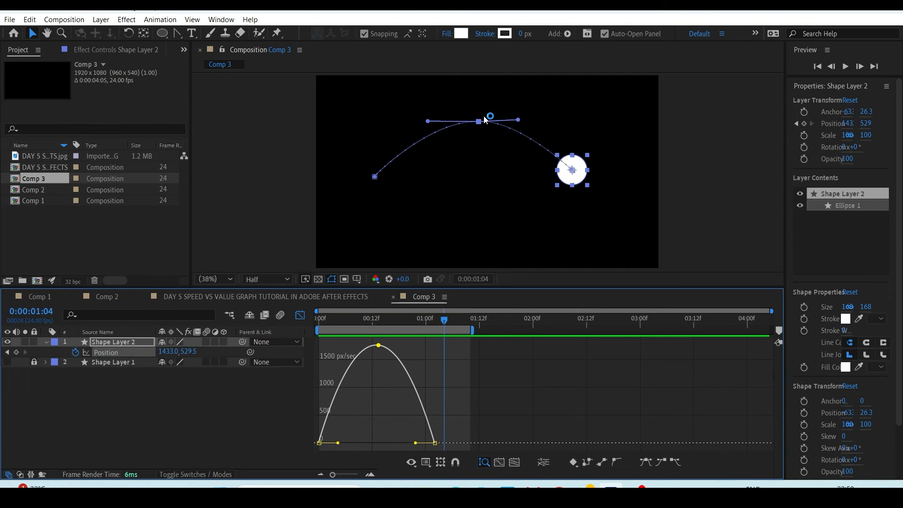
{"action": "left_click_drag", "start_coordinate": [366, 320], "coordinate": [354, 312]}
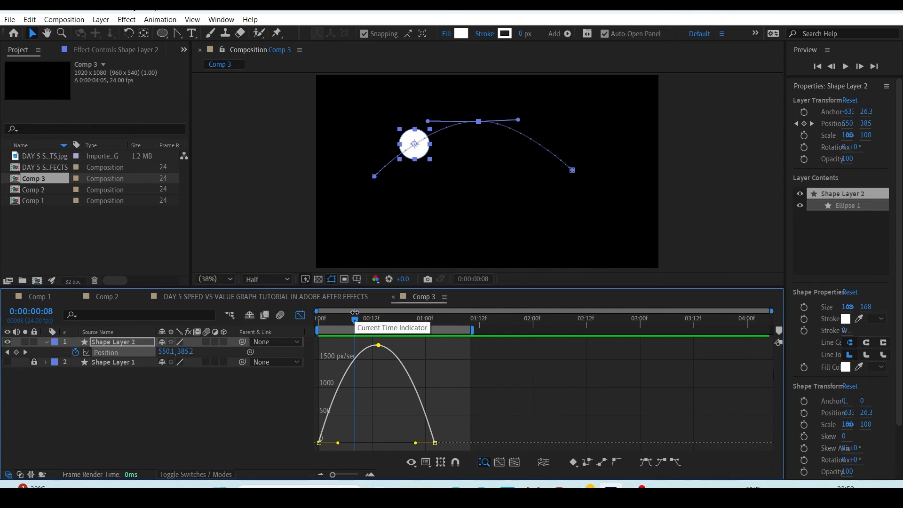
{"action": "key", "text": "space"}
{"action": "key", "text": "space"}
Step: Select Shape Layer 2's middle Position keyframe in the timeline and apply Easy Ease to it in the speed graph
{"action": "left_click", "coordinate": [303, 314]}
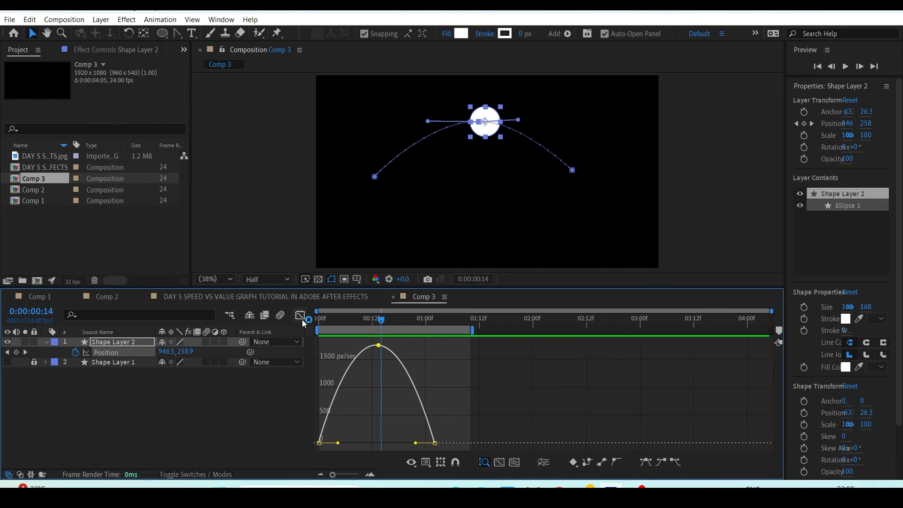
{"action": "left_click", "coordinate": [302, 316]}
{"action": "left_click_drag", "start_coordinate": [440, 353], "coordinate": [422, 354]}
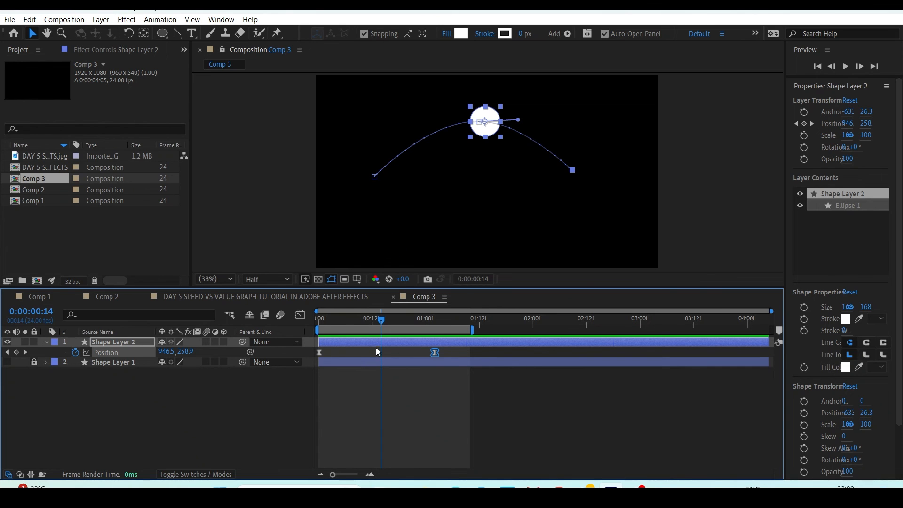
{"action": "left_click_drag", "start_coordinate": [382, 327], "coordinate": [368, 357]}
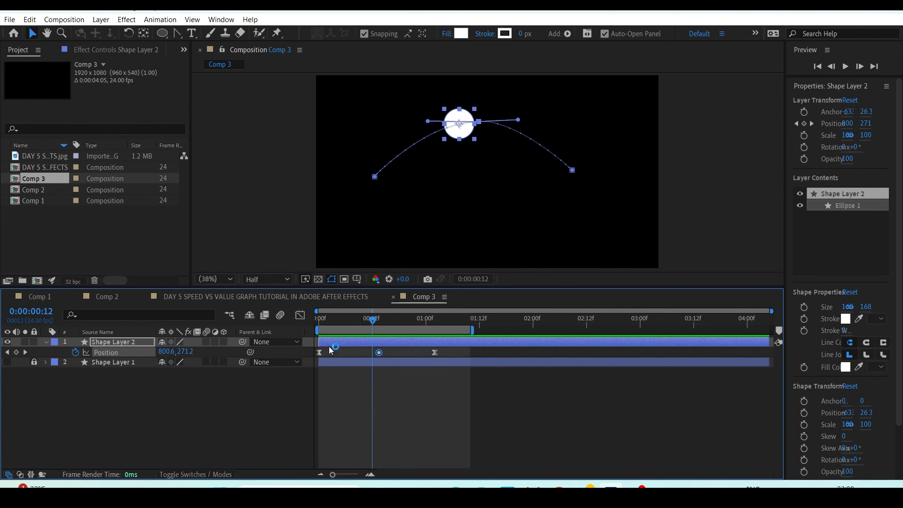
{"action": "left_click", "coordinate": [299, 315]}
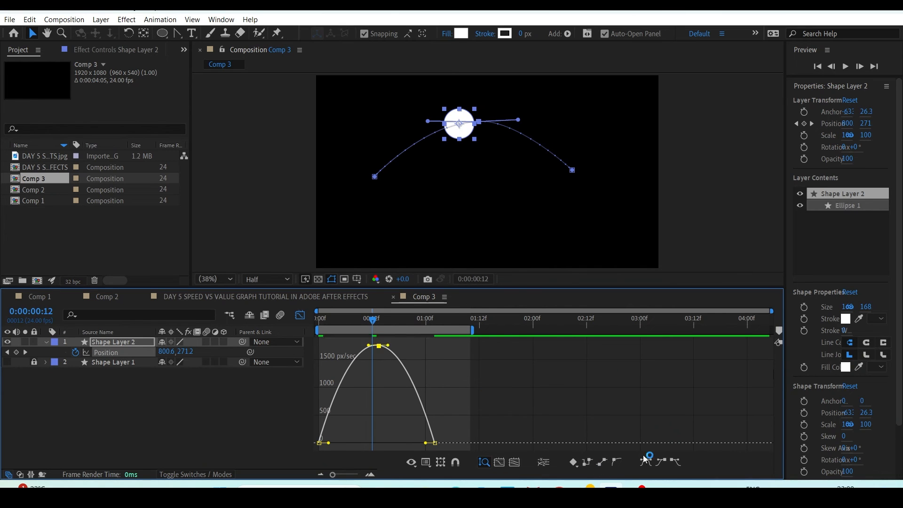
{"action": "left_click", "coordinate": [647, 463]}
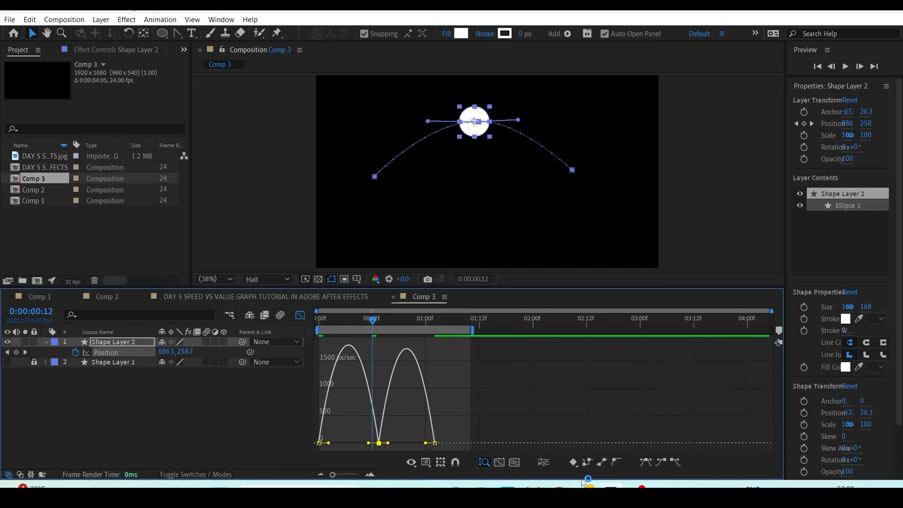
Step: Examine the incoming and outgoing speed, influence and Continuous options in the 0:00:00:13 keyframe's Keyframe Velocity dialog, and cancel it
{"action": "left_click", "coordinate": [573, 463]}
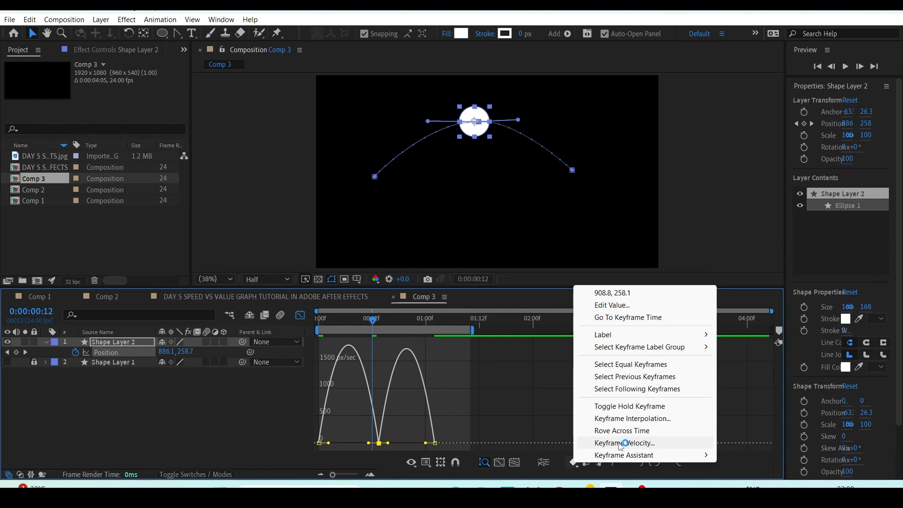
{"action": "left_click", "coordinate": [619, 444]}
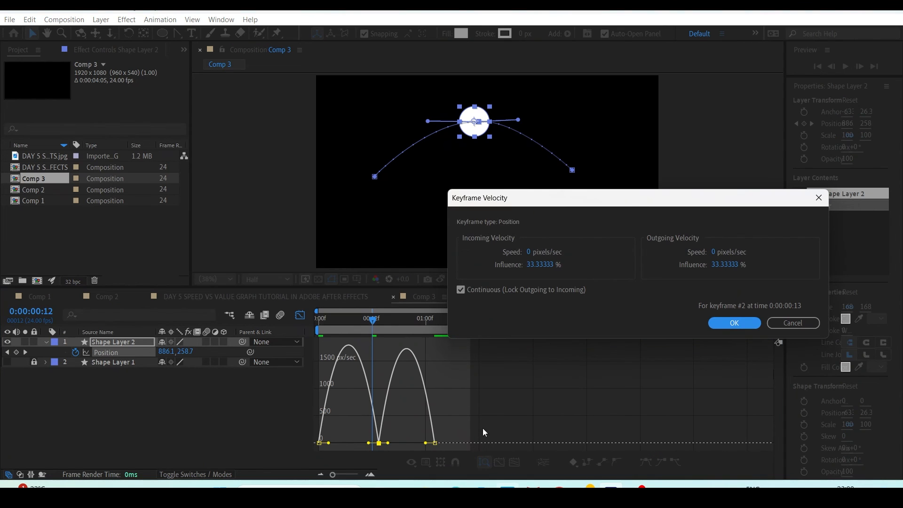
{"action": "left_click_drag", "start_coordinate": [615, 198], "coordinate": [680, 123]}
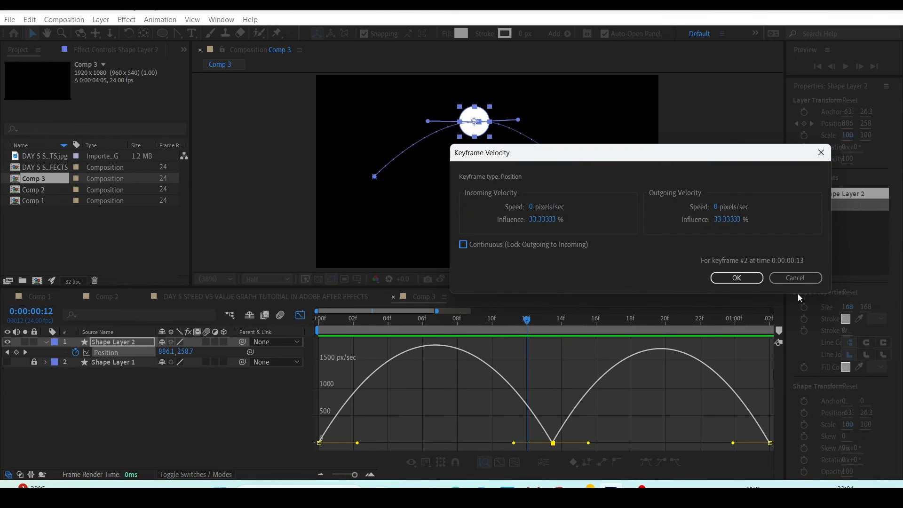
{"action": "left_click", "coordinate": [794, 278]}
Step: Try to change the incoming speed of Shape Layer 2's first Position keyframe in Keyframe Velocity
{"action": "left_click", "coordinate": [322, 450]}
{"action": "left_click", "coordinate": [320, 443]}
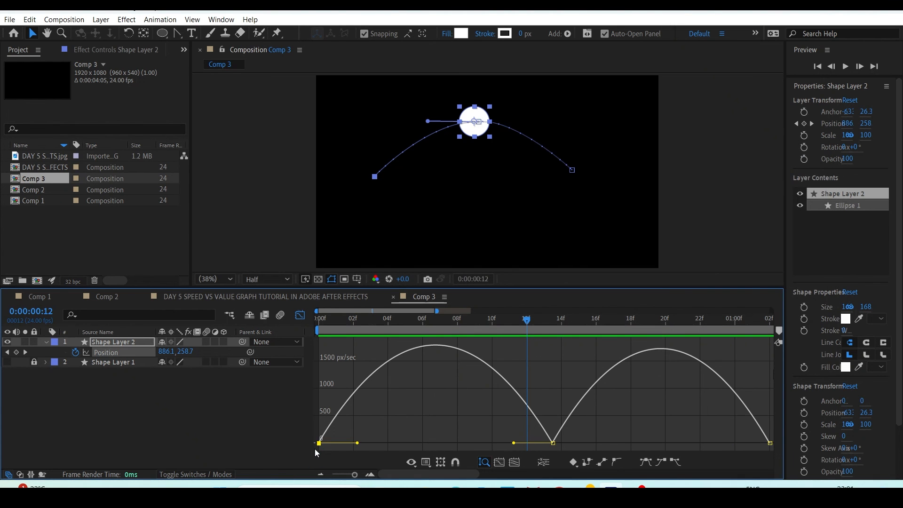
{"action": "key", "text": "ctrl+shift+k"}
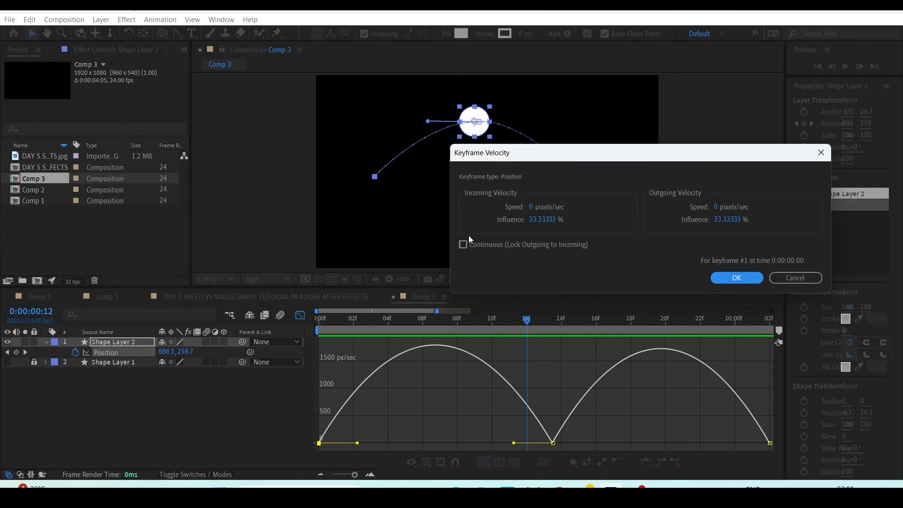
{"action": "left_click_drag", "start_coordinate": [542, 158], "coordinate": [522, 168]}
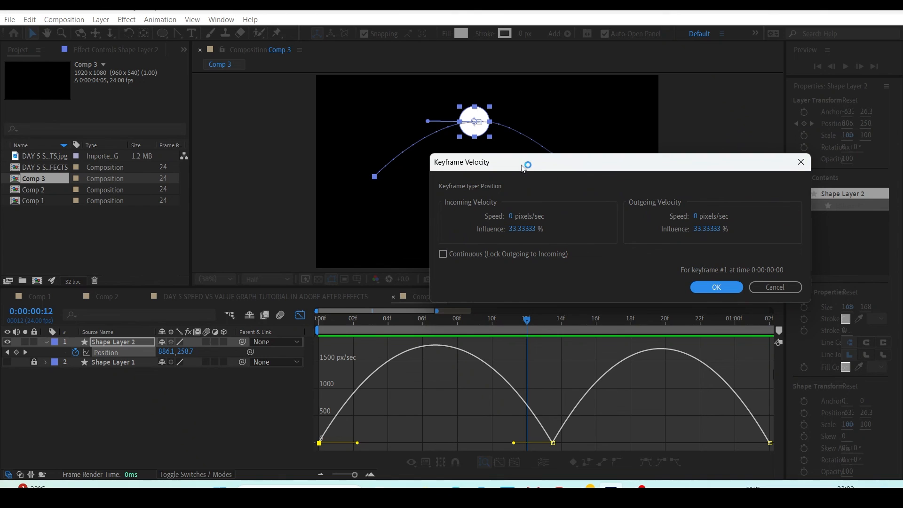
{"action": "left_click_drag", "start_coordinate": [524, 166], "coordinate": [523, 153]}
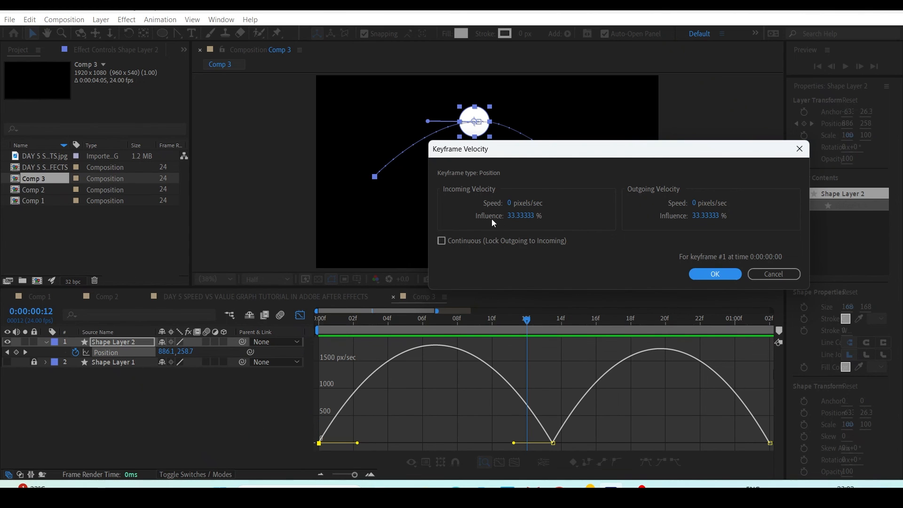
{"action": "left_click_drag", "start_coordinate": [512, 203], "coordinate": [798, 136]}
{"action": "left_click_drag", "start_coordinate": [513, 203], "coordinate": [726, 271]}
{"action": "left_click", "coordinate": [720, 275]}
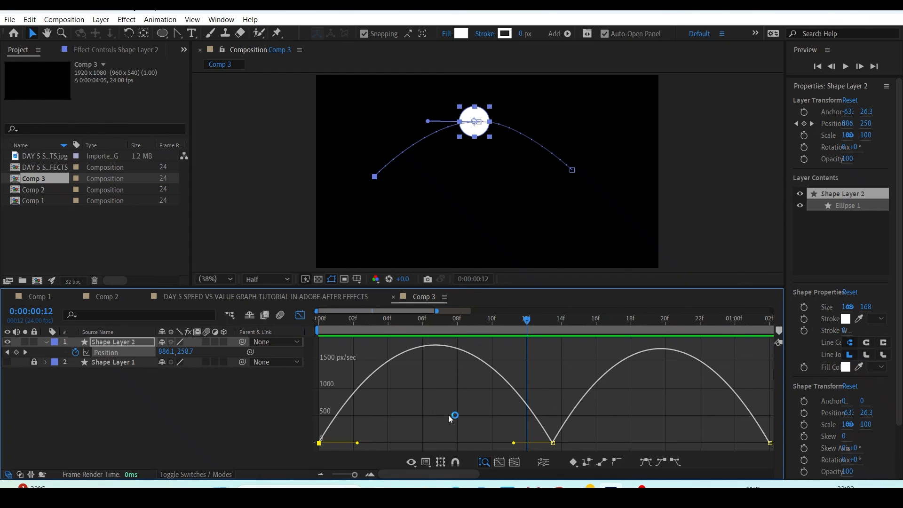
Step: Set Shape Layer 2's last two Position keyframes to 2000 pixels/sec incoming and 0 outgoing speed, with Continuous off
{"action": "left_click", "coordinate": [555, 441]}
{"action": "double_click", "coordinate": [553, 442]}
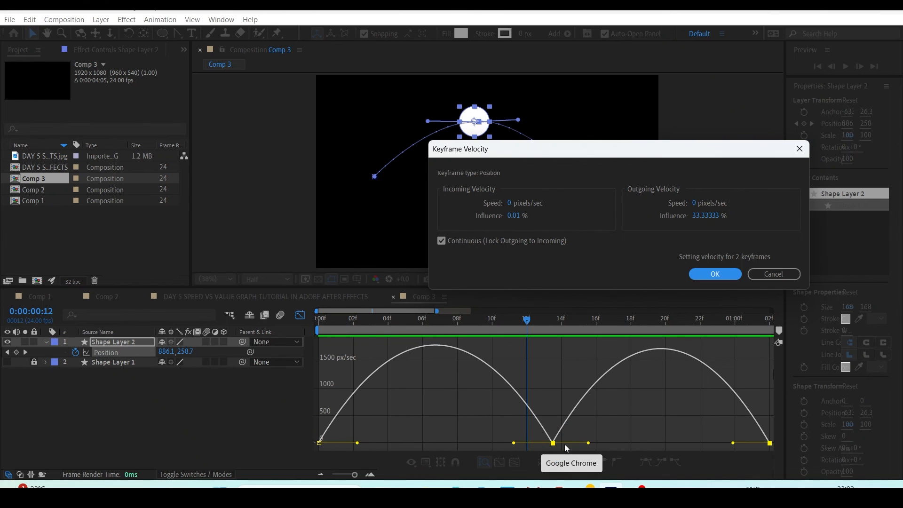
{"action": "left_click_drag", "start_coordinate": [509, 203], "coordinate": [789, 139]}
{"action": "left_click_drag", "start_coordinate": [515, 202], "coordinate": [861, 131]}
{"action": "left_click", "coordinate": [519, 200]}
{"action": "type", "text": "2000"}
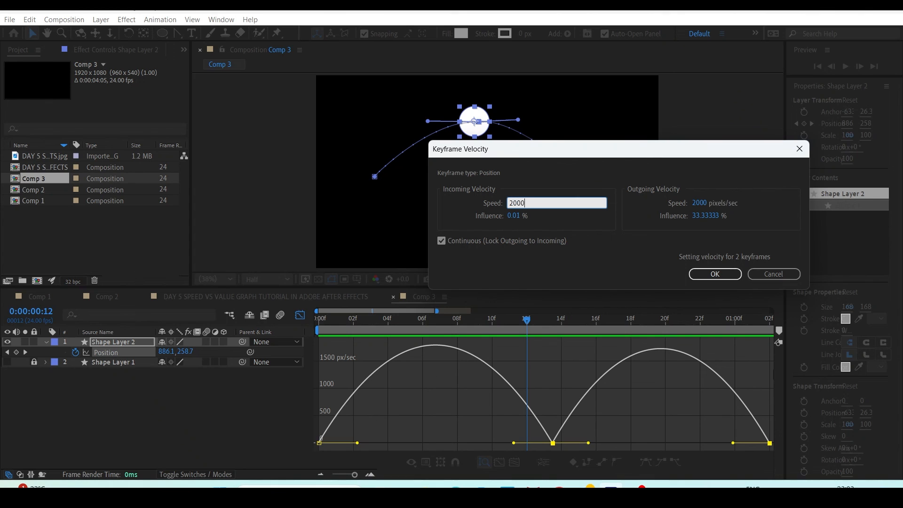
{"action": "left_click", "coordinate": [487, 242]}
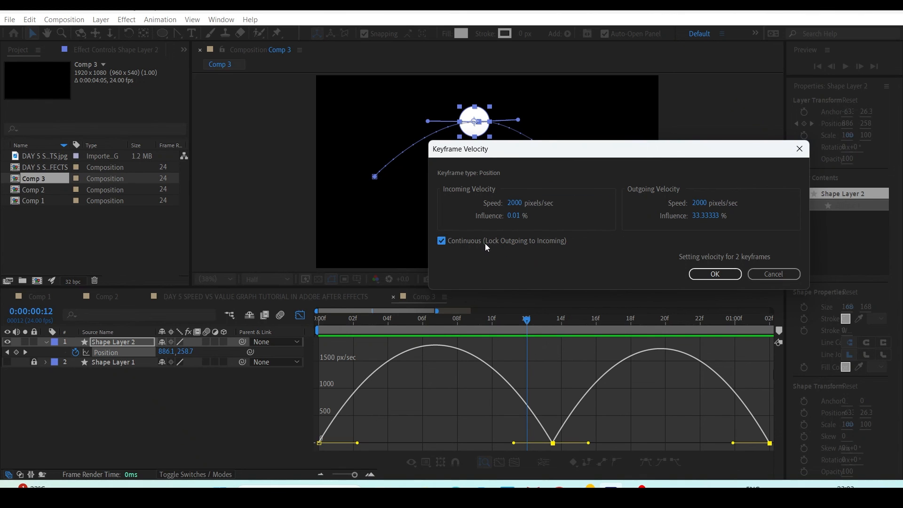
{"action": "left_click", "coordinate": [696, 203]}
{"action": "type", "text": "0"}
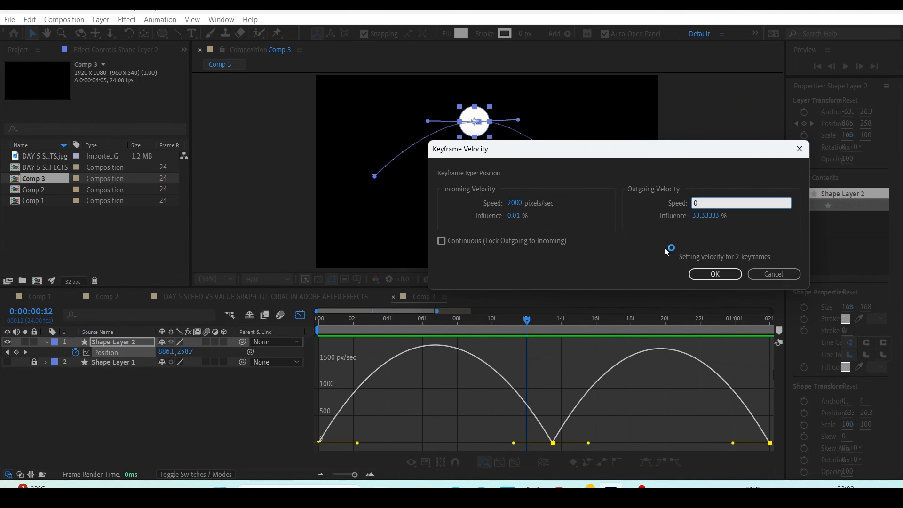
{"action": "left_click", "coordinate": [715, 274]}
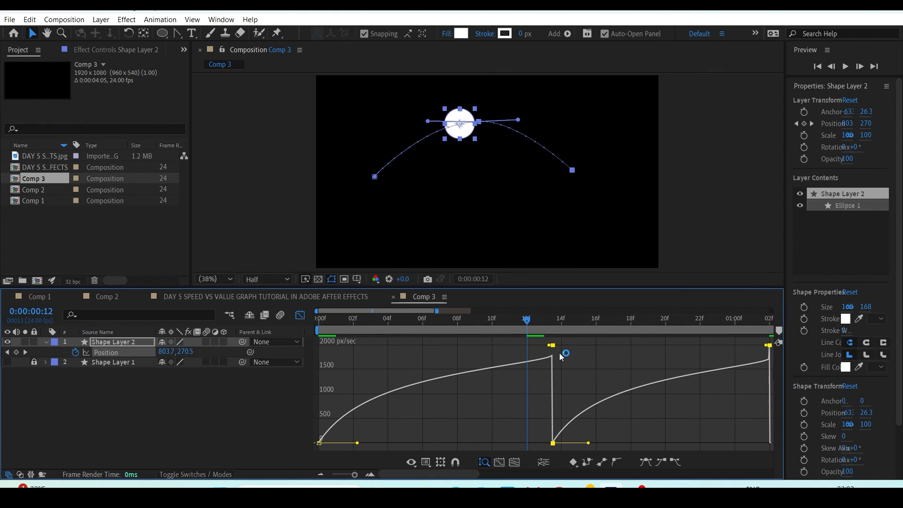
Step: Set the incoming speed of the selected Position keyframes to 1000 pixels/sec in Keyframe Velocity
{"action": "key", "text": "ctrl+shift+k"}
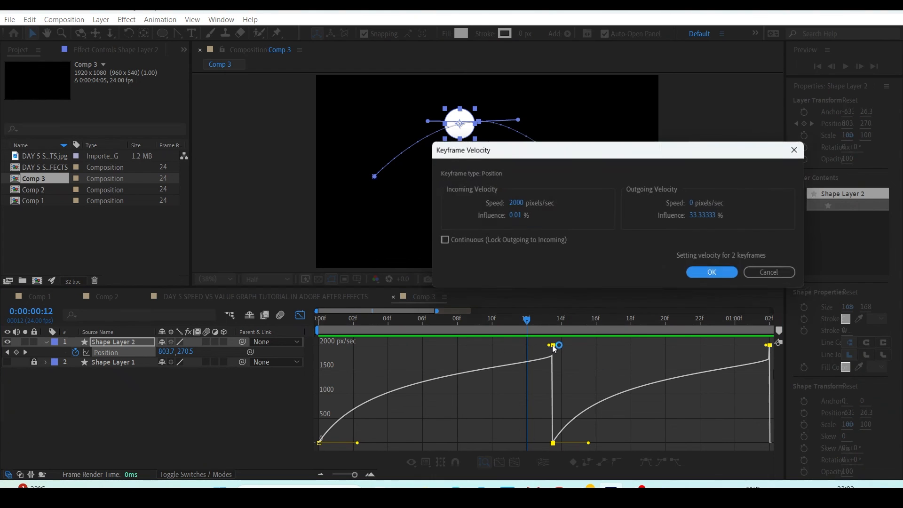
{"action": "left_click", "coordinate": [516, 202]}
{"action": "type", "text": "100"}
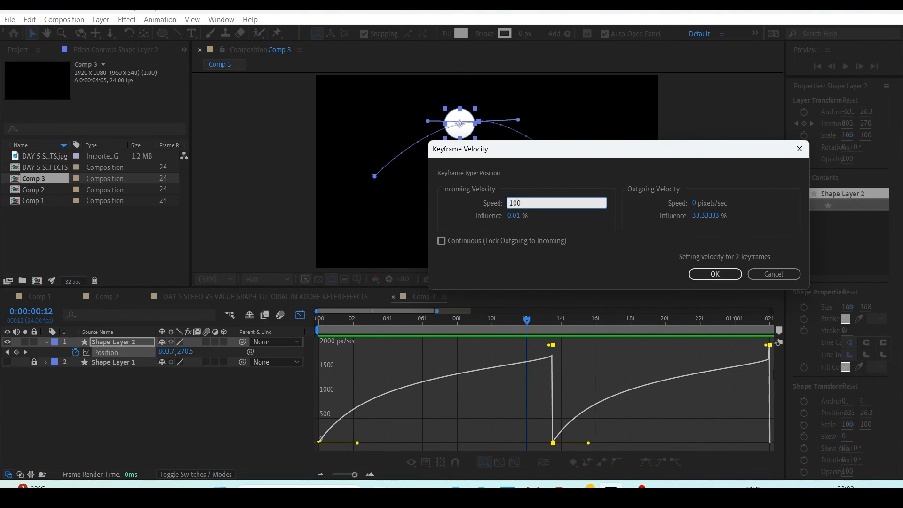
{"action": "left_click", "coordinate": [712, 275]}
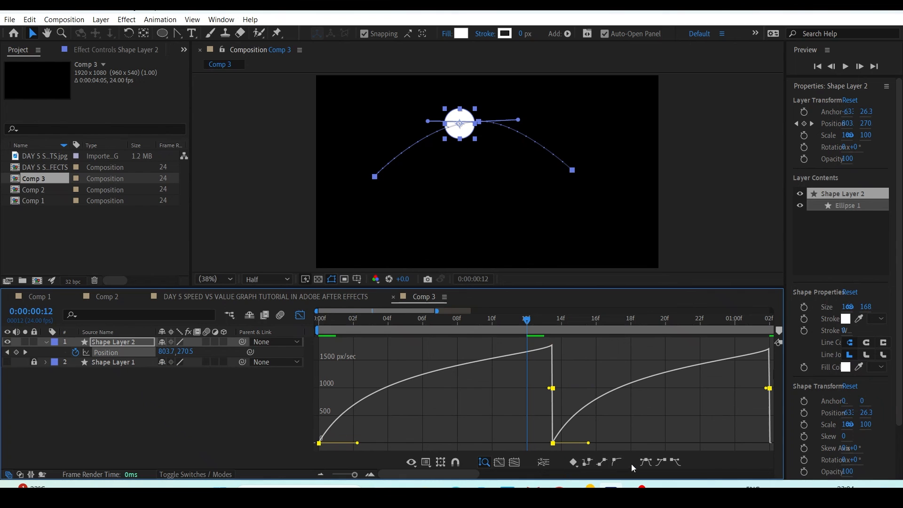
Step: Apply Easy Ease to Shape Layer 2's Position keyframes and set the middle keyframe's outgoing speed to 500 pixels/sec
{"action": "left_click", "coordinate": [645, 461]}
{"action": "double_click", "coordinate": [553, 442]}
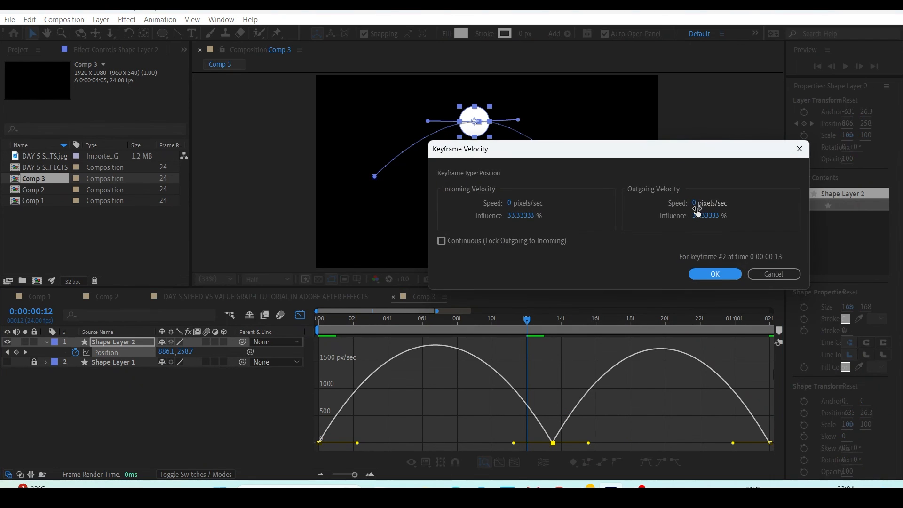
{"action": "left_click", "coordinate": [696, 203]}
{"action": "type", "text": "500"}
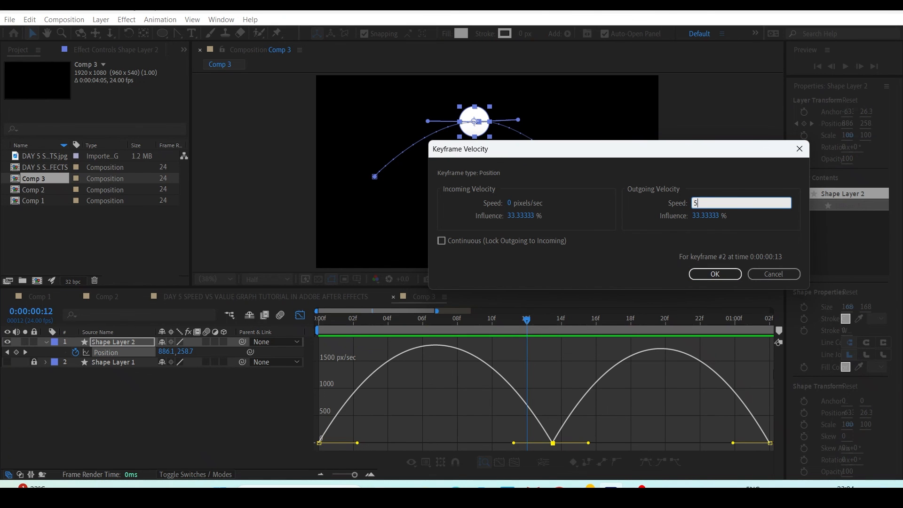
{"action": "left_click", "coordinate": [737, 277]}
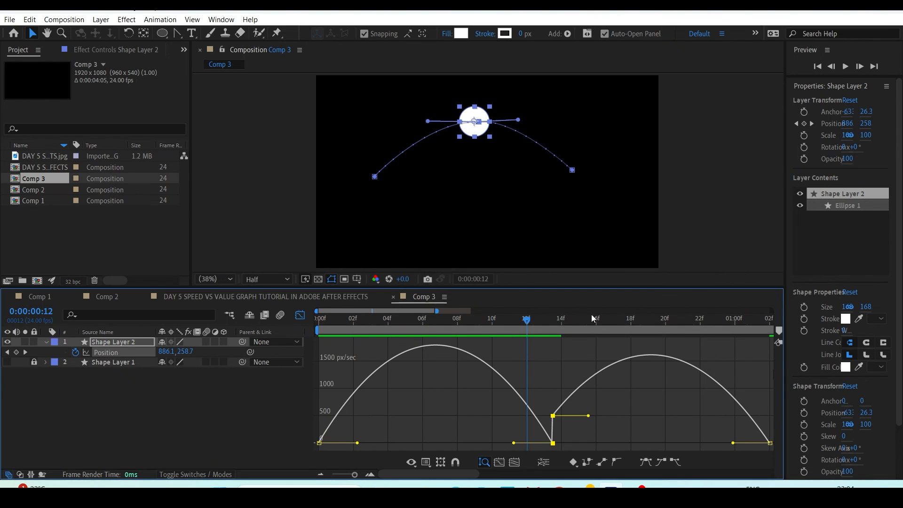
Step: Raise the middle keyframe's outgoing speed to about 1600 pixels/sec in the speed graph and check its Keyframe Velocity
{"action": "left_click", "coordinate": [561, 411]}
{"action": "key", "text": "ctrl+a"}
{"action": "left_click_drag", "start_coordinate": [555, 417], "coordinate": [555, 356]}
{"action": "double_click", "coordinate": [555, 356]}
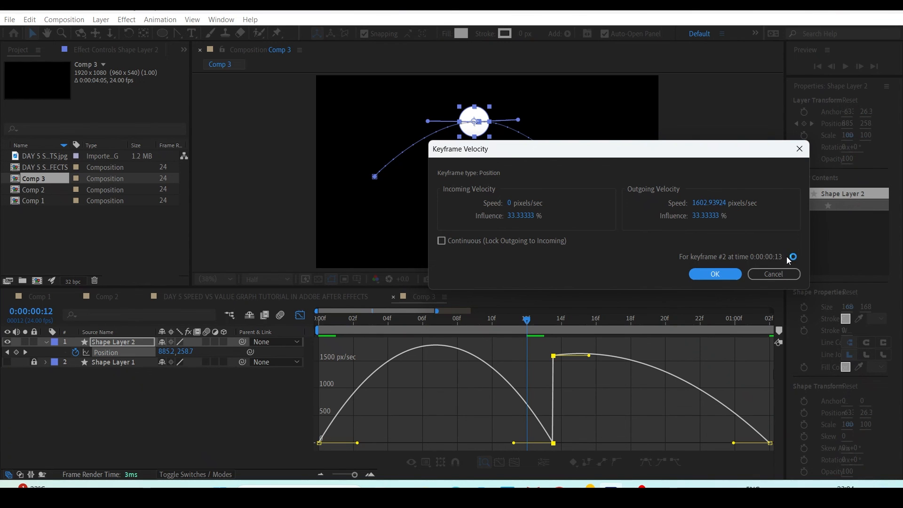
{"action": "left_click", "coordinate": [774, 274]}
Step: Shift the middle Position keyframe slightly later in the speed graph and set its outgoing influence to 100%
{"action": "left_click_drag", "start_coordinate": [554, 356], "coordinate": [559, 357]}
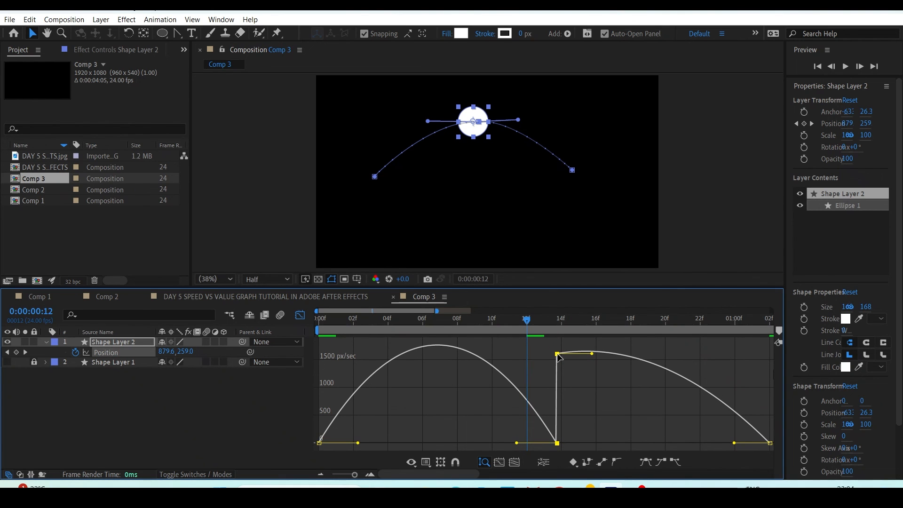
{"action": "double_click", "coordinate": [558, 355]}
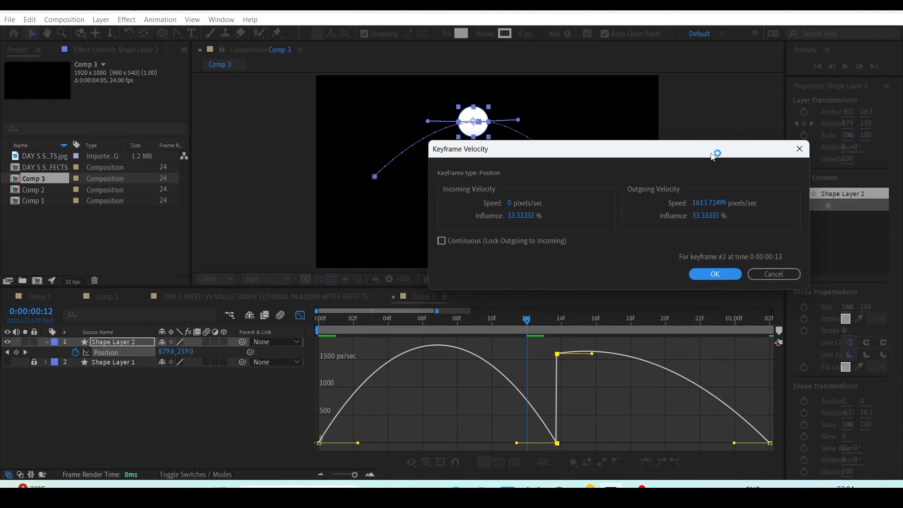
{"action": "left_click_drag", "start_coordinate": [712, 156], "coordinate": [616, 156]}
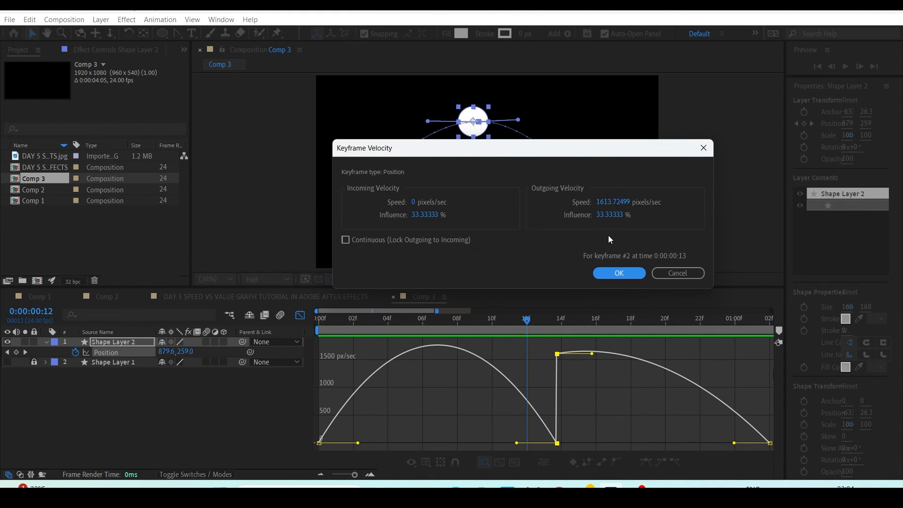
{"action": "left_click", "coordinate": [604, 220]}
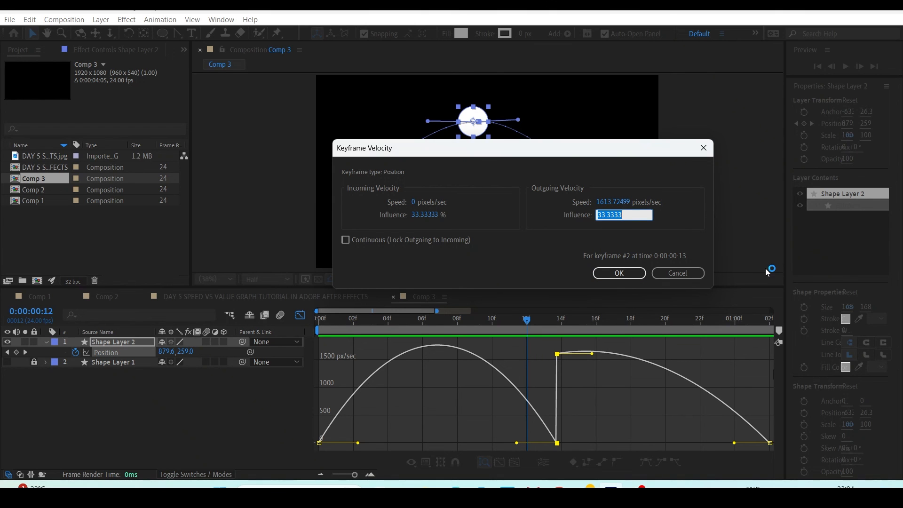
{"action": "type", "text": "100"}
{"action": "key", "text": "Return"}
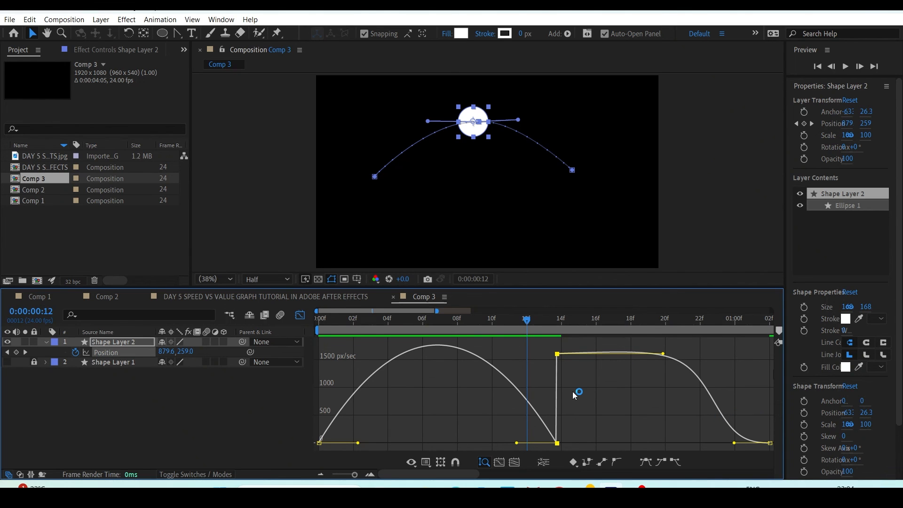
Step: Move the first Position keyframe slightly later with its outgoing speed above 1500 pixels/sec, and inspect Keyframe Velocity without changing it
{"action": "left_click", "coordinate": [524, 447]}
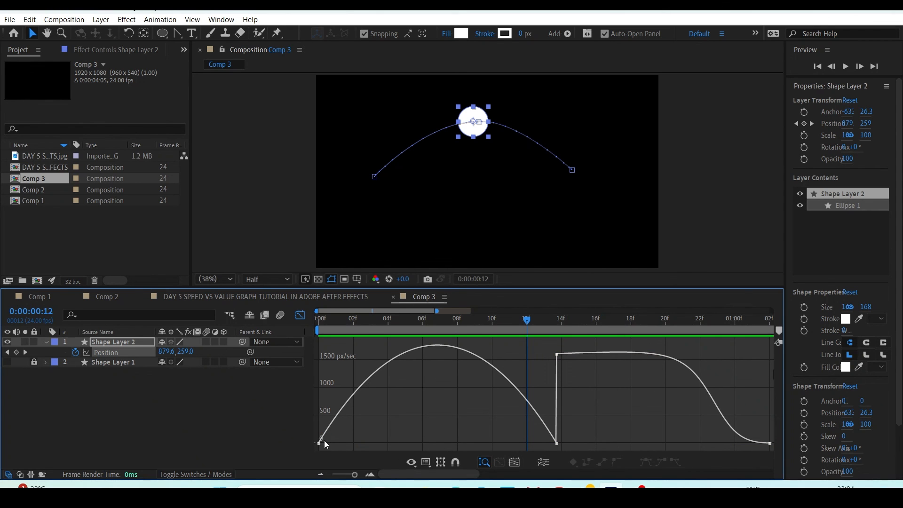
{"action": "left_click_drag", "start_coordinate": [318, 443], "coordinate": [322, 350]}
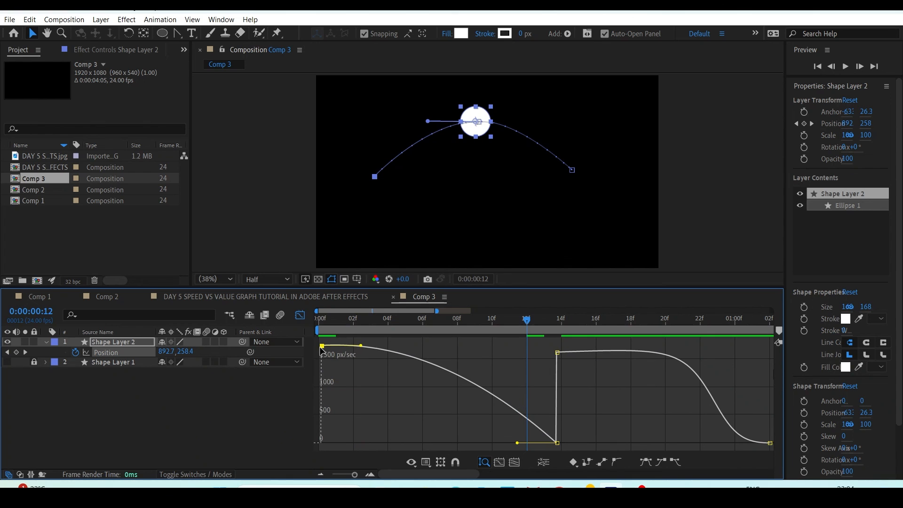
{"action": "left_click", "coordinate": [323, 346]}
{"action": "double_click", "coordinate": [322, 346]}
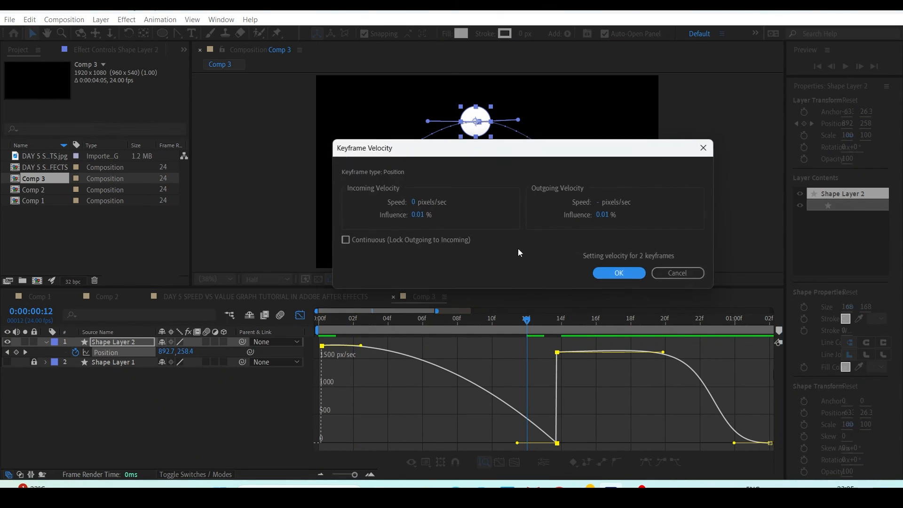
{"action": "left_click", "coordinate": [658, 269]}
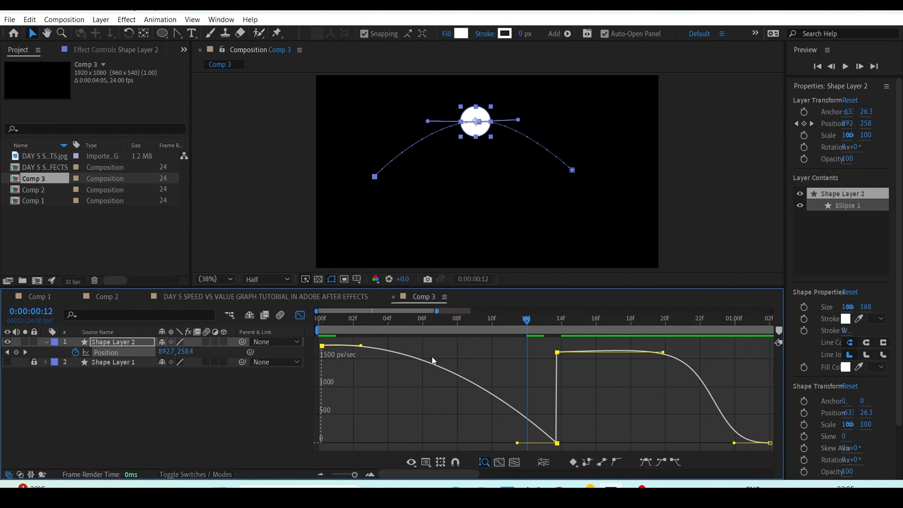
{"action": "double_click", "coordinate": [322, 346]}
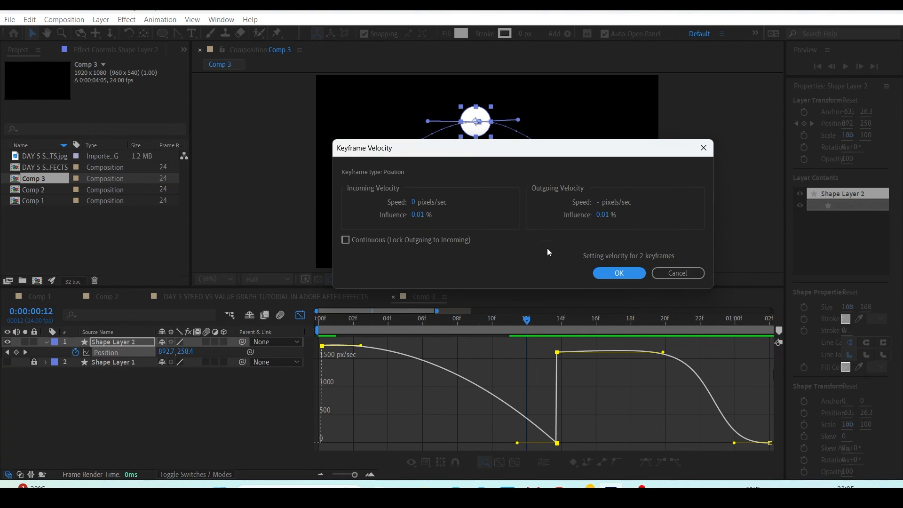
{"action": "left_click", "coordinate": [673, 270]}
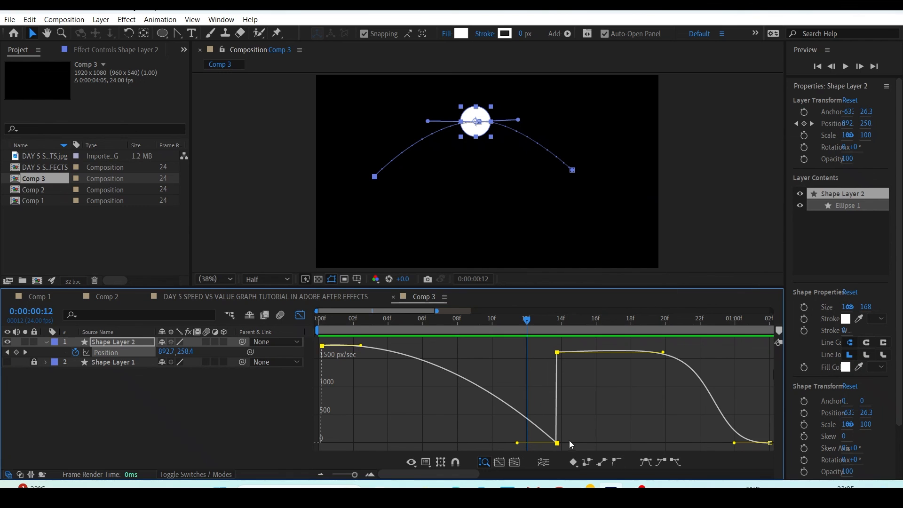
Step: Enable Continuous for the first two Position keyframes and set their incoming and outgoing speed to 208 pixels/sec
{"action": "double_click", "coordinate": [557, 443]}
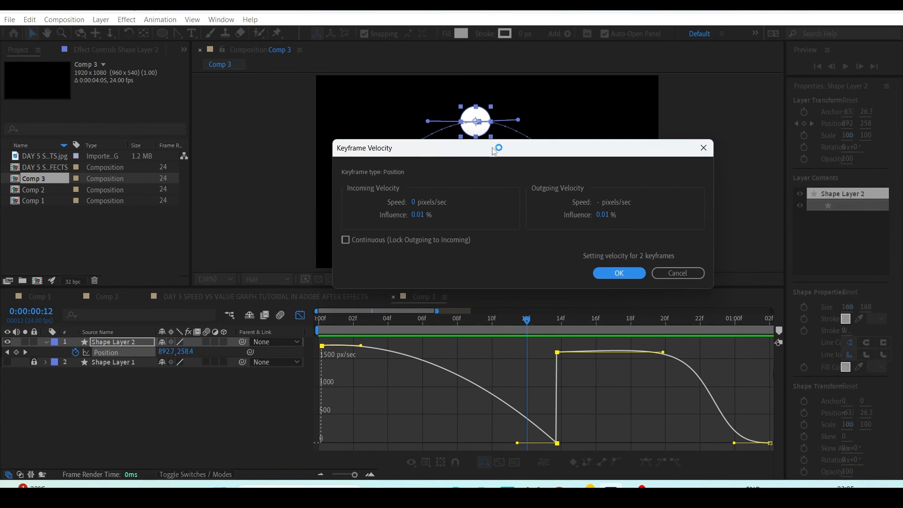
{"action": "left_click_drag", "start_coordinate": [524, 151], "coordinate": [655, 150]}
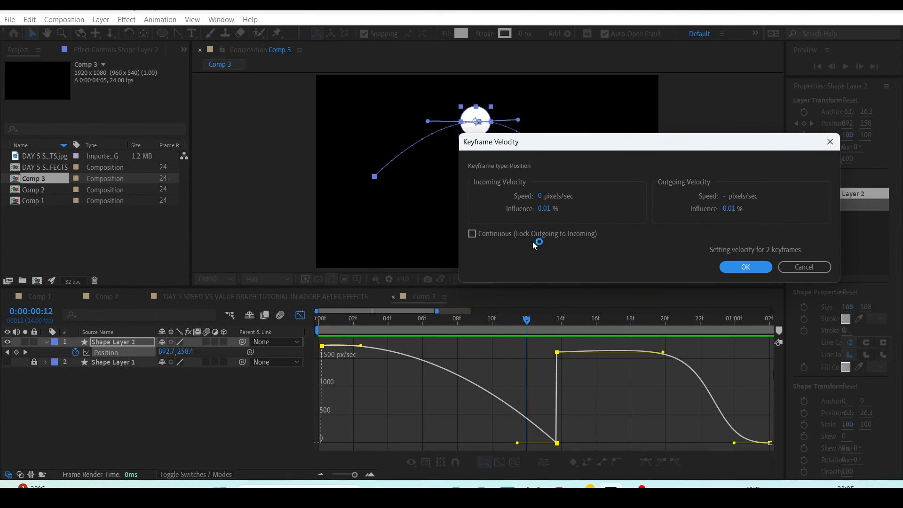
{"action": "left_click", "coordinate": [501, 235]}
{"action": "left_click_drag", "start_coordinate": [540, 196], "coordinate": [588, 175]}
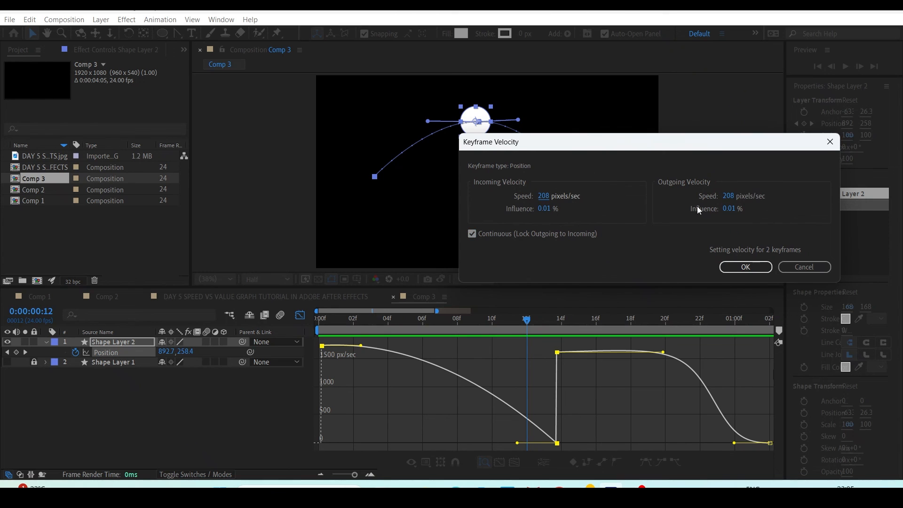
{"action": "left_click", "coordinate": [742, 267]}
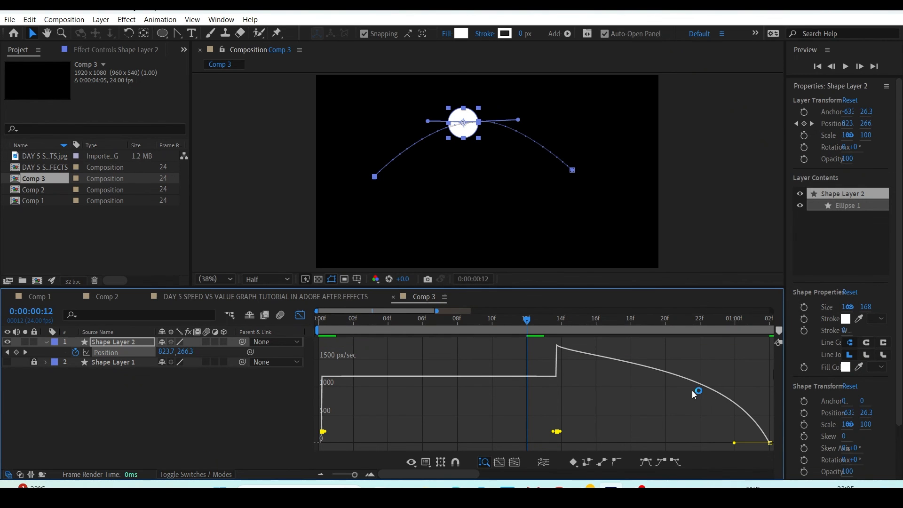
Step: Apply Easy Ease to Shape Layer 2's first two Position keyframes, followed by Easy Ease In from Keyframe Assistant
{"action": "left_click", "coordinate": [646, 462]}
{"action": "left_click", "coordinate": [573, 462]}
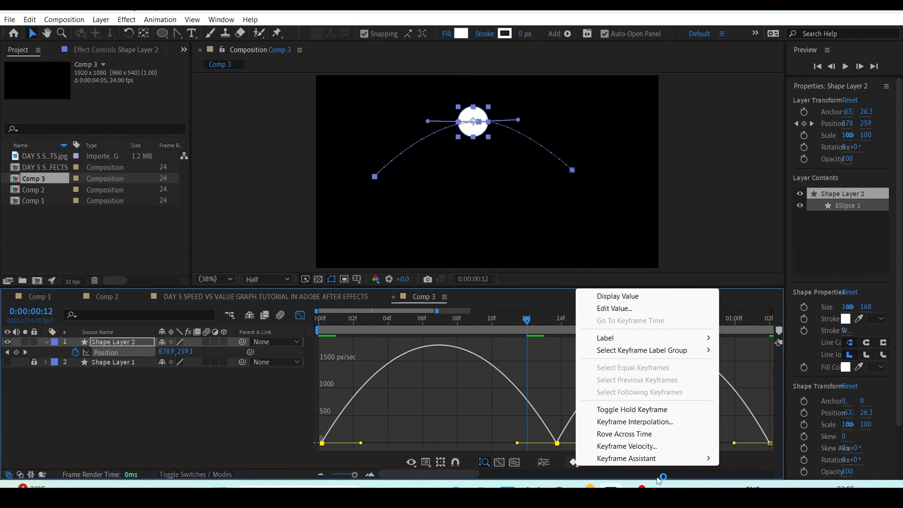
{"action": "mouse_move", "coordinate": [652, 464]}
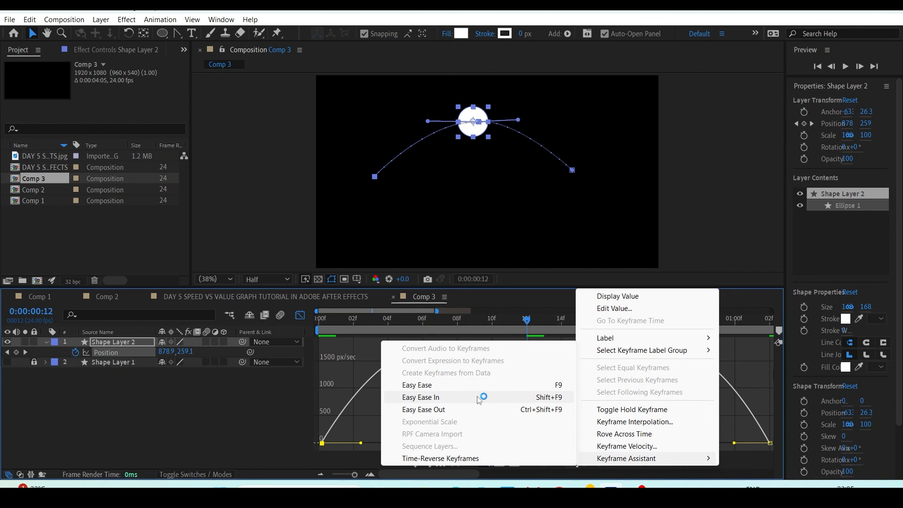
{"action": "left_click", "coordinate": [400, 398]}
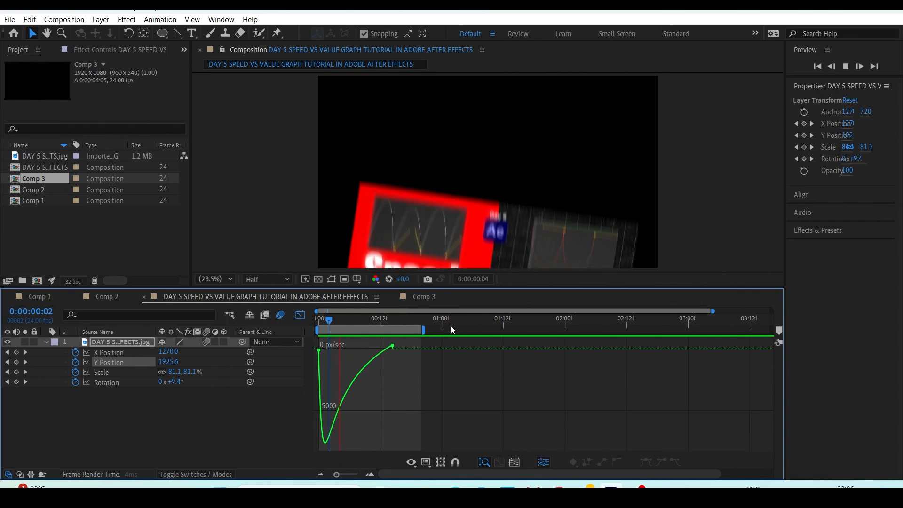
Step: Stop the preview of the DAY 5 SPEED VS VALUE GRAPH TUTORIAL composition's animation
{"action": "key", "text": "space"}
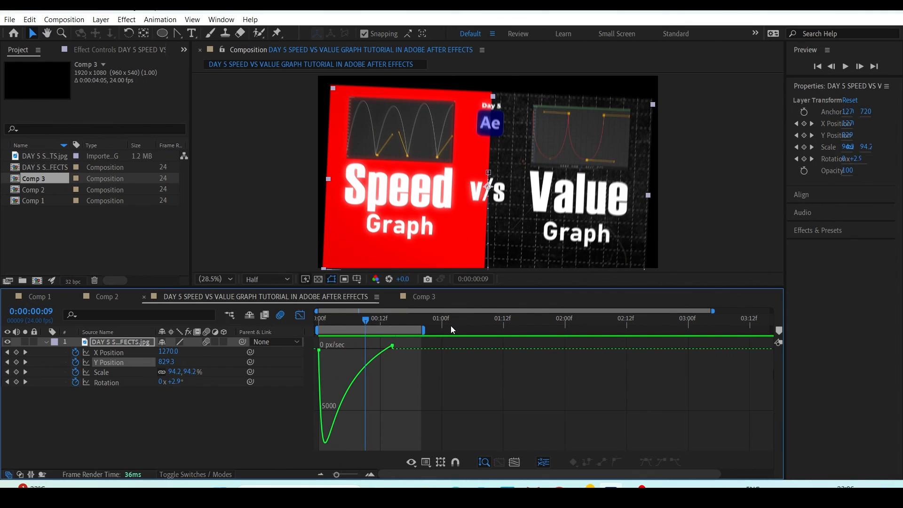